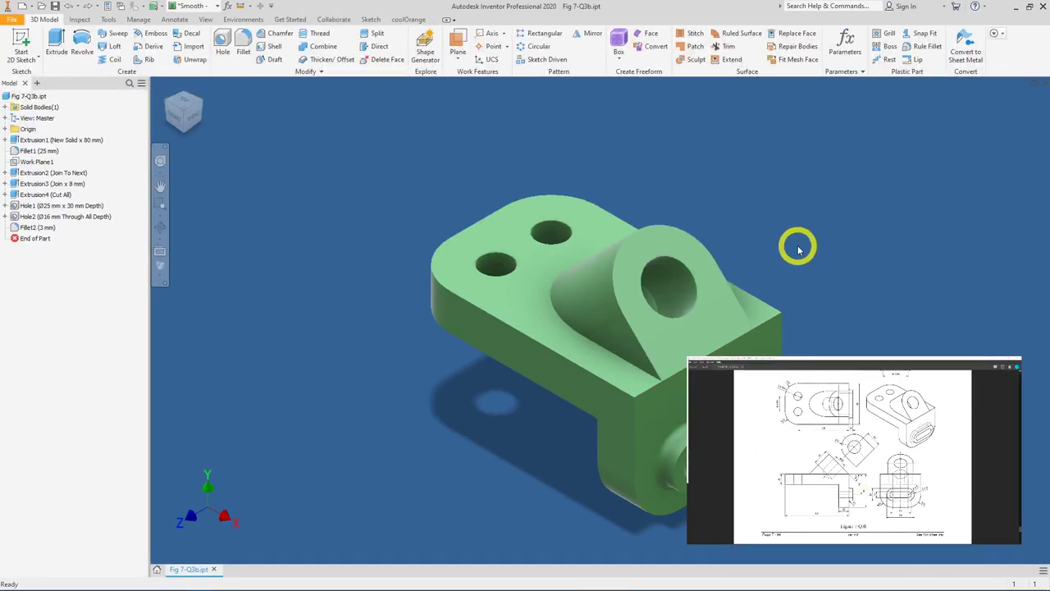
middle_click_drag(471, 239, 921, 263, "shift")
key("F5")
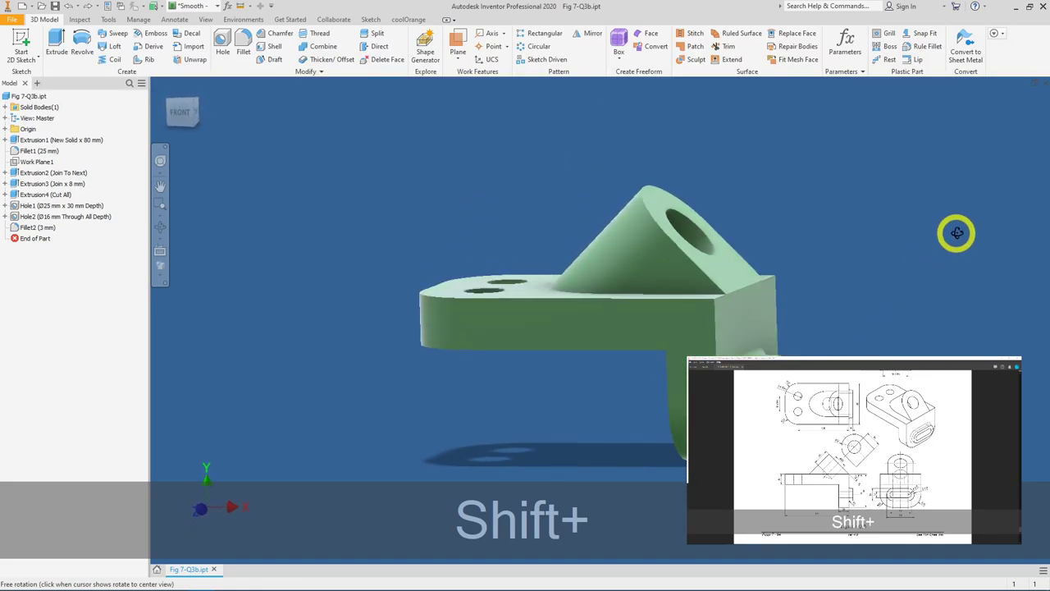
key("shift+F6")
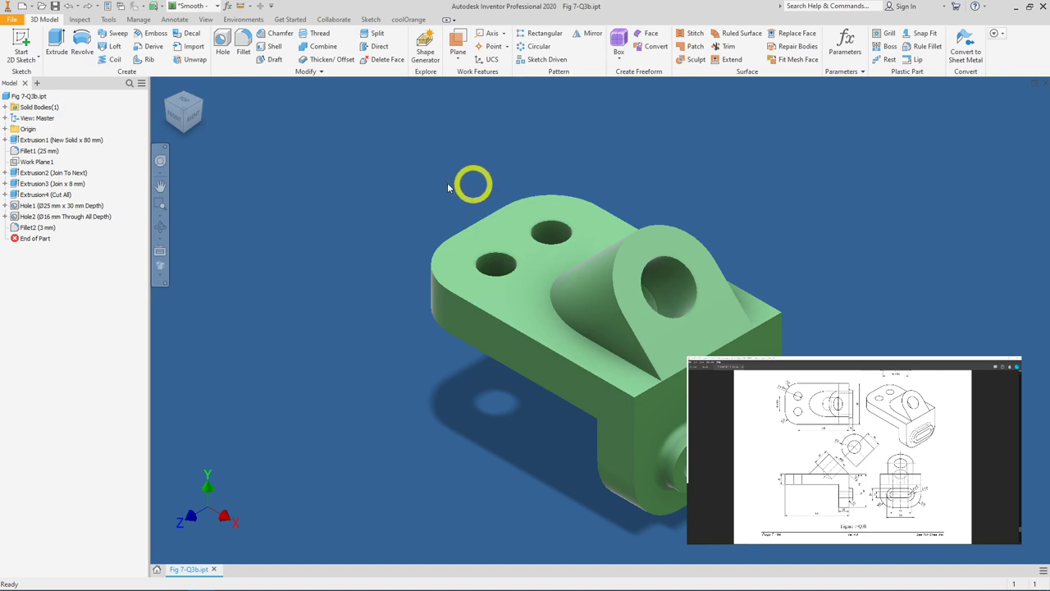
- Create a new metric part file from the Standard (mm).ipt template
left_click(13, 20)
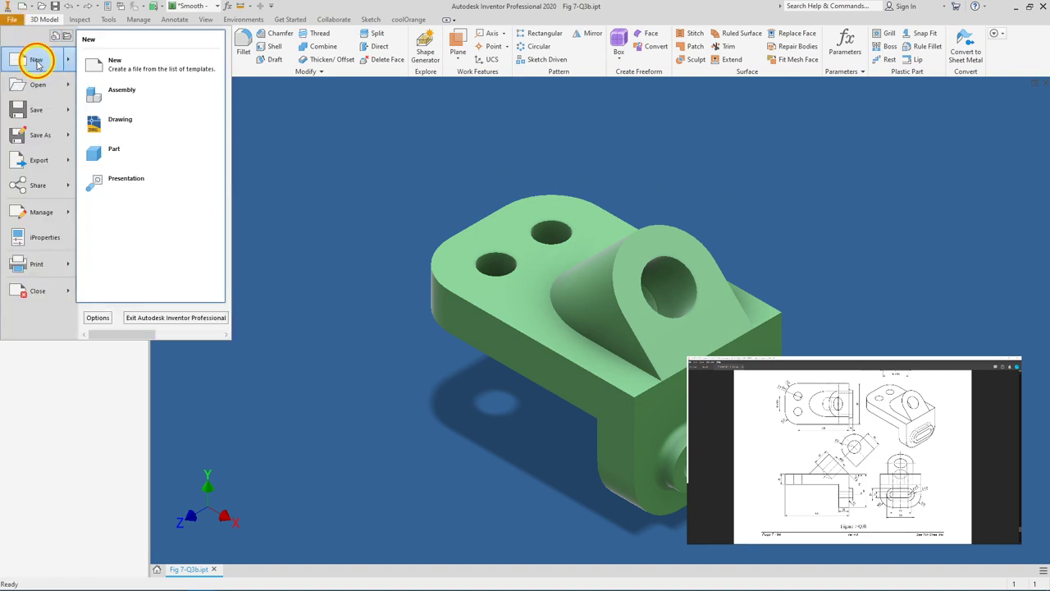
left_click(36, 61)
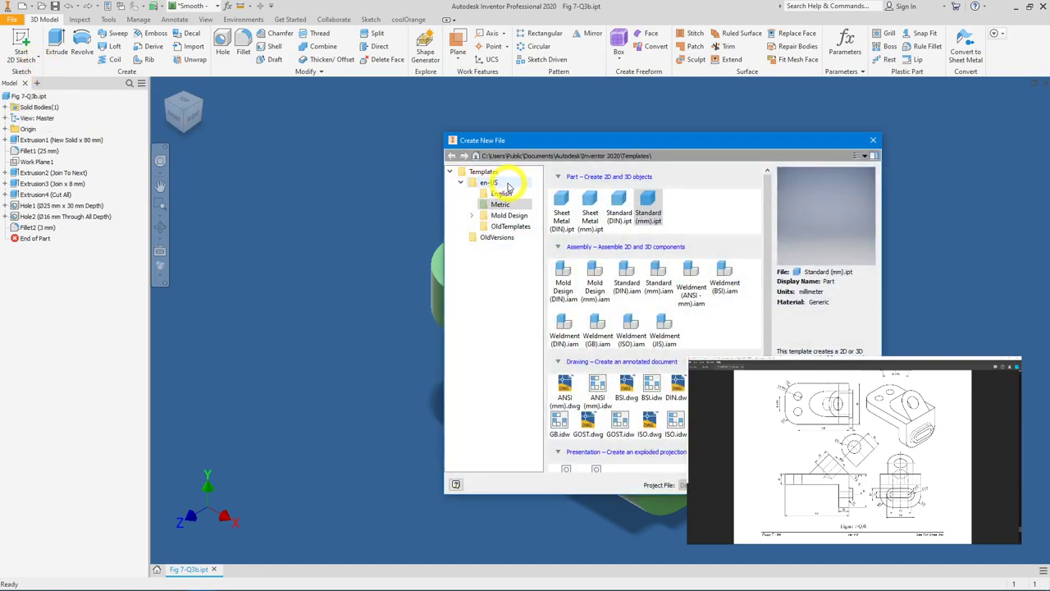
double_click(657, 218)
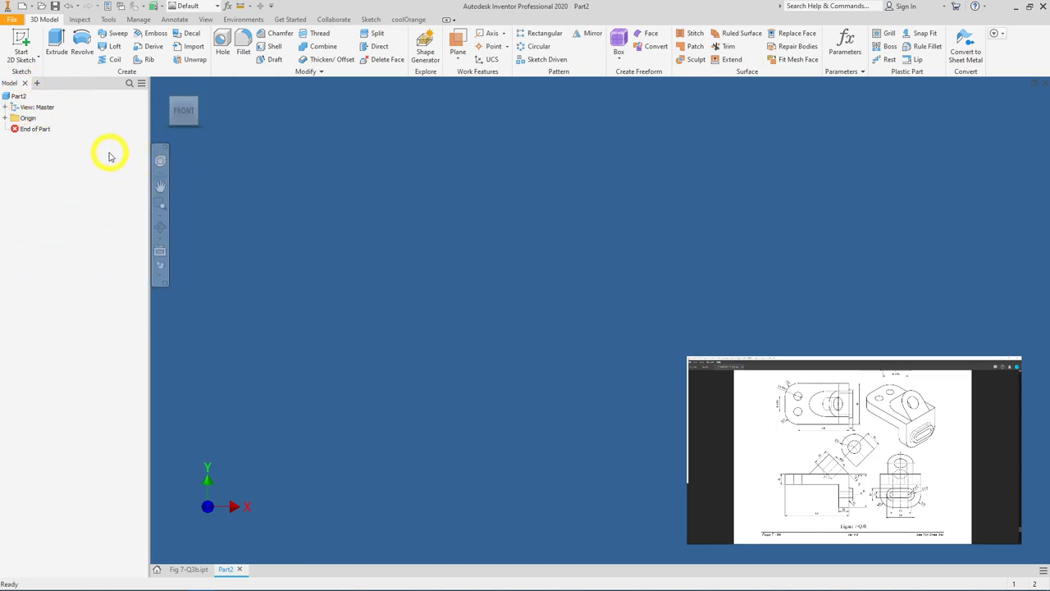
- Make the YZ, XZ and XY origin planes visible in the new part
left_click(4, 119)
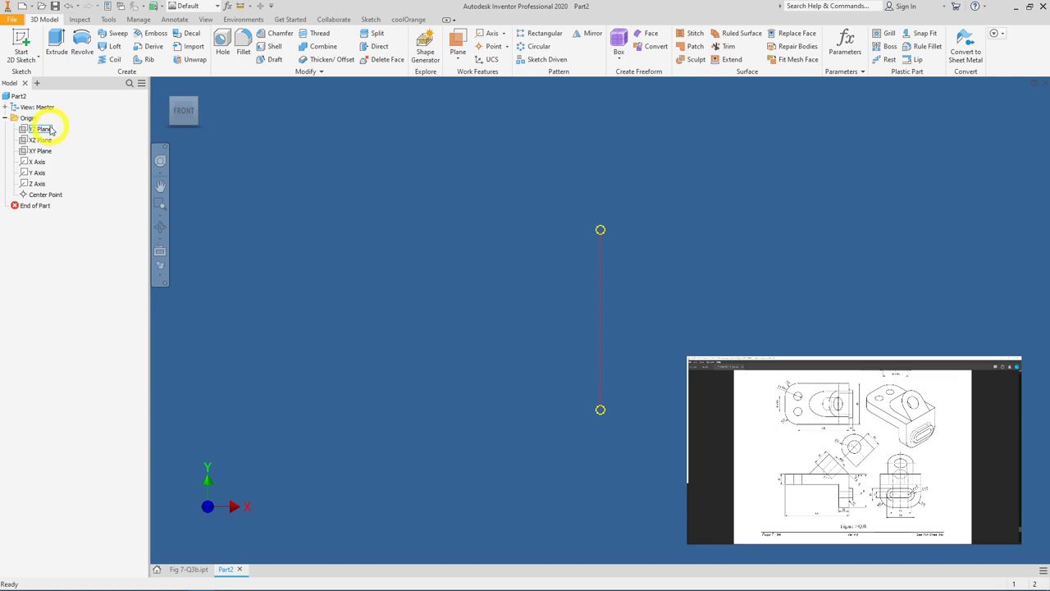
left_click(40, 128)
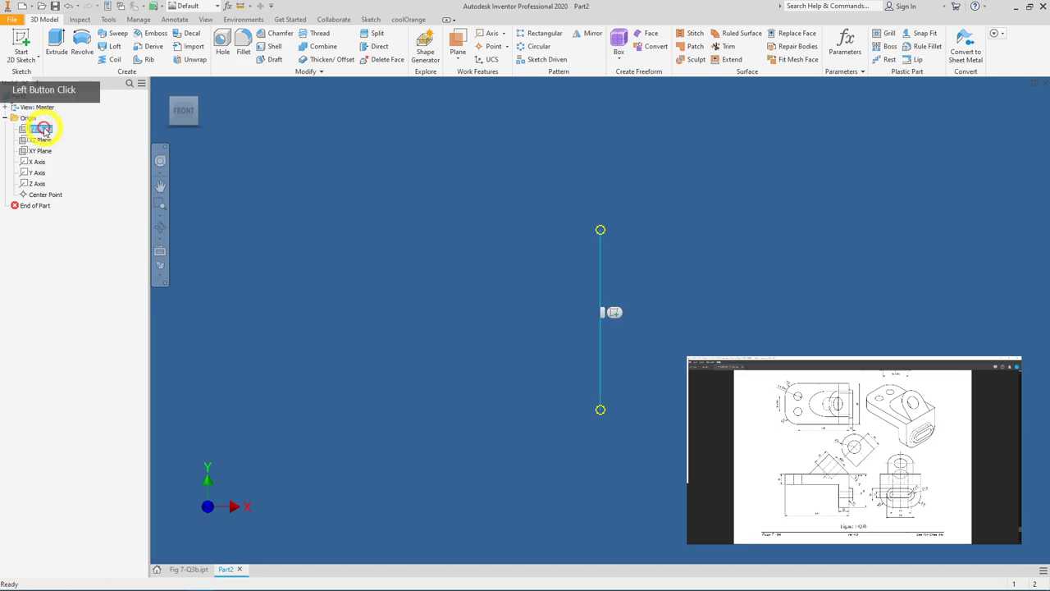
key("shift")
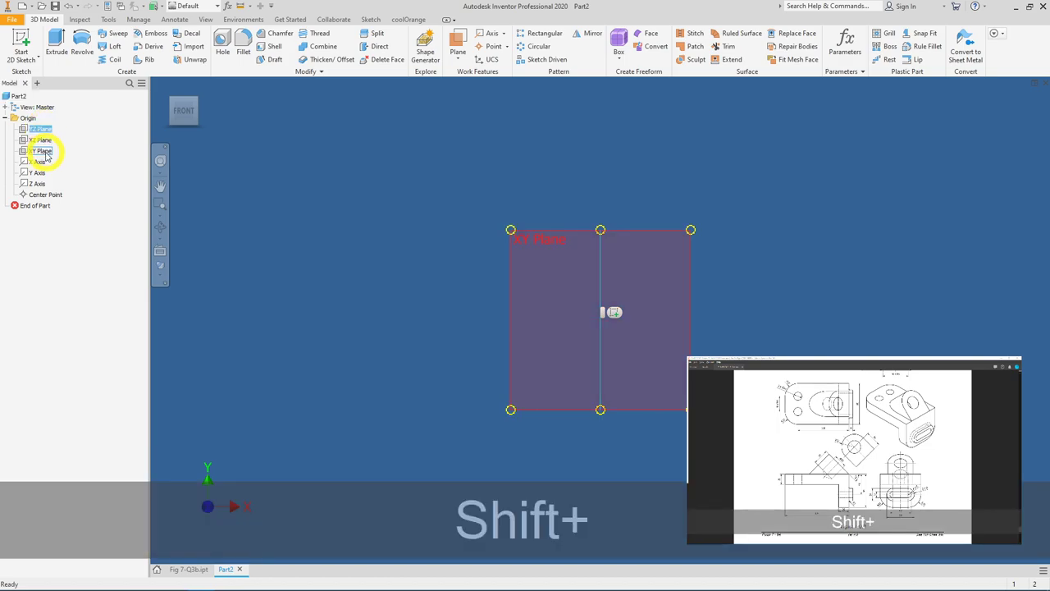
left_click(45, 155, "shift")
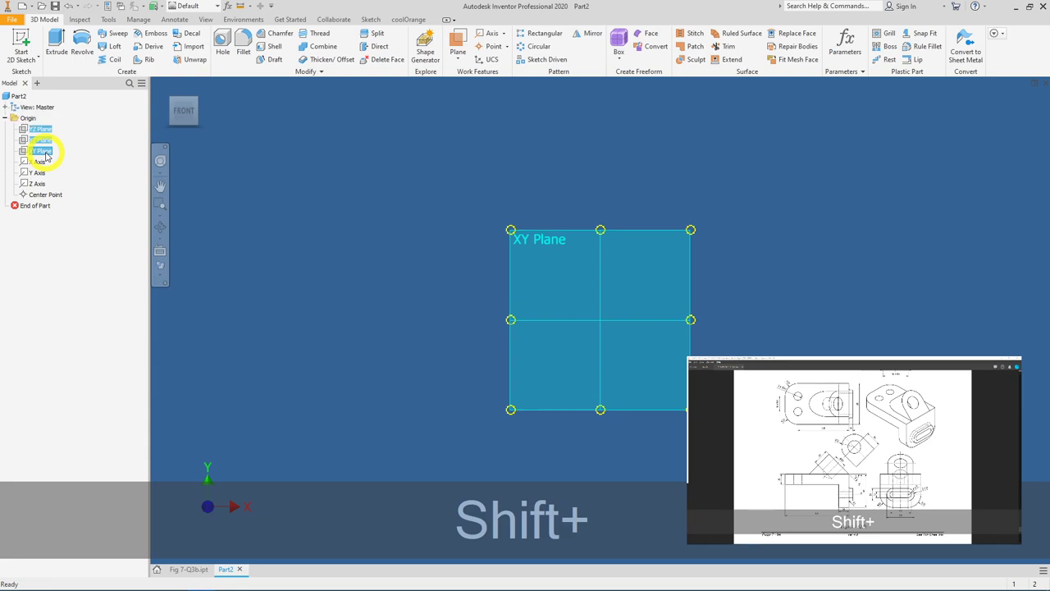
right_click(45, 154)
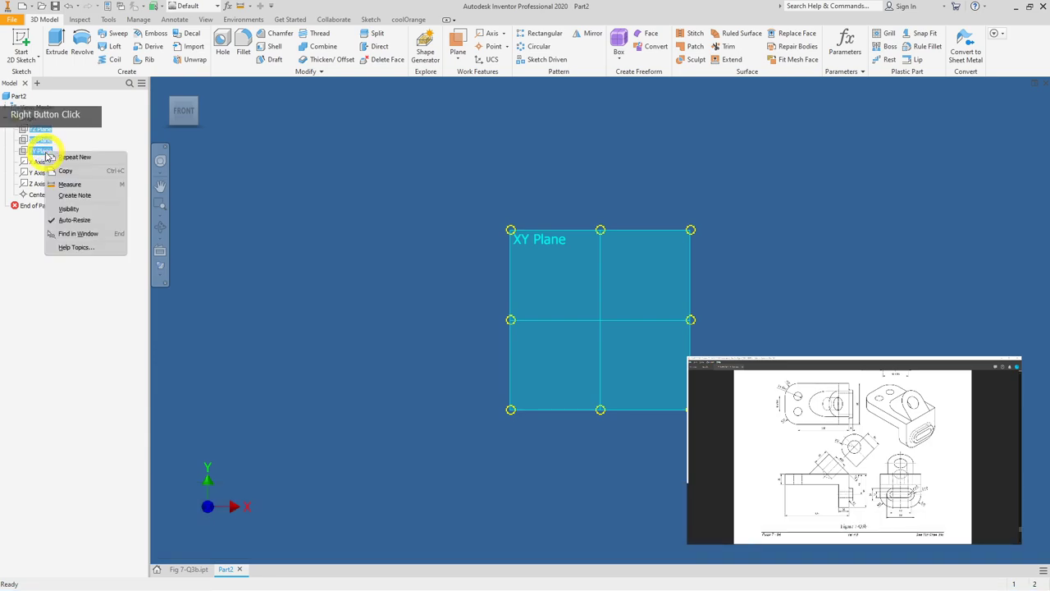
left_click(74, 209)
left_click(586, 323)
middle_click_drag(780, 300, 657, 331, "shift")
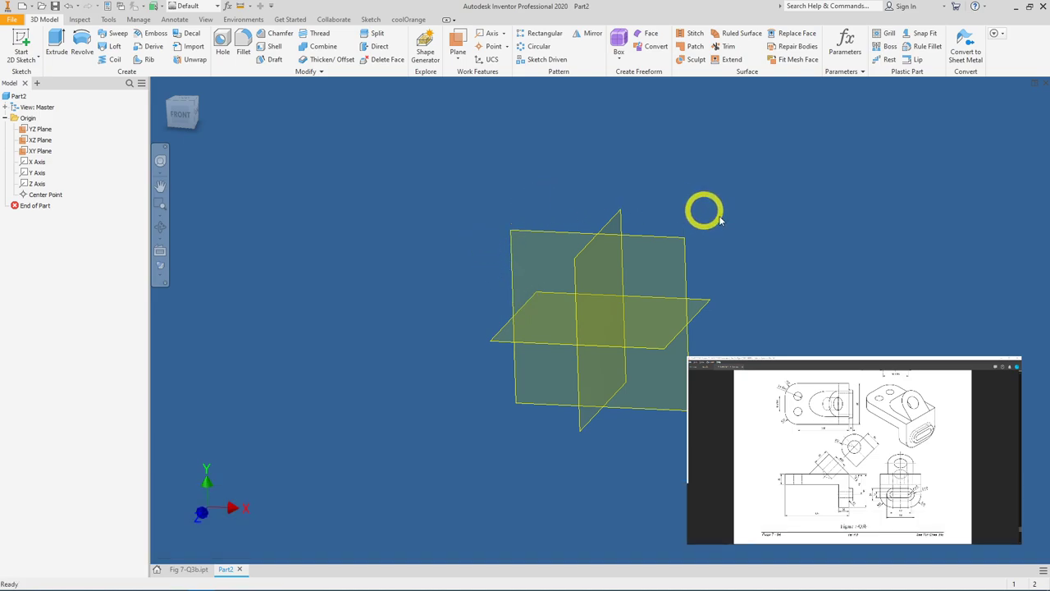
left_click(622, 349)
key("Escape")
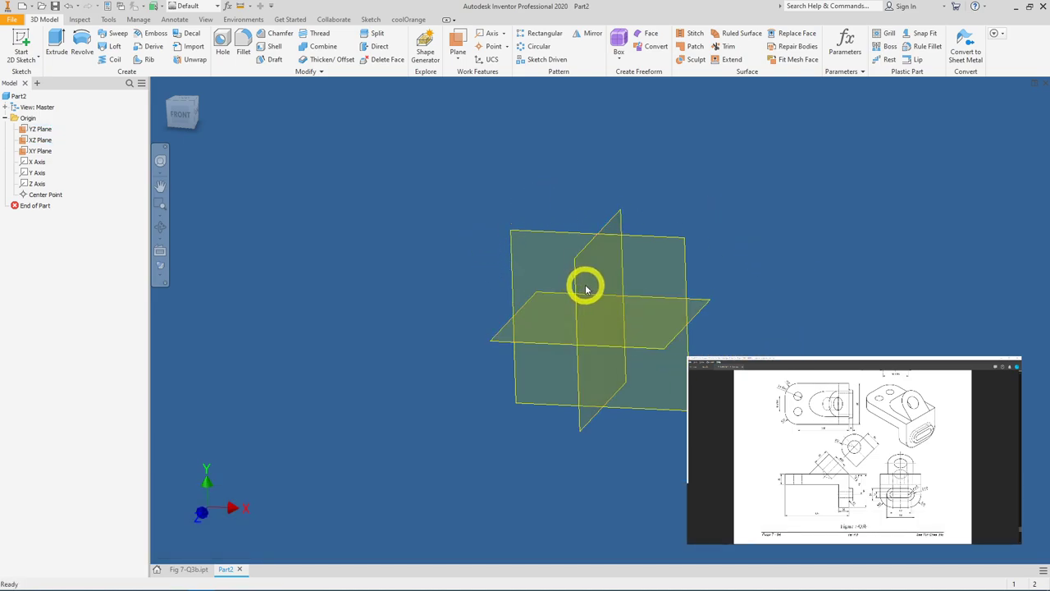
middle_click_drag(764, 321, 750, 315, "shift")
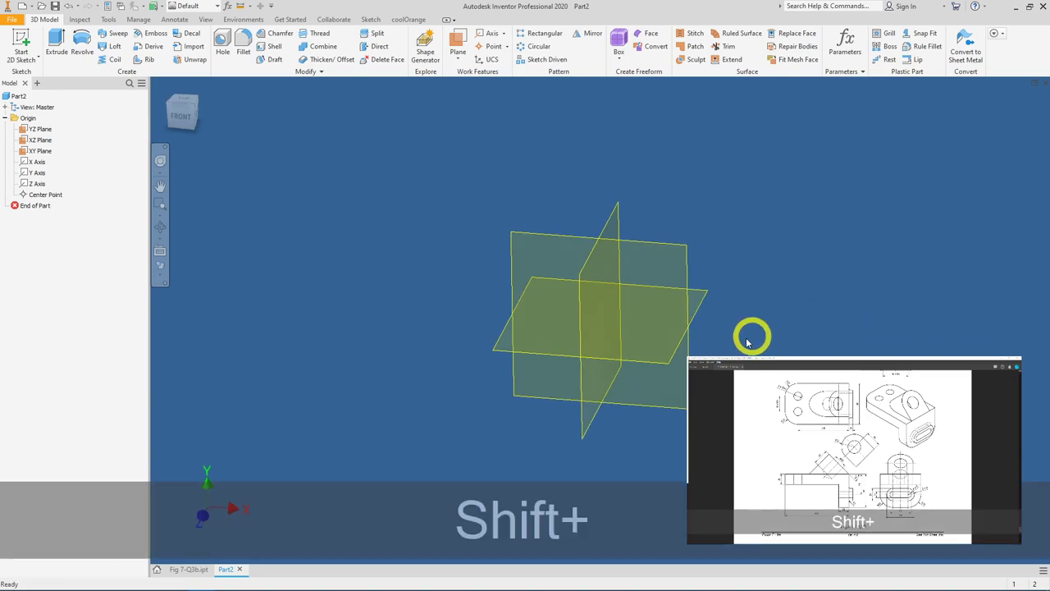
left_click(690, 361)
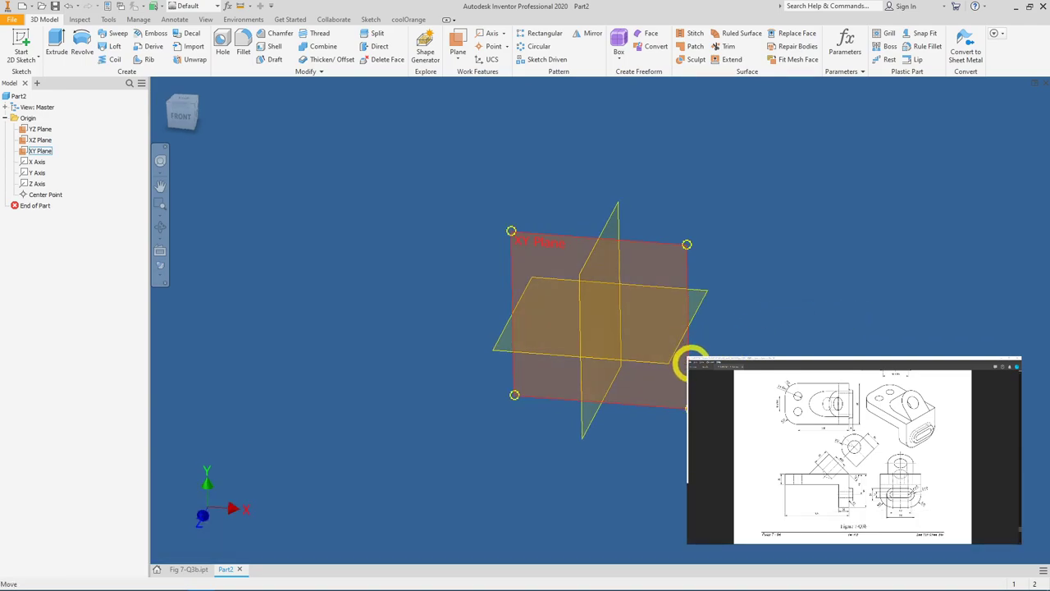
key("Escape")
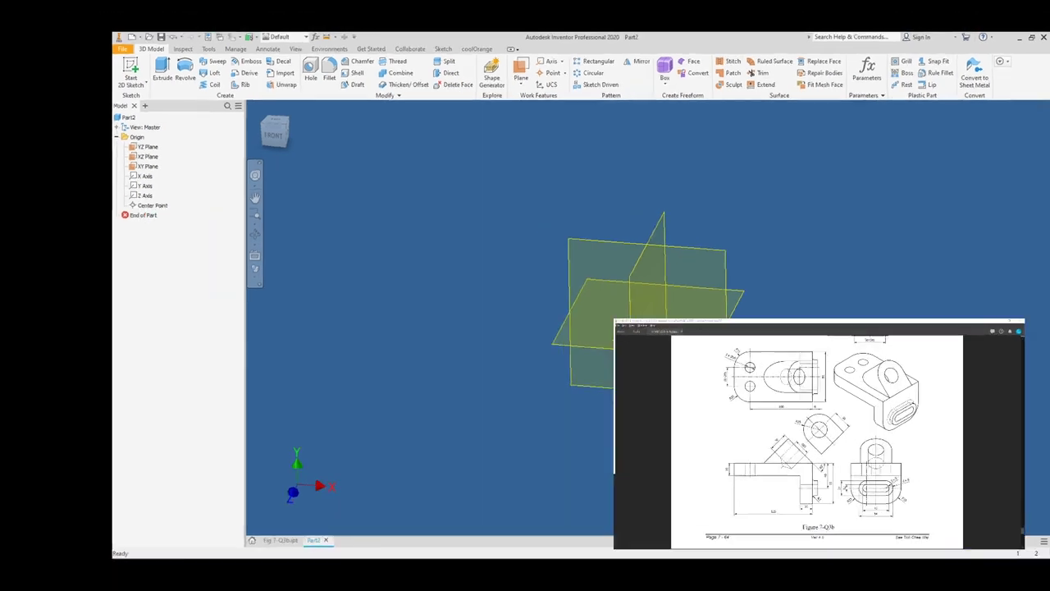
double_click(737, 359)
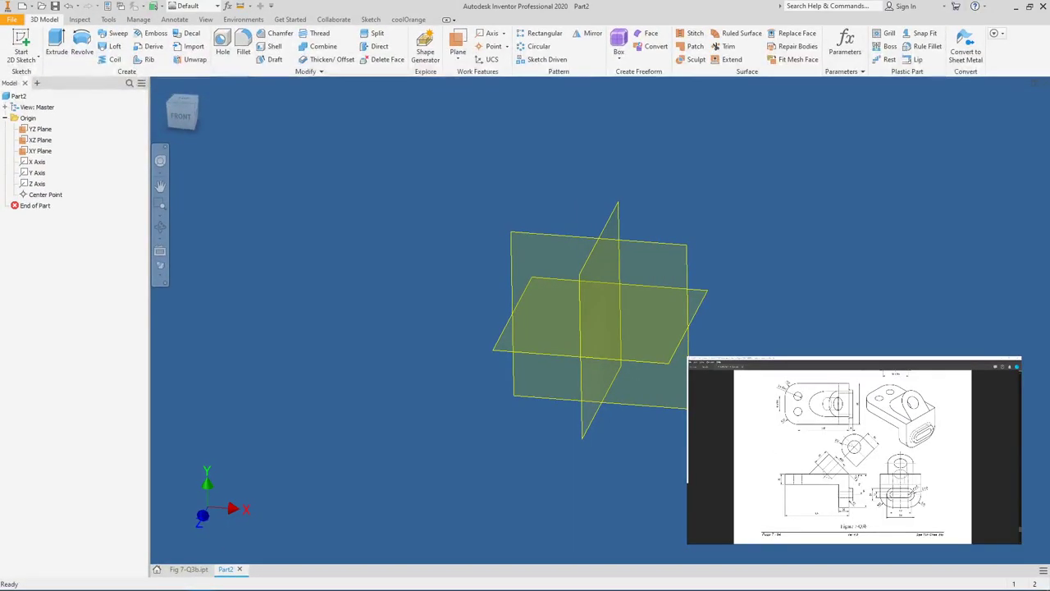
- Sketch on the XY plane a rectangle about 32 by 21 mm down-left from the origin, with a smaller rectangle inside sharing its lower-left corner
left_click(525, 236)
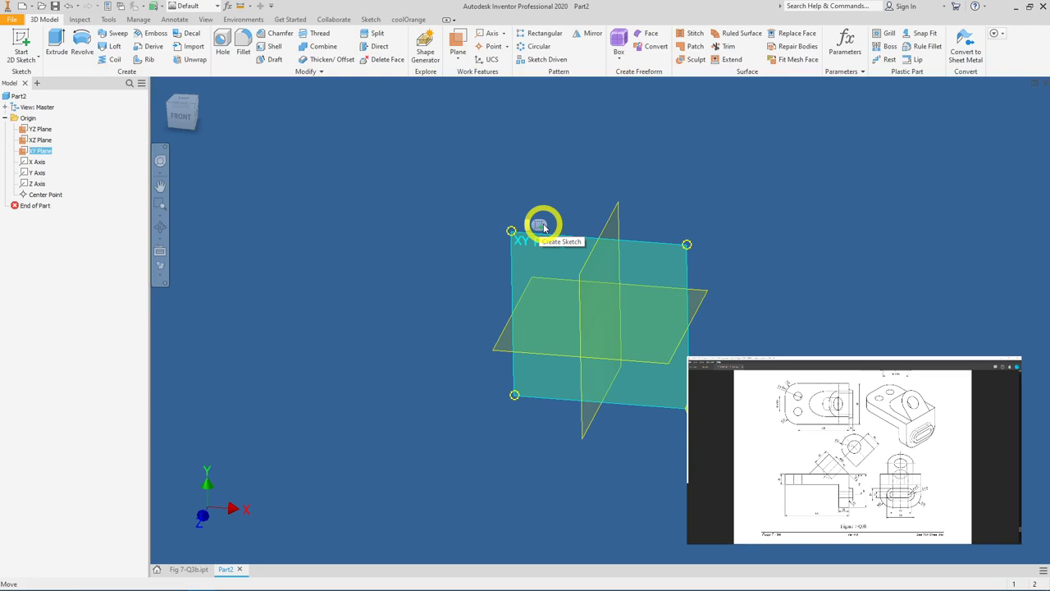
left_click(539, 225)
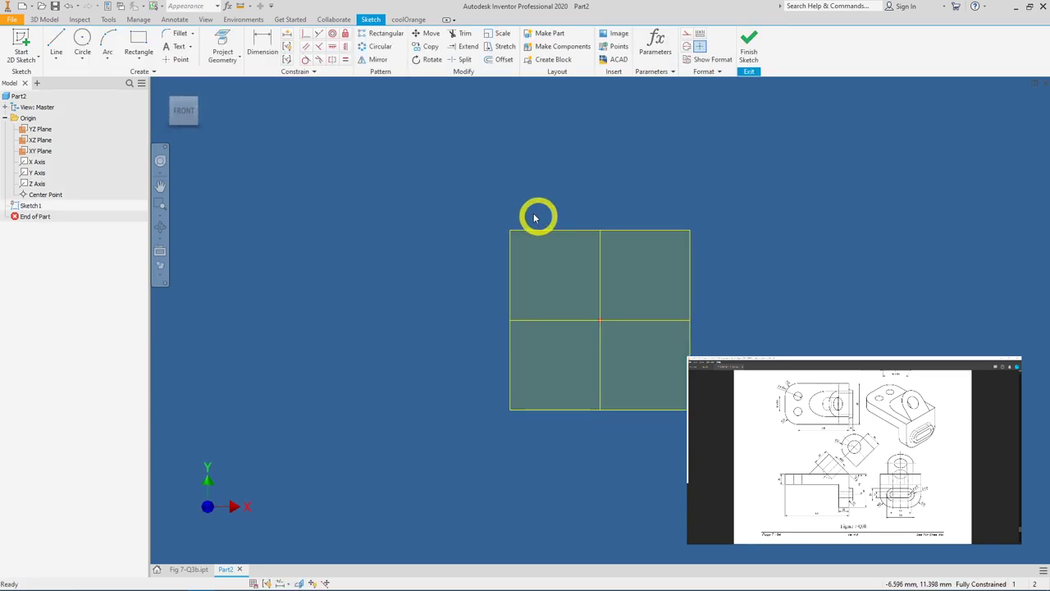
left_click(146, 39)
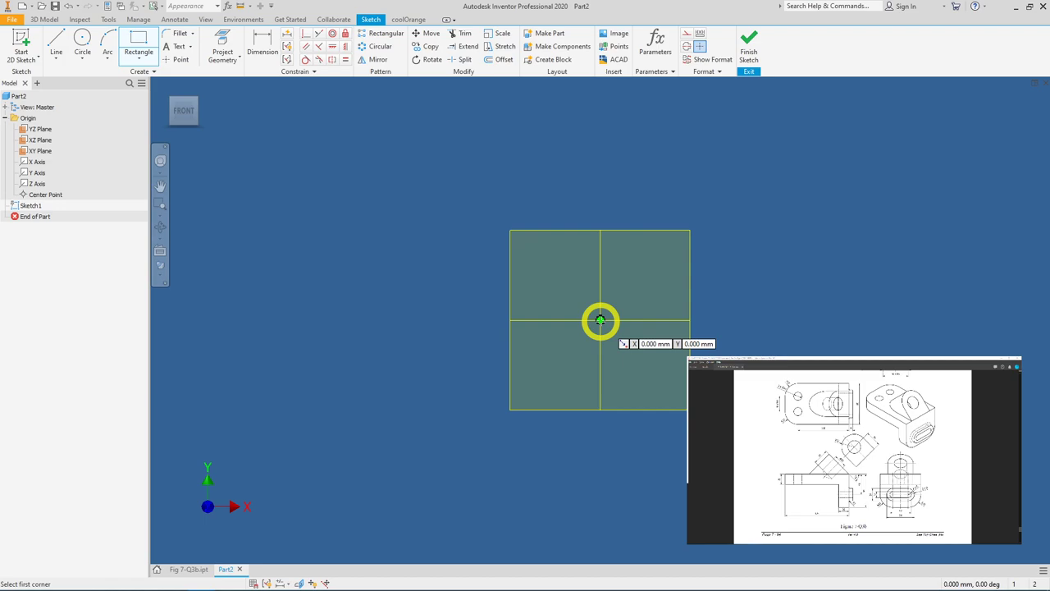
left_click(601, 320)
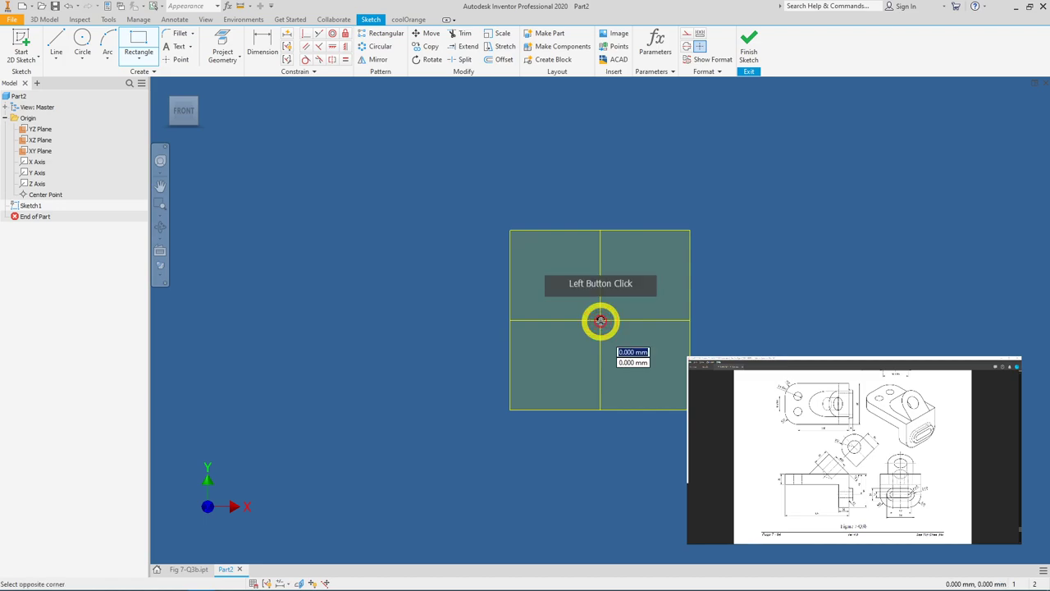
left_click(312, 510)
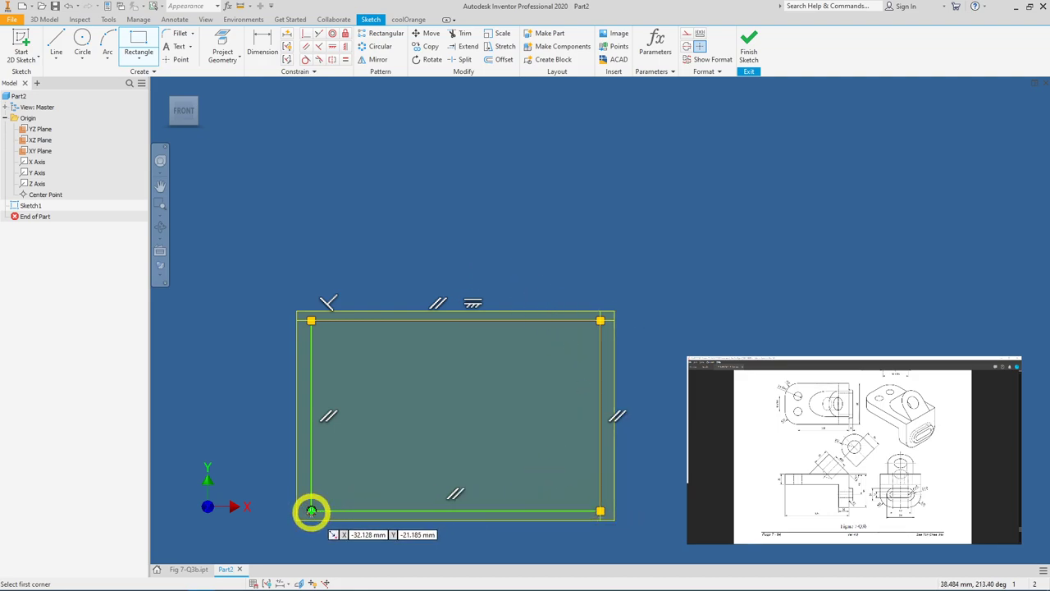
left_click(311, 511)
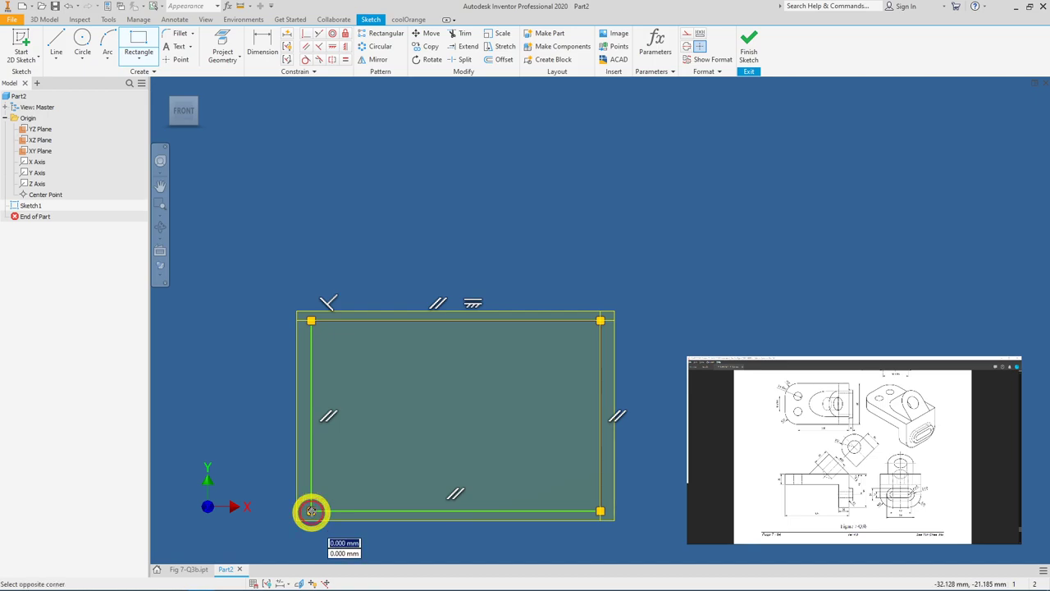
left_click(539, 385)
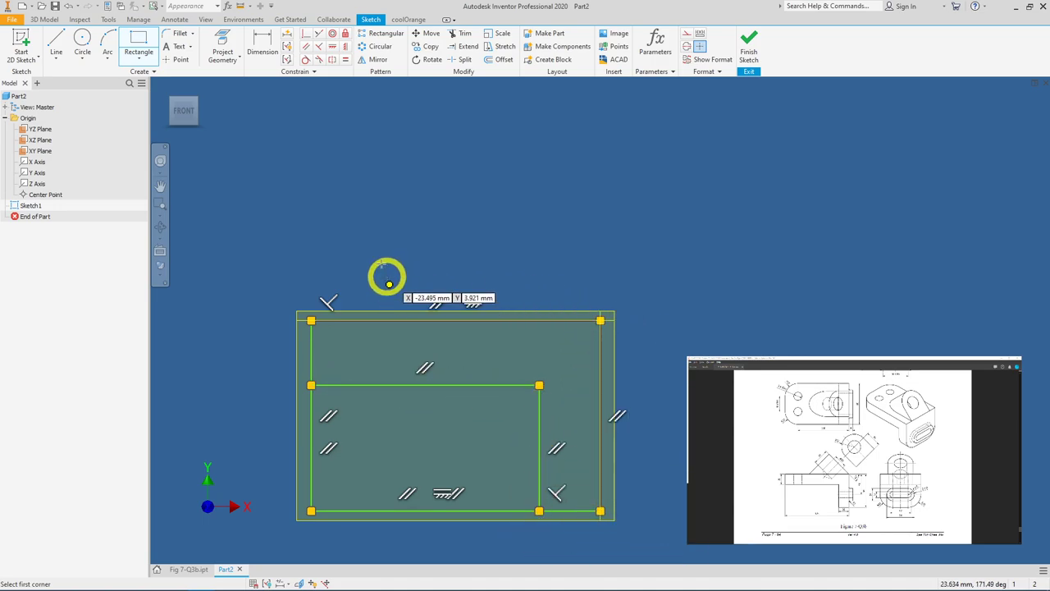
- Dimension the vertical gap between the top edges of the two rectangles and set it to 20 mm
left_click(265, 56)
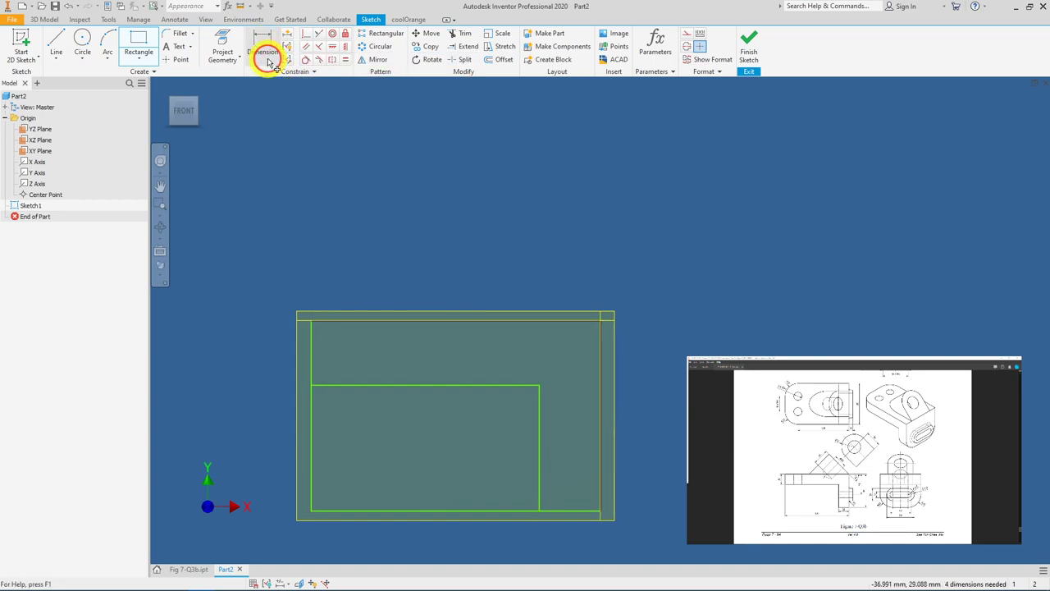
left_click(357, 321)
left_click(358, 382)
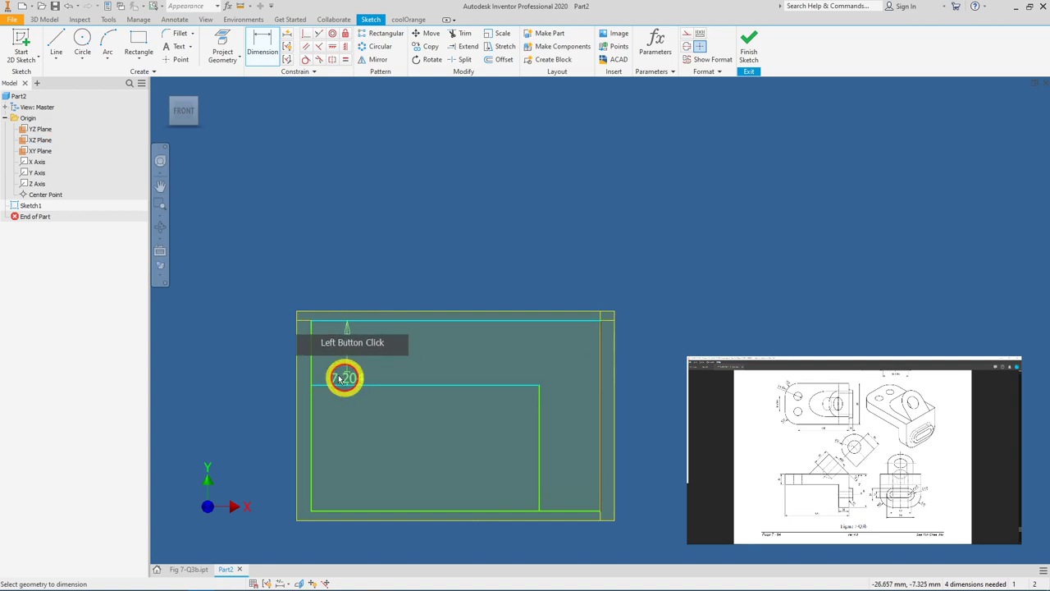
left_click(257, 359)
type("20")
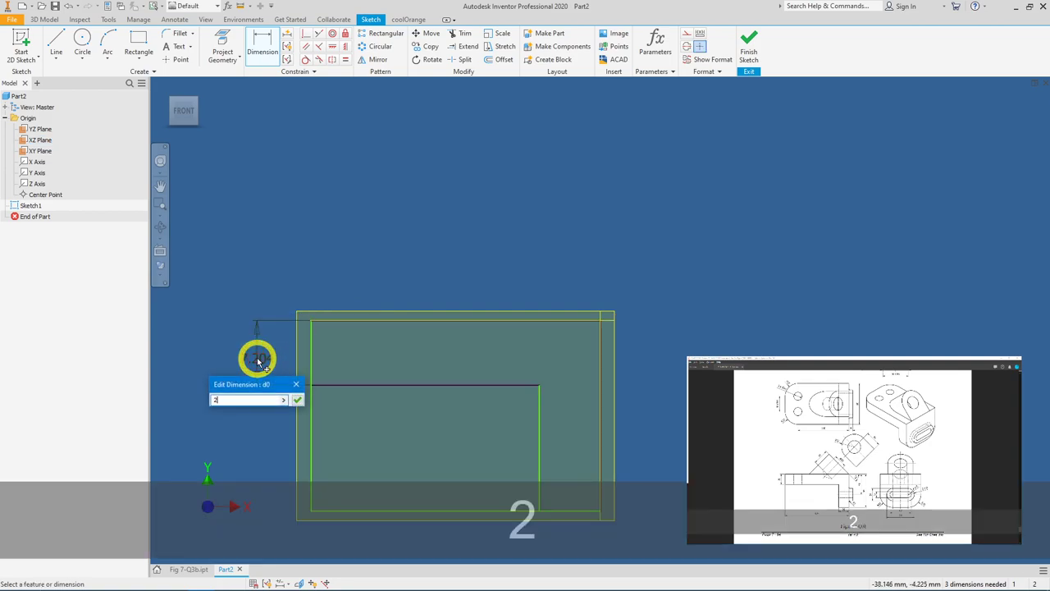
left_click(297, 399)
- Dimension the horizontal gap between the two rectangles' right edges and link it to the existing 20 mm dimension
left_click(432, 390)
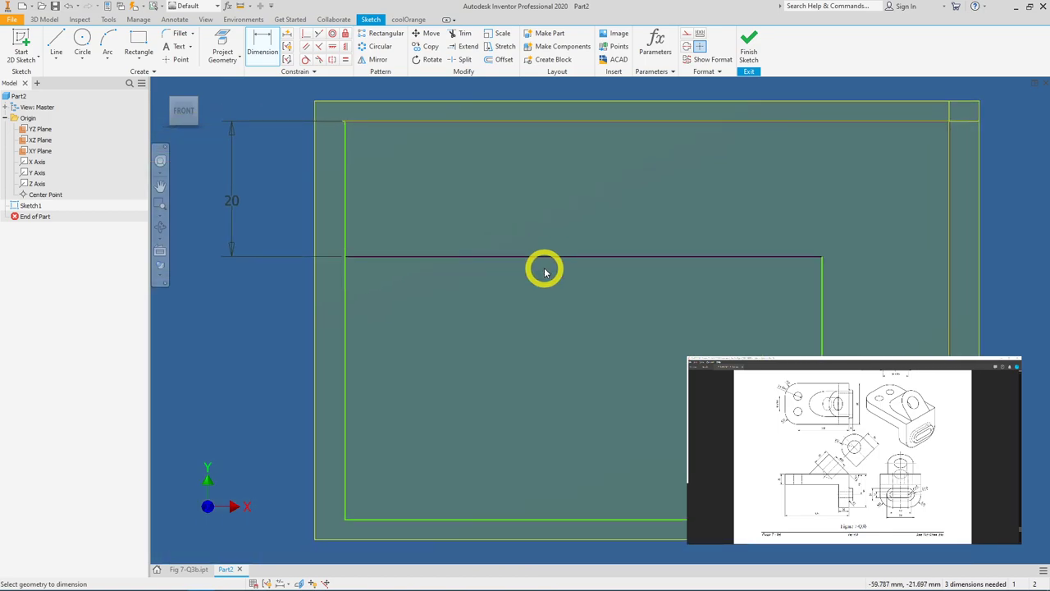
scroll(544, 272, "down", 3)
mouse_move(546, 286)
middle_mouse_down()
mouse_move(574, 307)
mouse_move(572, 334)
middle_mouse_up()
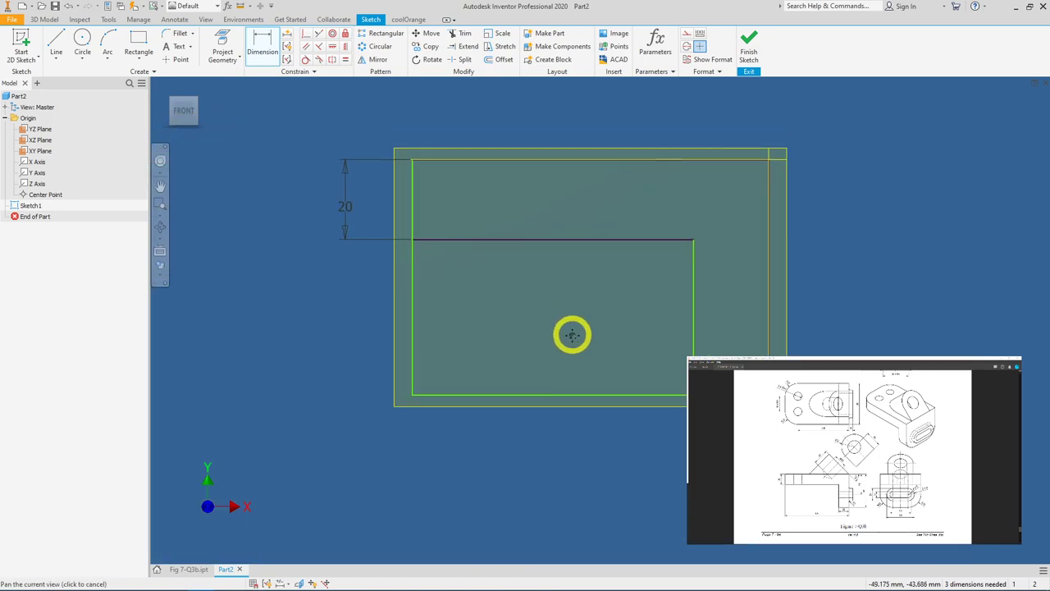
left_click(769, 332)
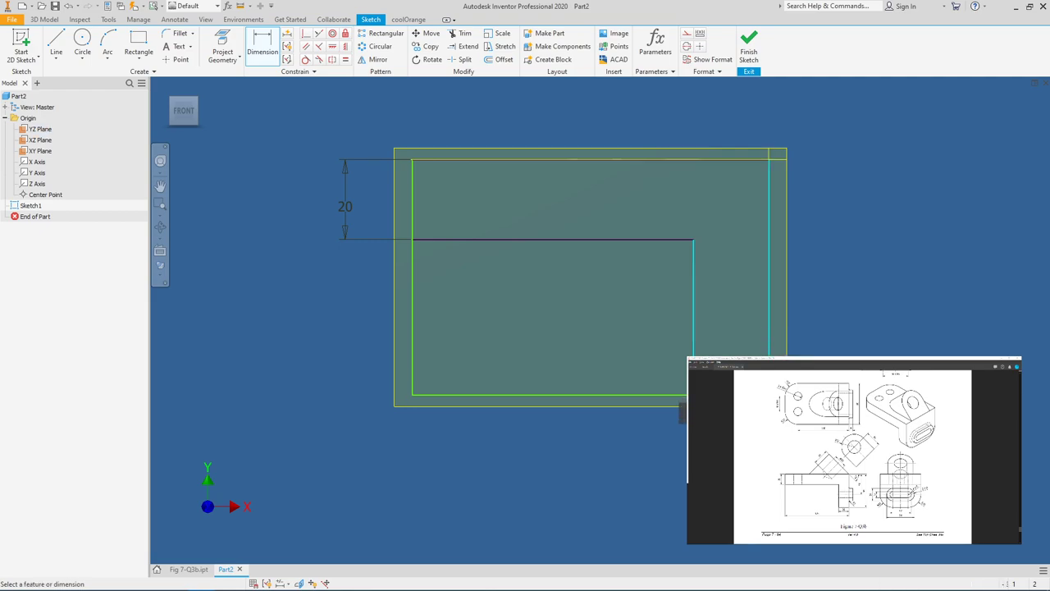
left_click(726, 336)
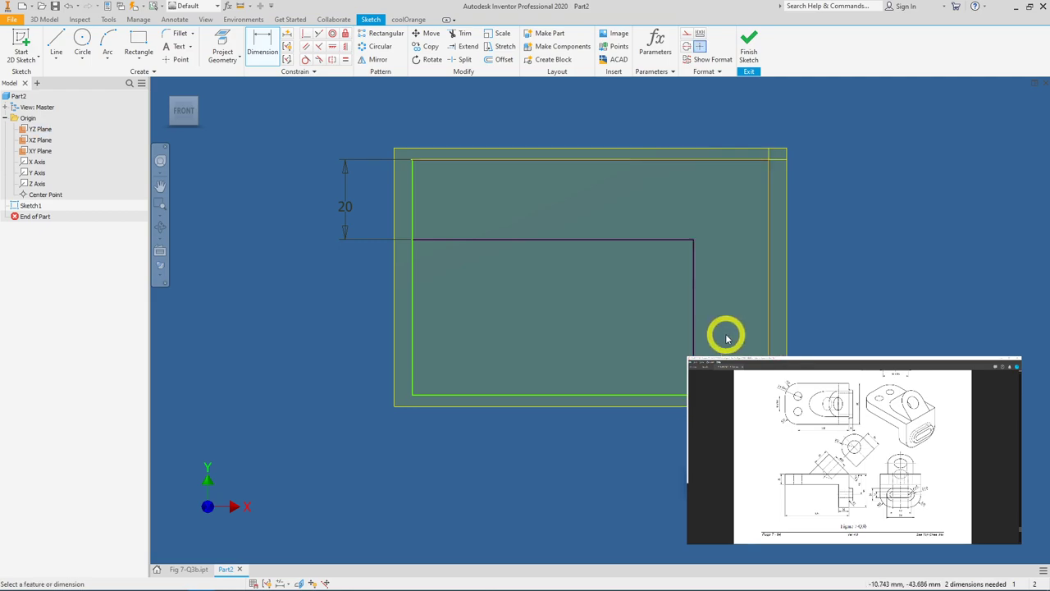
left_click(344, 208)
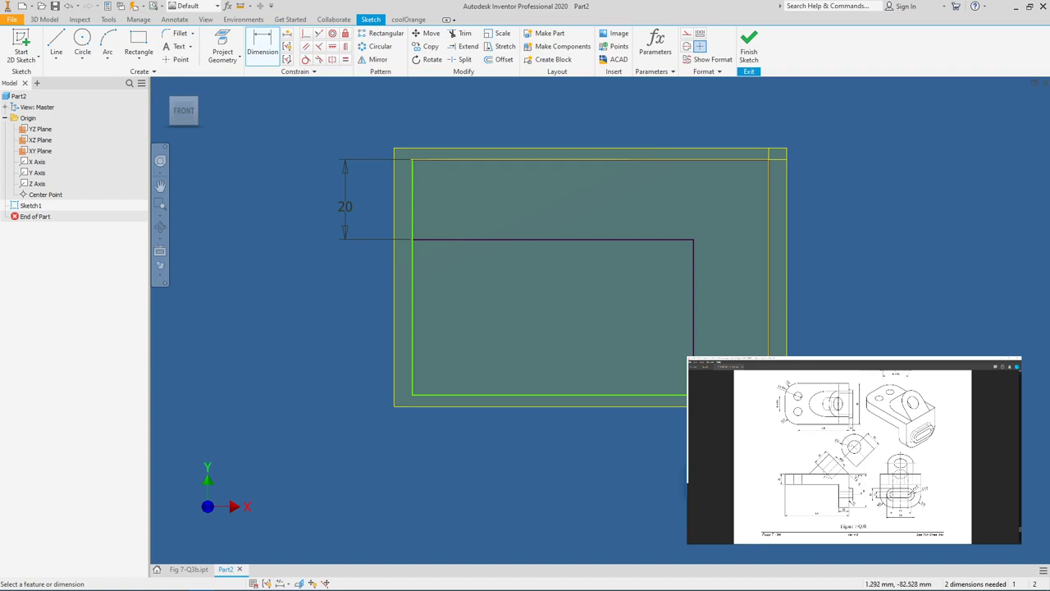
left_click(521, 240)
left_click(348, 212)
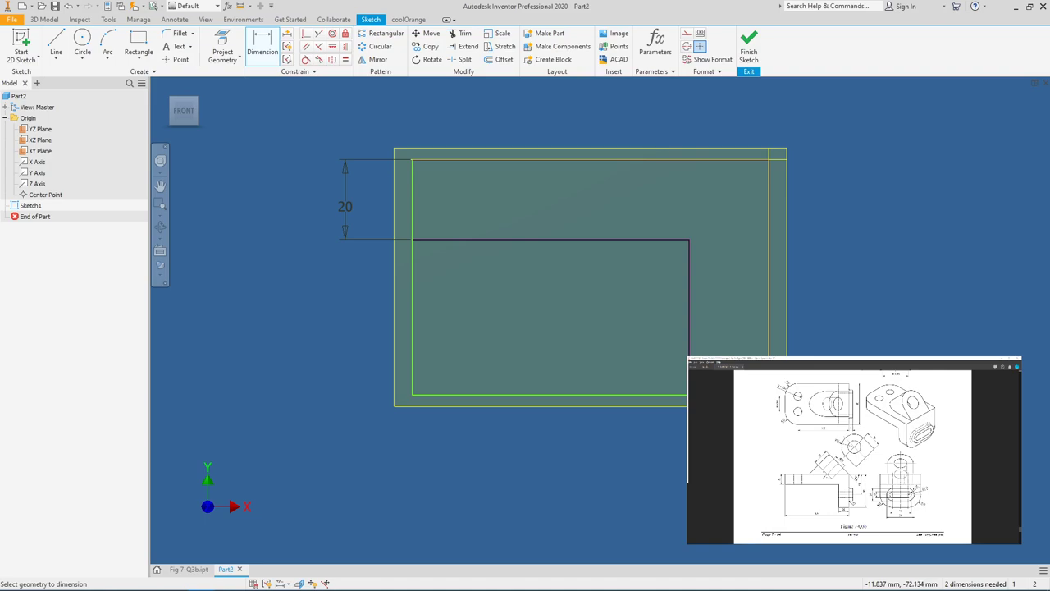
- Dimension the overall width of the outer rectangle below the profile and set it to 125 mm
left_click(615, 401)
left_click(620, 495)
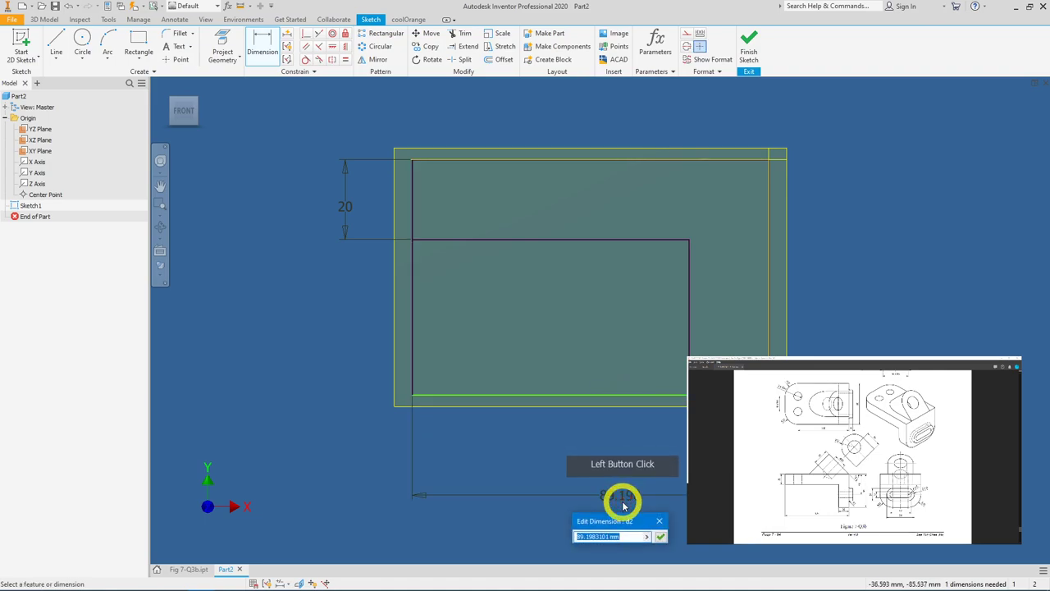
type("125")
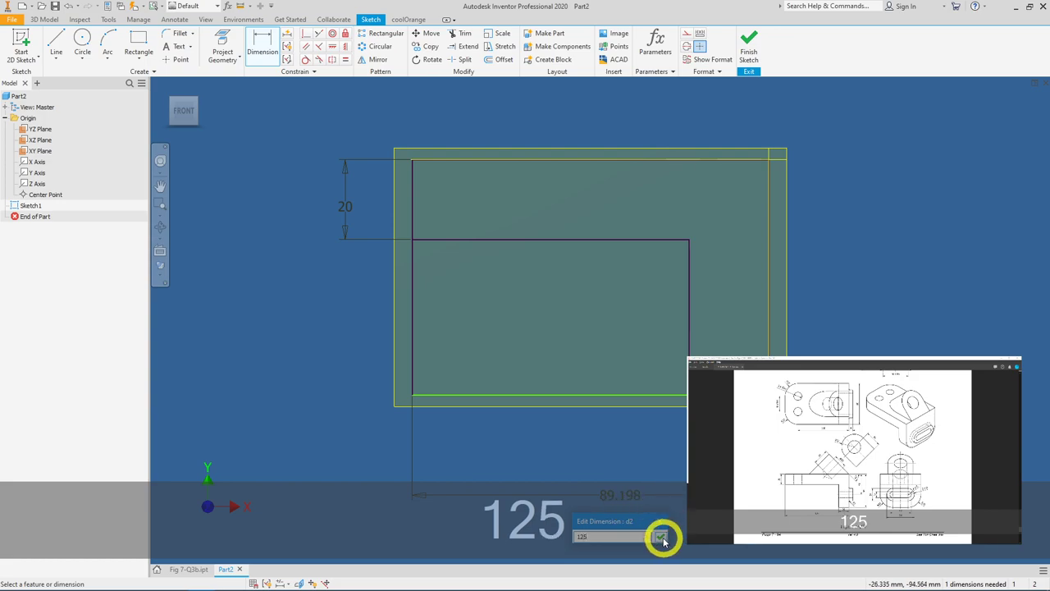
left_click(663, 538)
- Dimension the overall height of the outer rectangle, set it to 65 mm, and finish the profile sketch
left_click(766, 342)
left_click(867, 337)
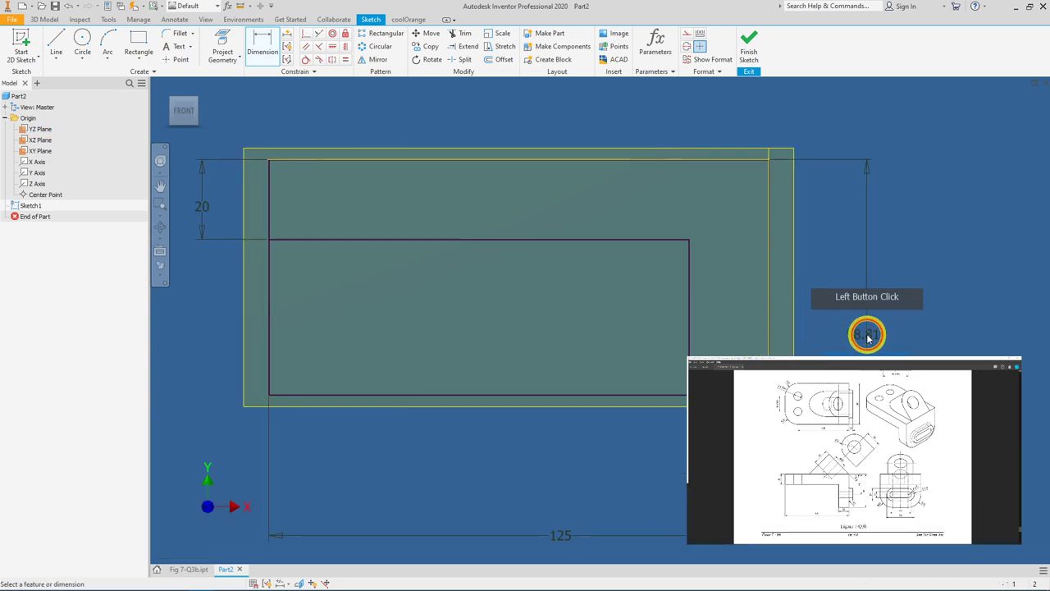
type("65")
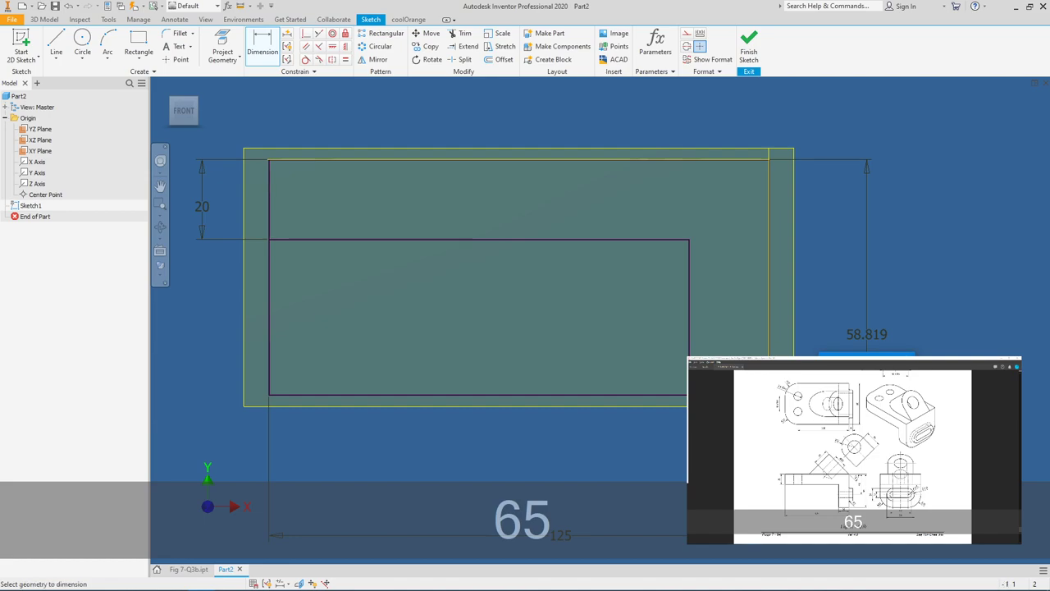
key("Return")
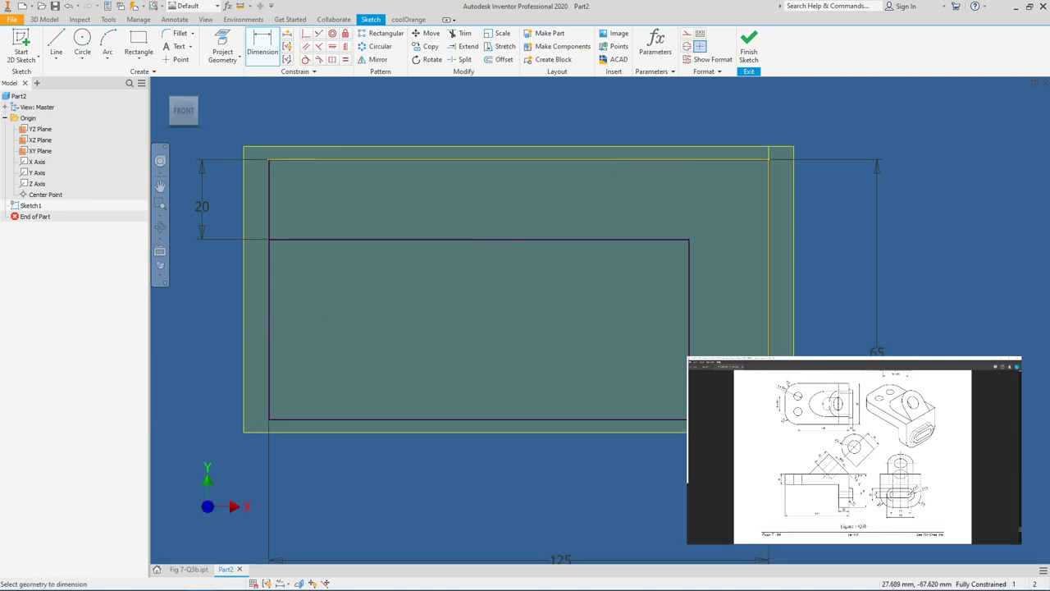
left_click(751, 47)
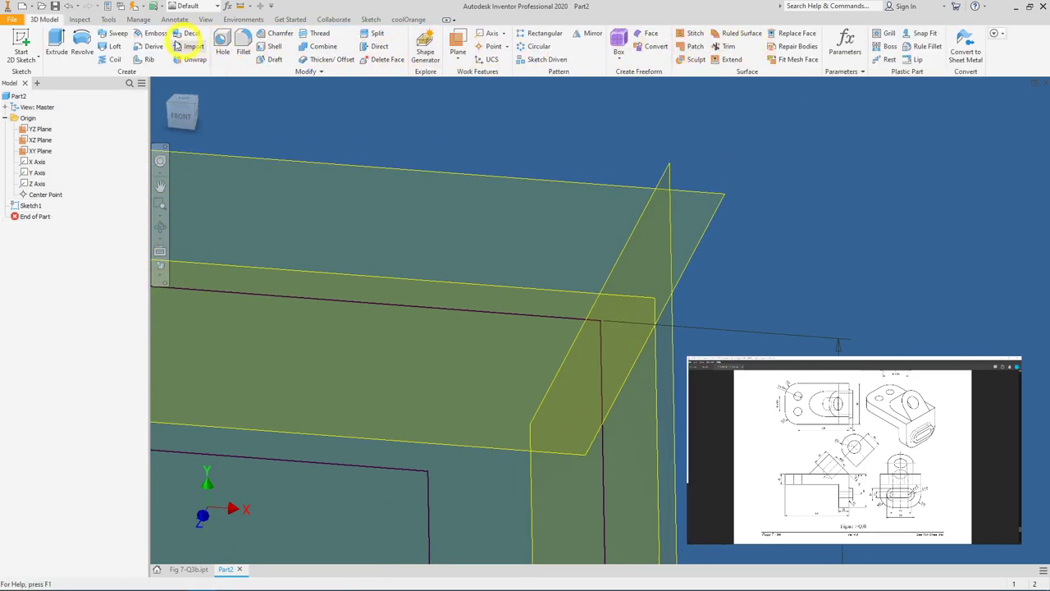
- Extrude the L-shaped region between the two rectangles 80 mm symmetrically about the sketch plane
left_click(58, 60)
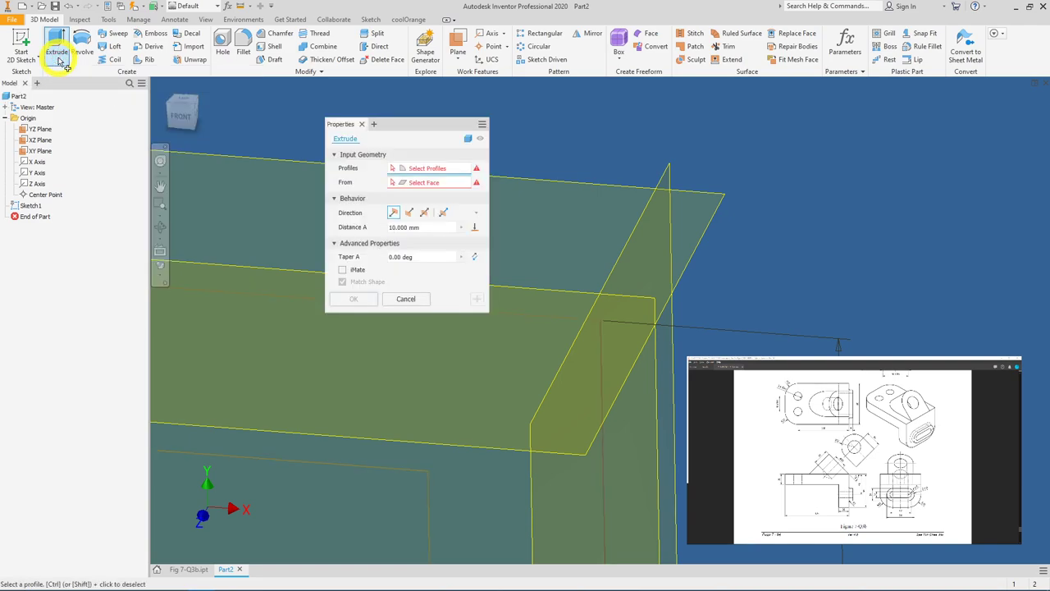
middle_click_drag(597, 286, 855, 257)
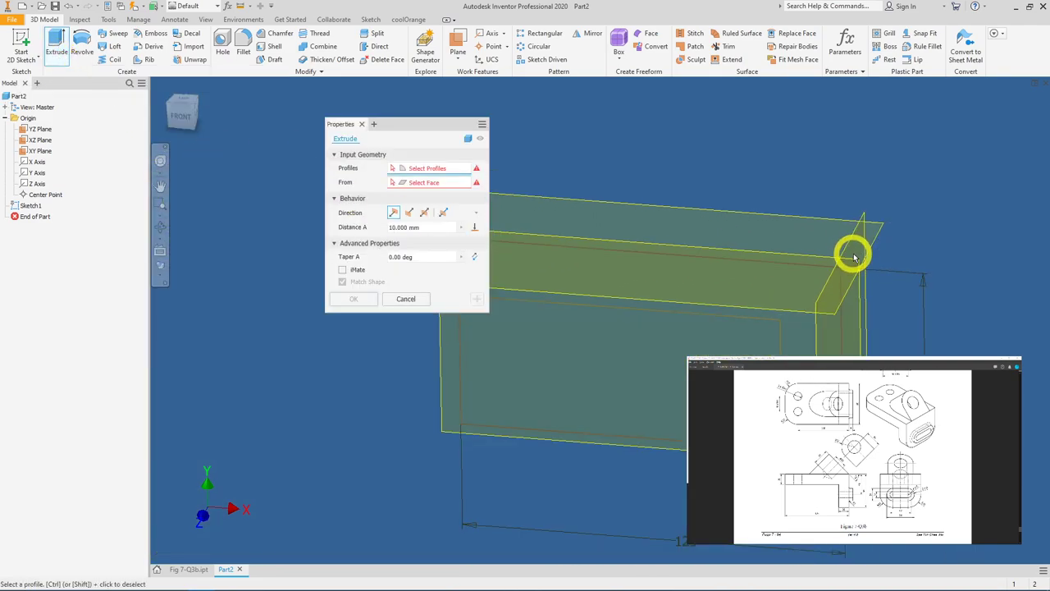
left_click(812, 291)
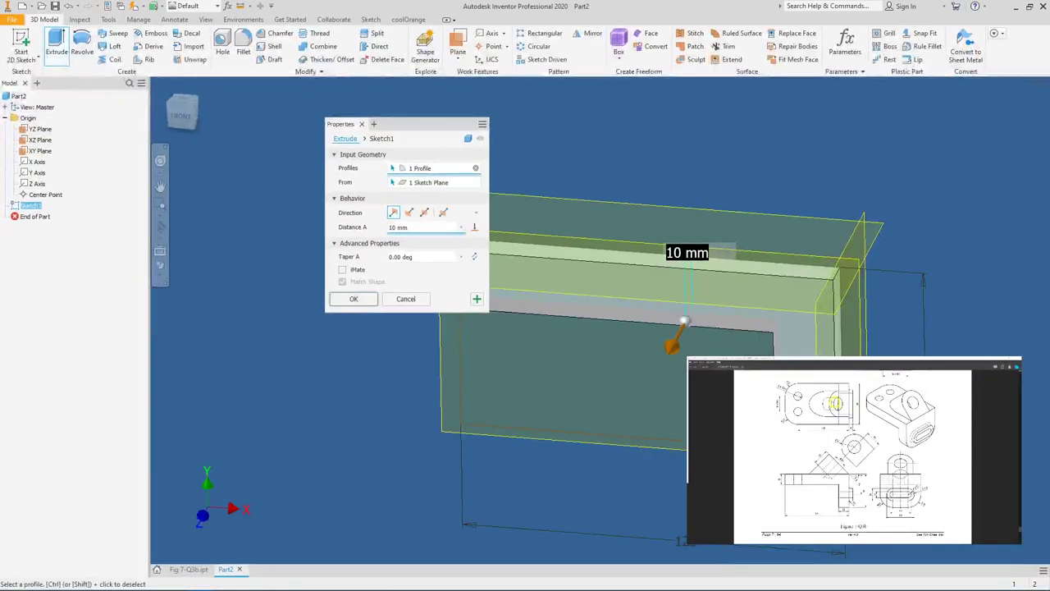
left_click(316, 224)
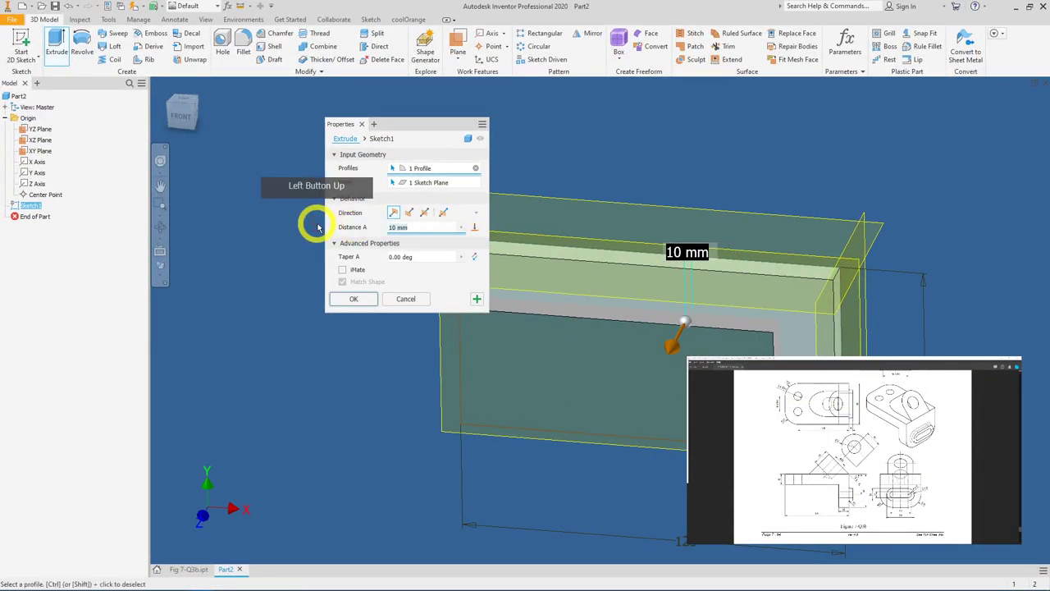
type("80")
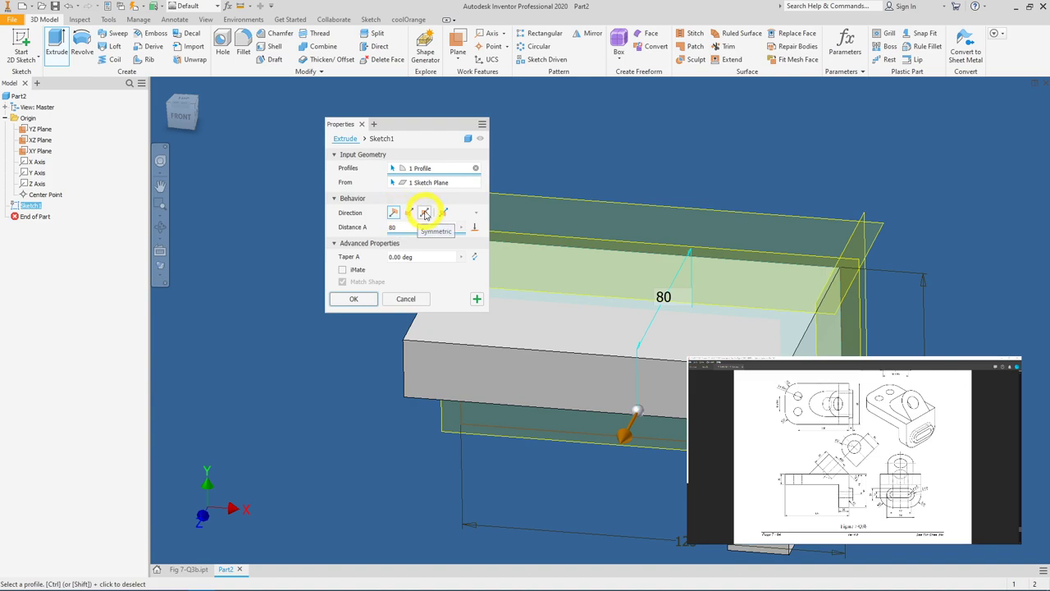
left_click(424, 213)
middle_click_drag(582, 286, 516, 191, "shift")
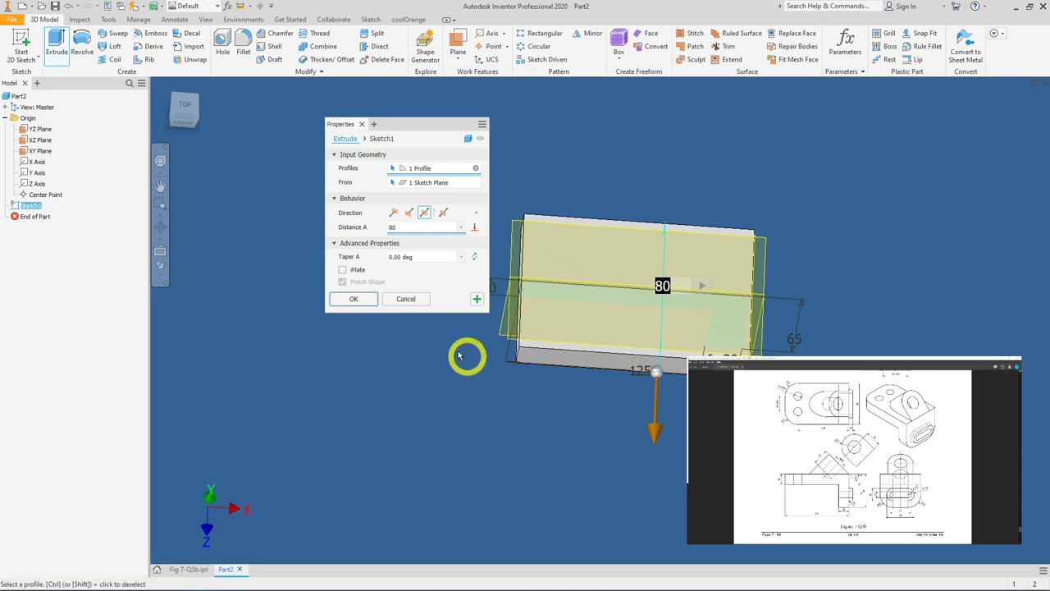
left_click(353, 298)
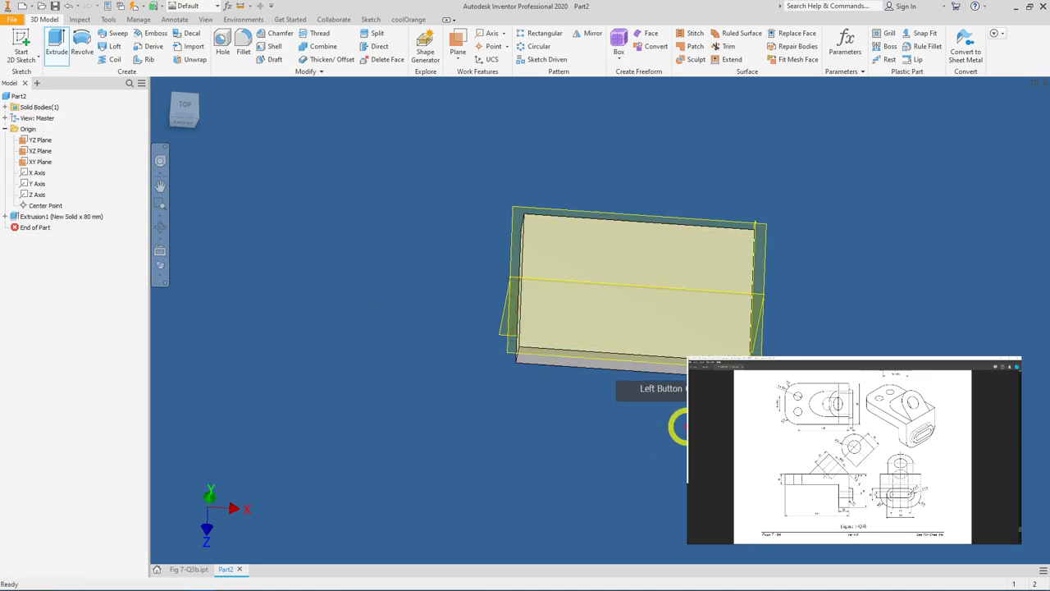
- Create a work plane through the bracket's outer top corner edge, angled 45 degrees from the top face and rising above it
middle_click_drag(722, 320, 282, 307, "shift")
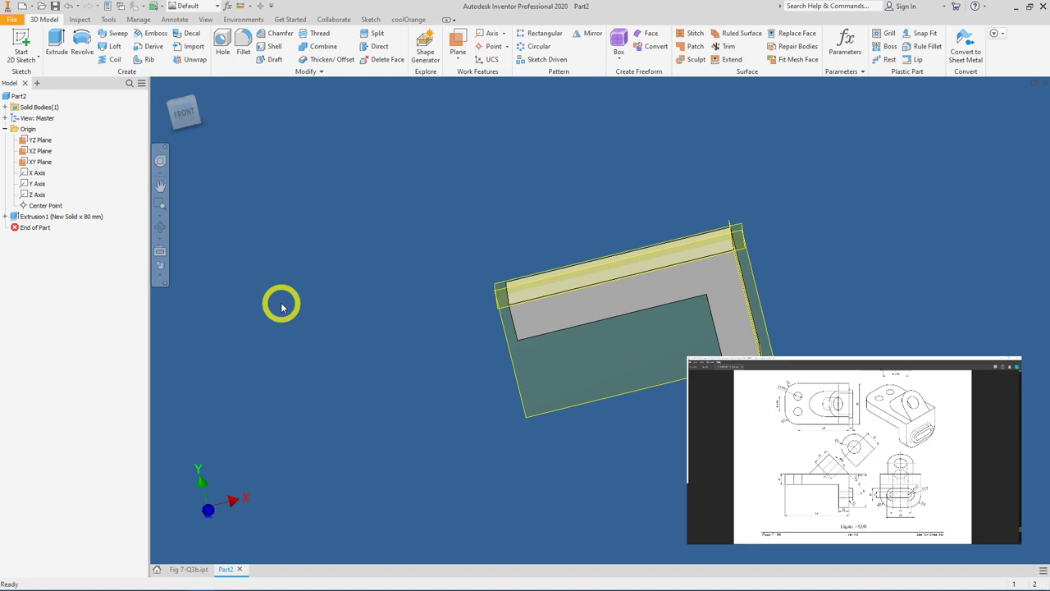
middle_click_drag(623, 312, 630, 374, "shift")
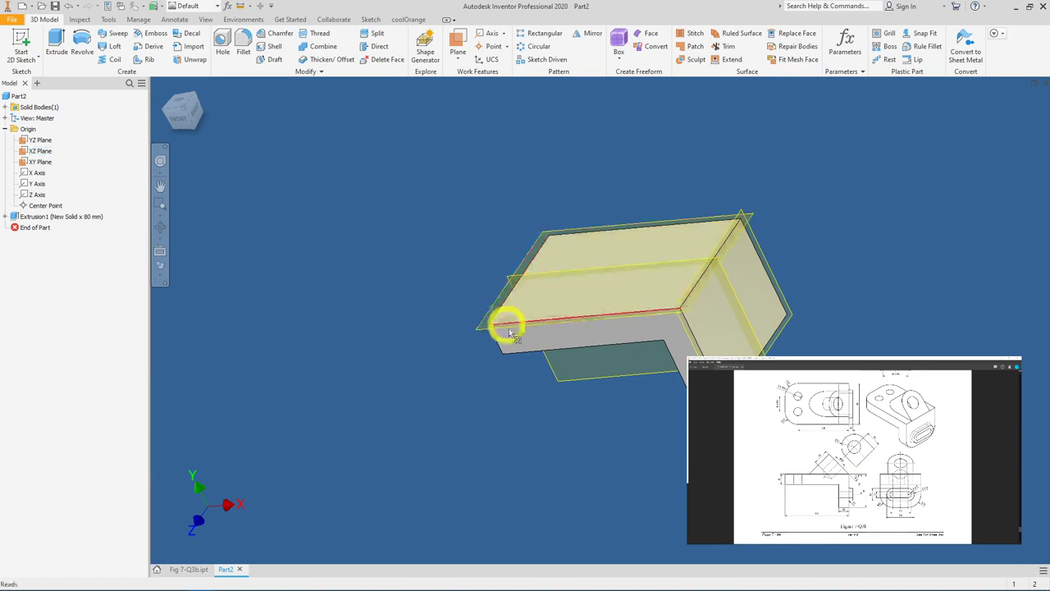
middle_click_drag(537, 309, 767, 309, "shift")
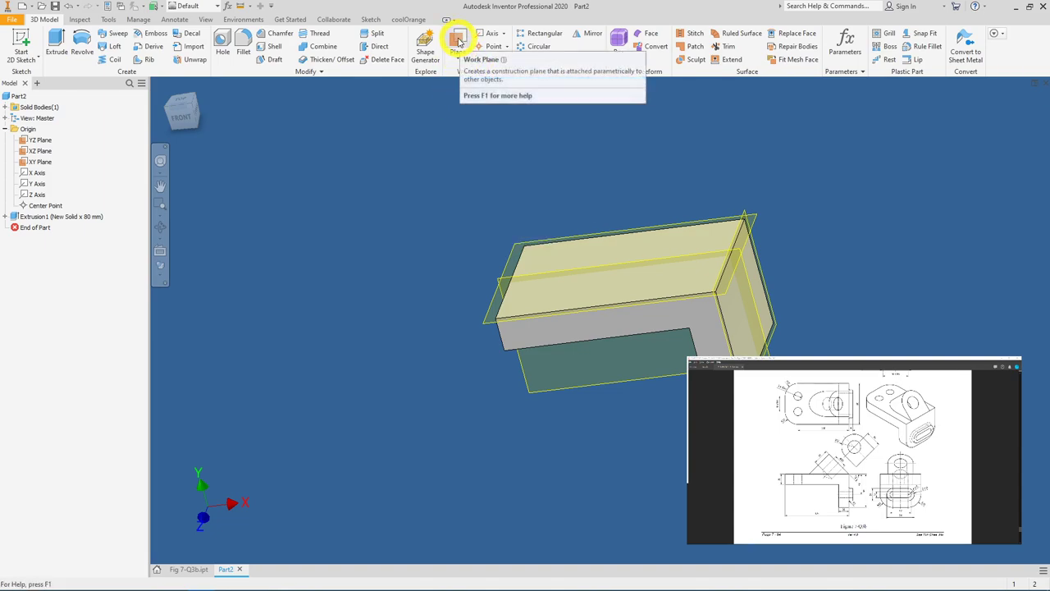
left_click(458, 41)
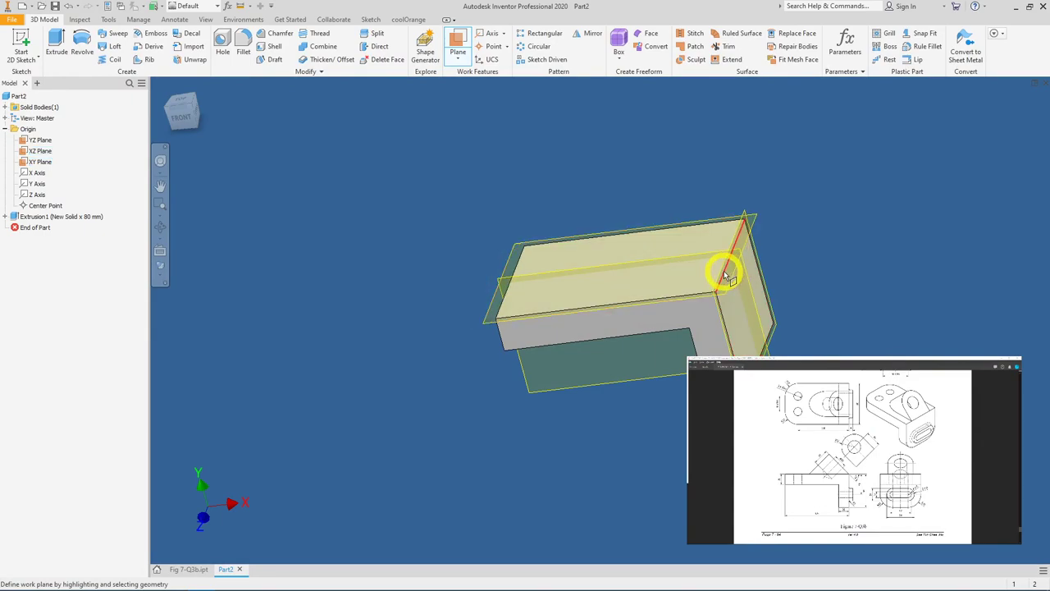
mouse_move(743, 291)
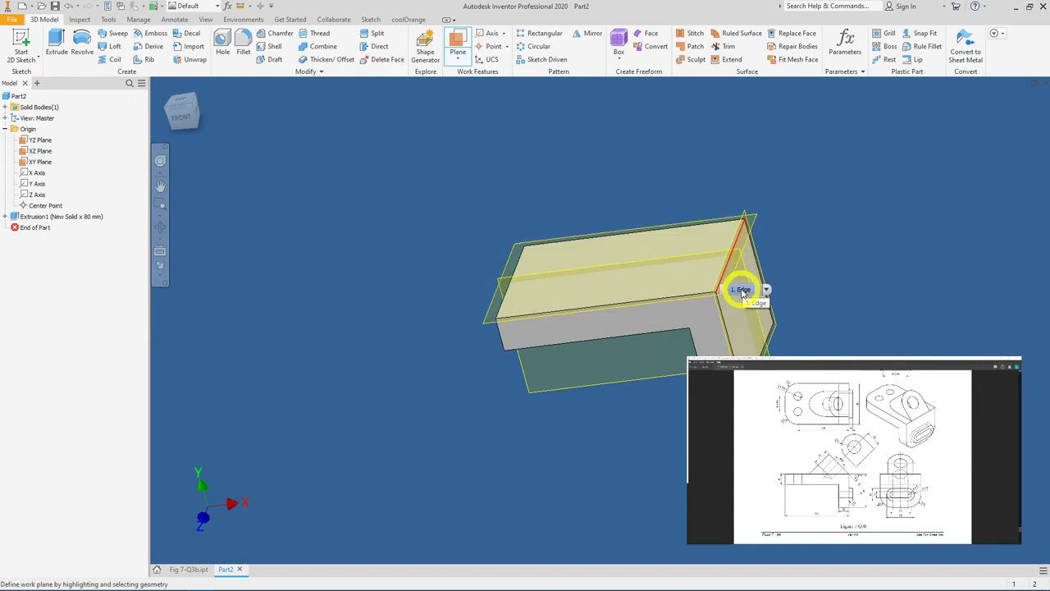
left_click(743, 291)
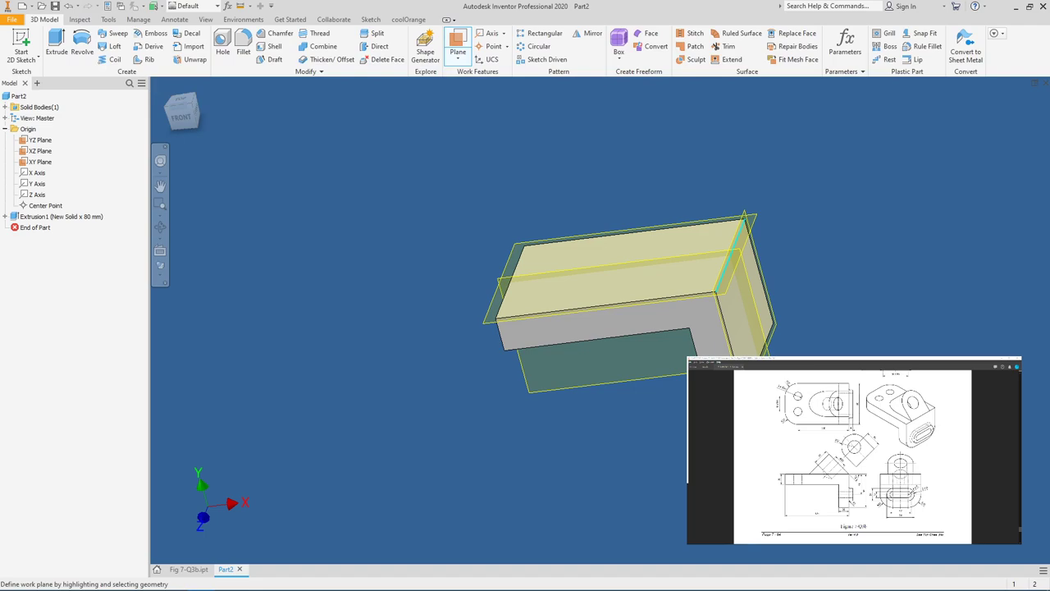
left_click(670, 291)
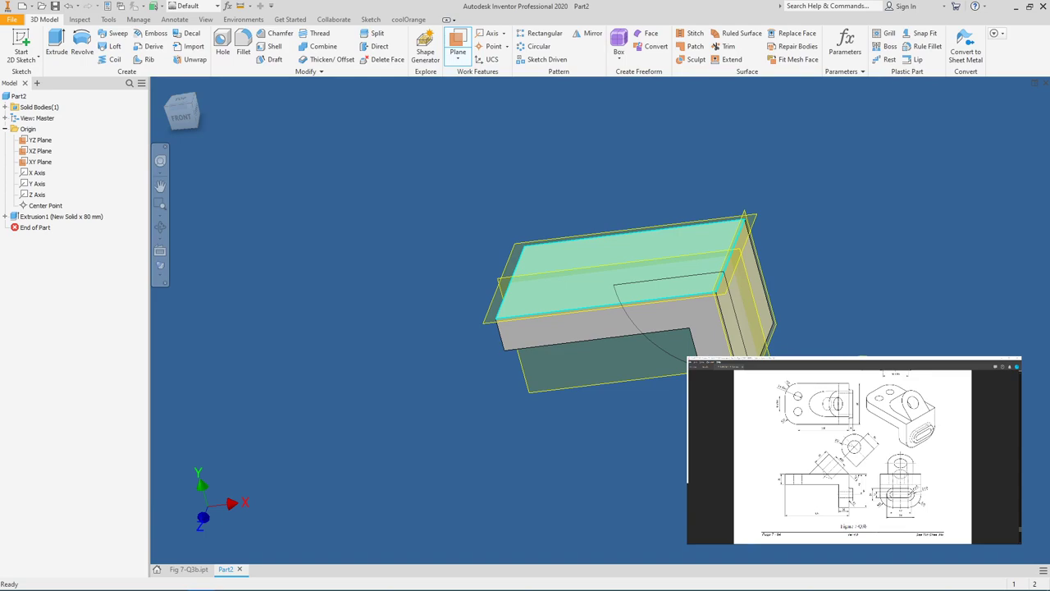
type("45")
middle_click_drag(624, 393, 597, 429, "shift")
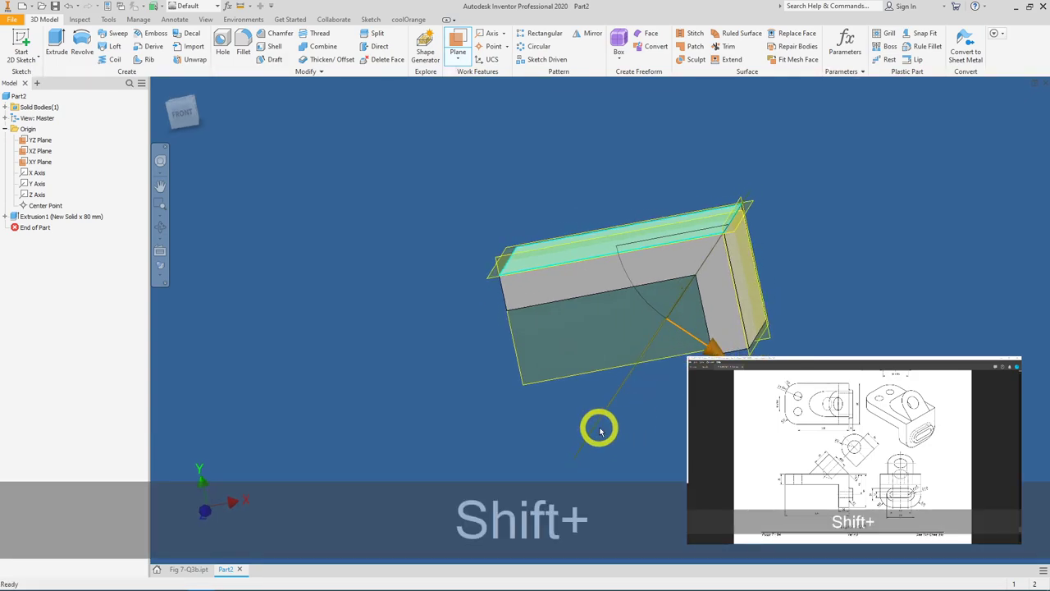
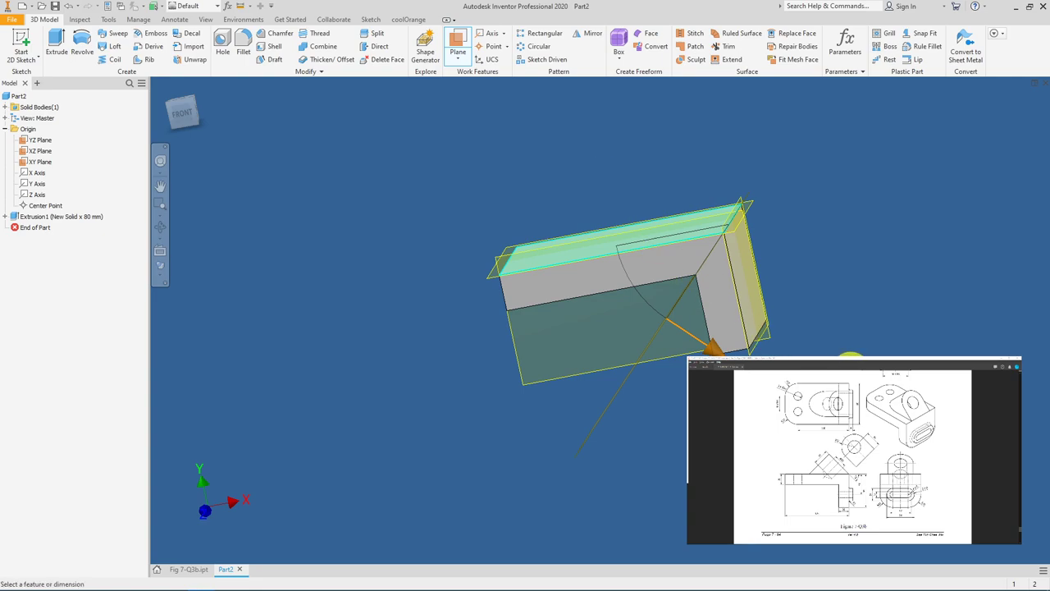
left_click(851, 361)
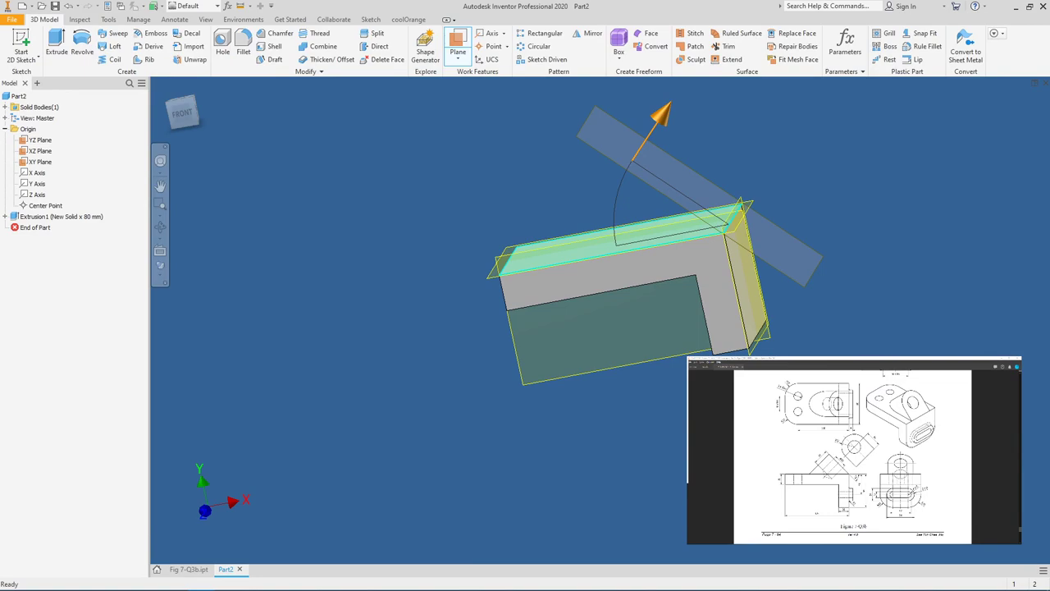
left_click(729, 338, "shift")
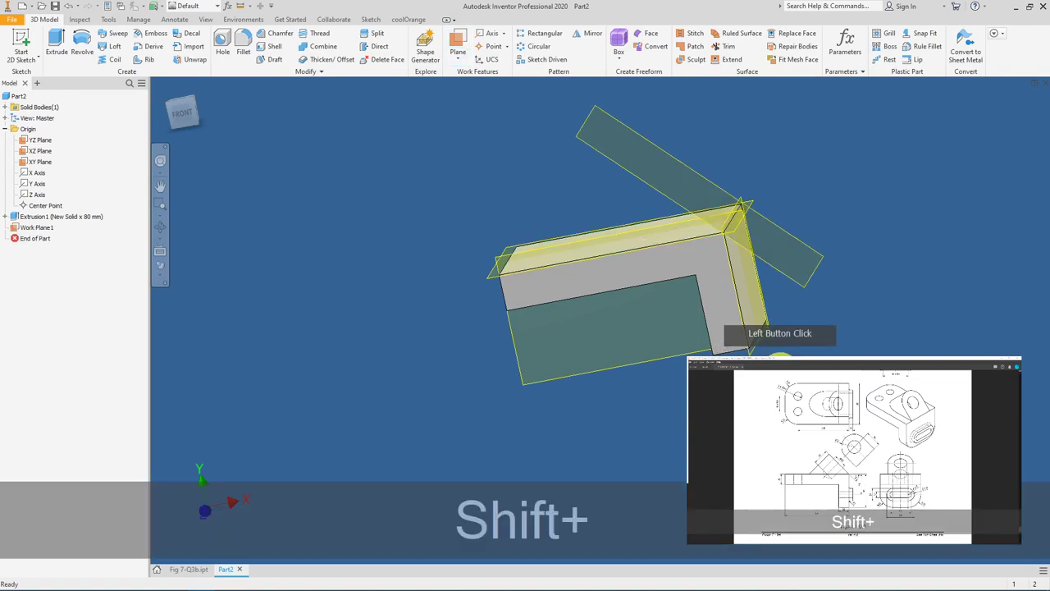
- Start a sketch on the angled work plane and project the XY plane into it as a vertical centreline
left_click(708, 279)
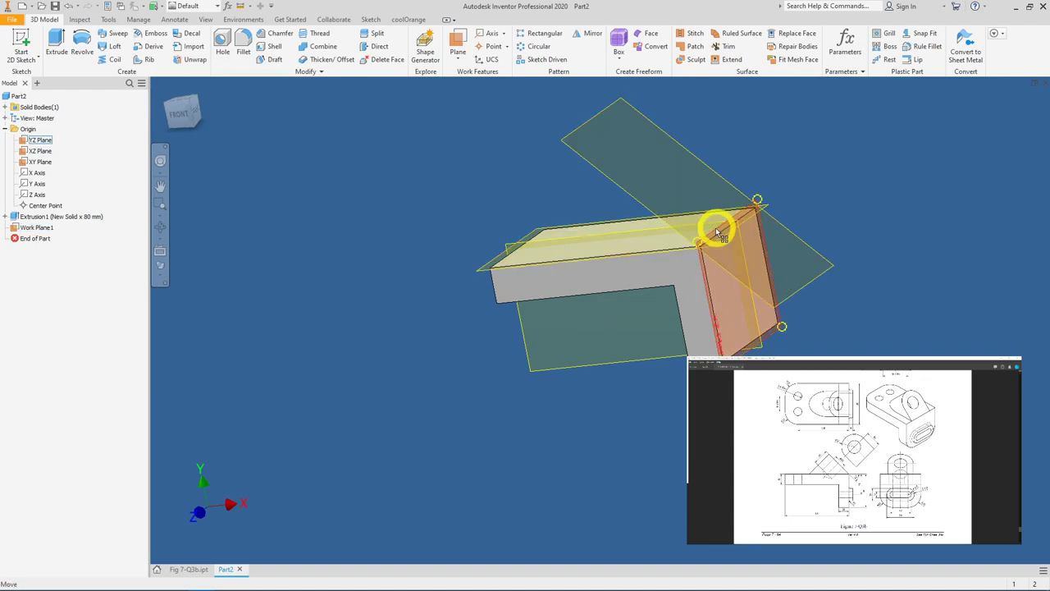
left_click(625, 194)
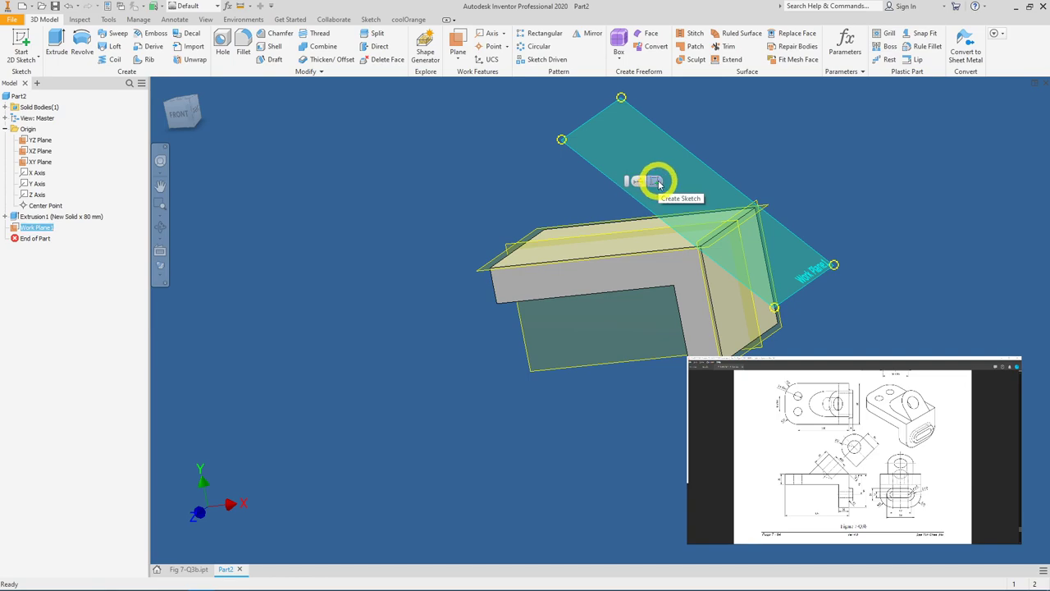
left_click(655, 182)
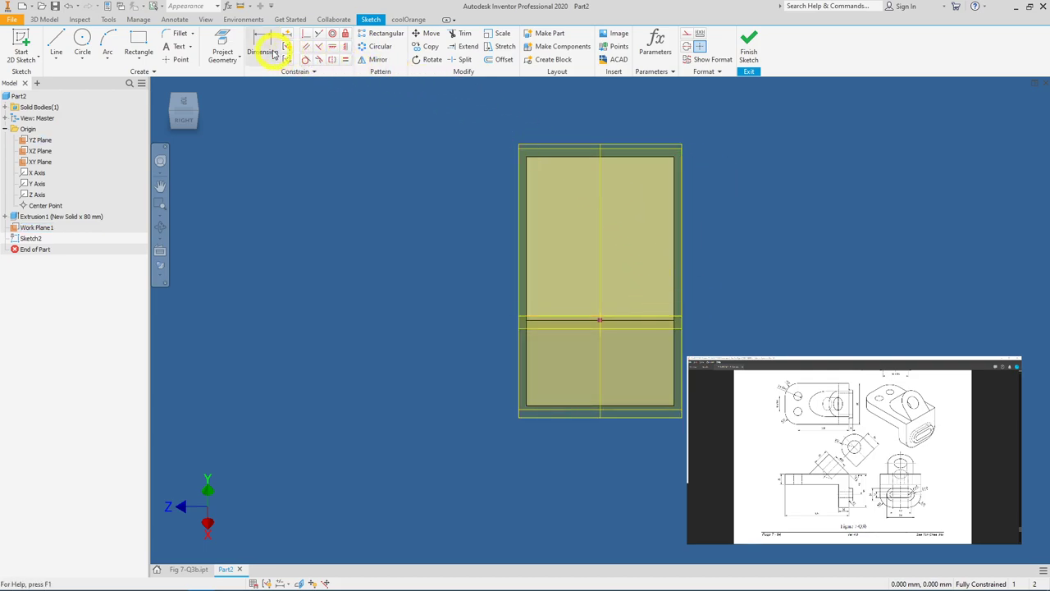
left_click(232, 46)
left_click(601, 144)
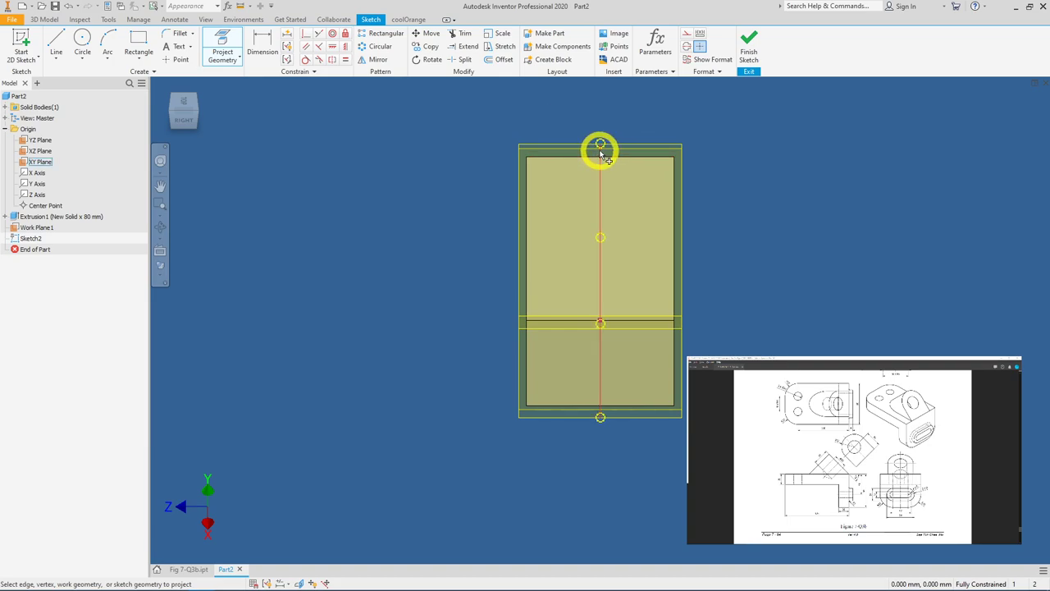
left_click(787, 347)
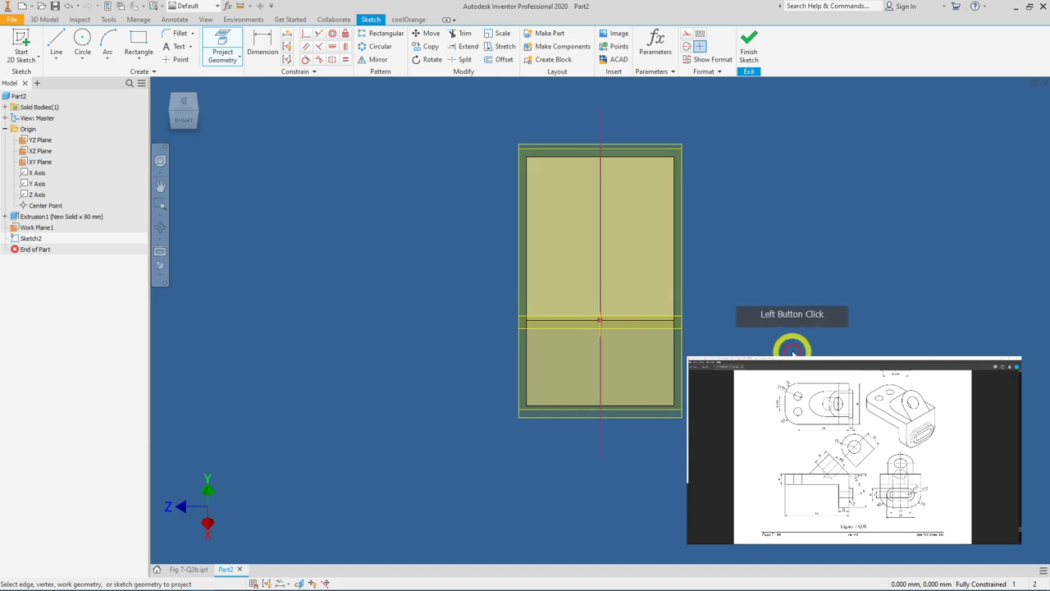
- Sketch a circle centred on the projected centreline, above the bracket's corner edge
left_click(83, 41)
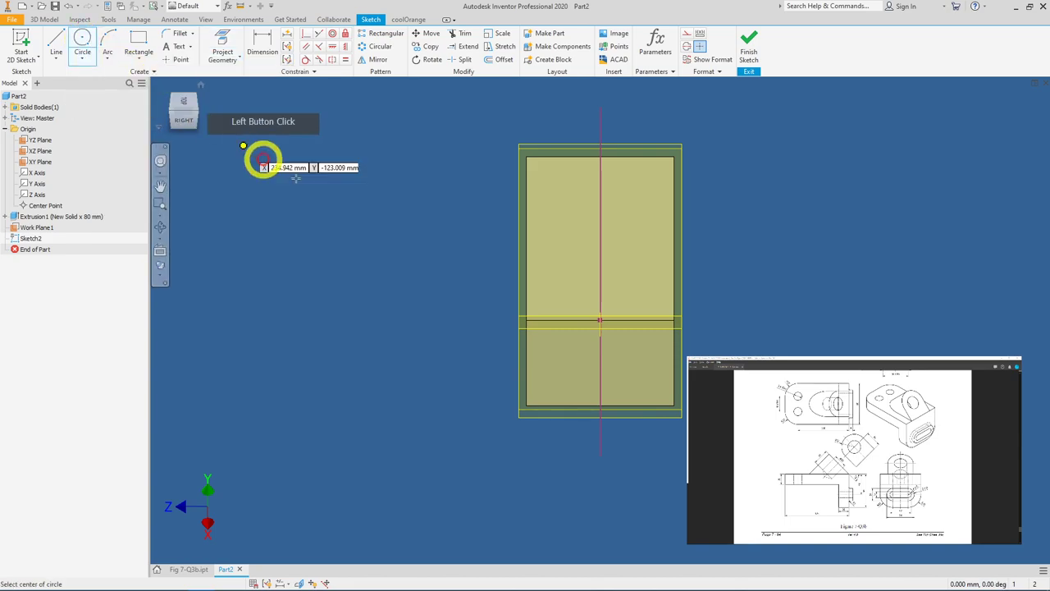
left_click(600, 244)
left_click(635, 265)
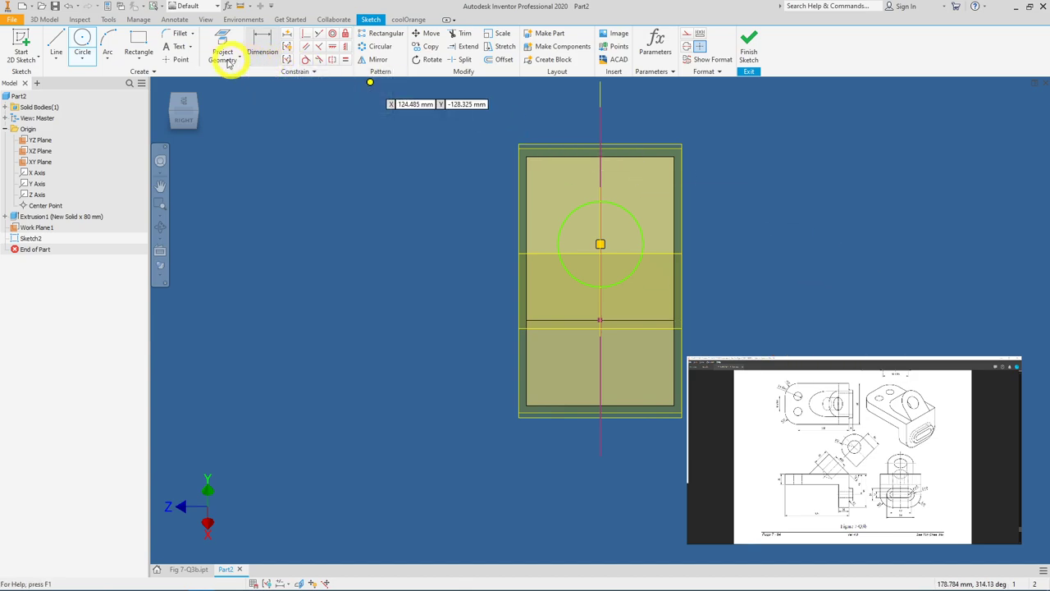
- Sketch a rectangle about 40 by 41 mm from the circle's left quadrant down to the bracket's corner edge
left_click(144, 37)
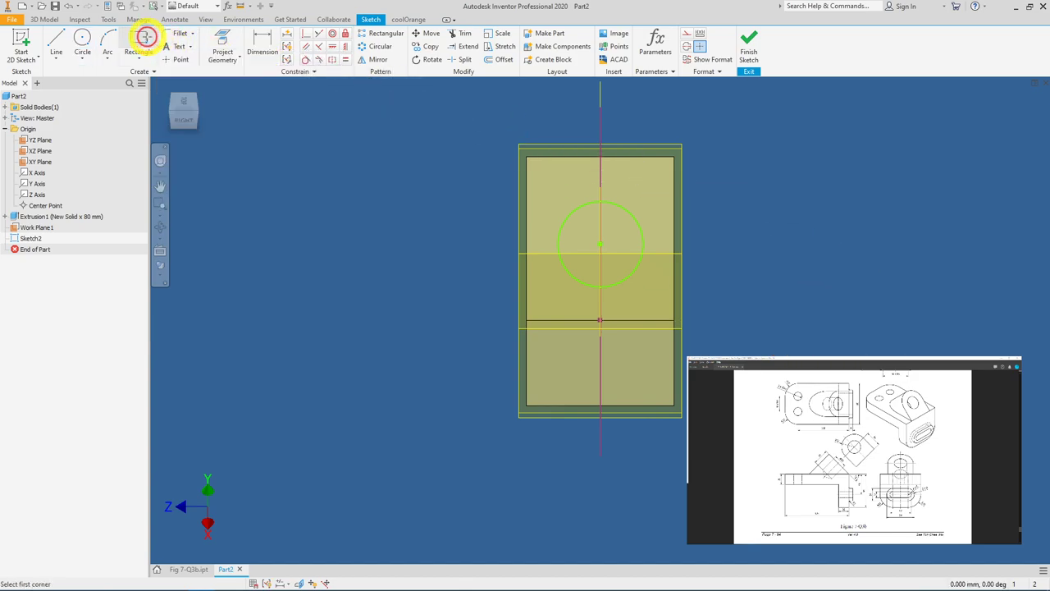
left_click(558, 244)
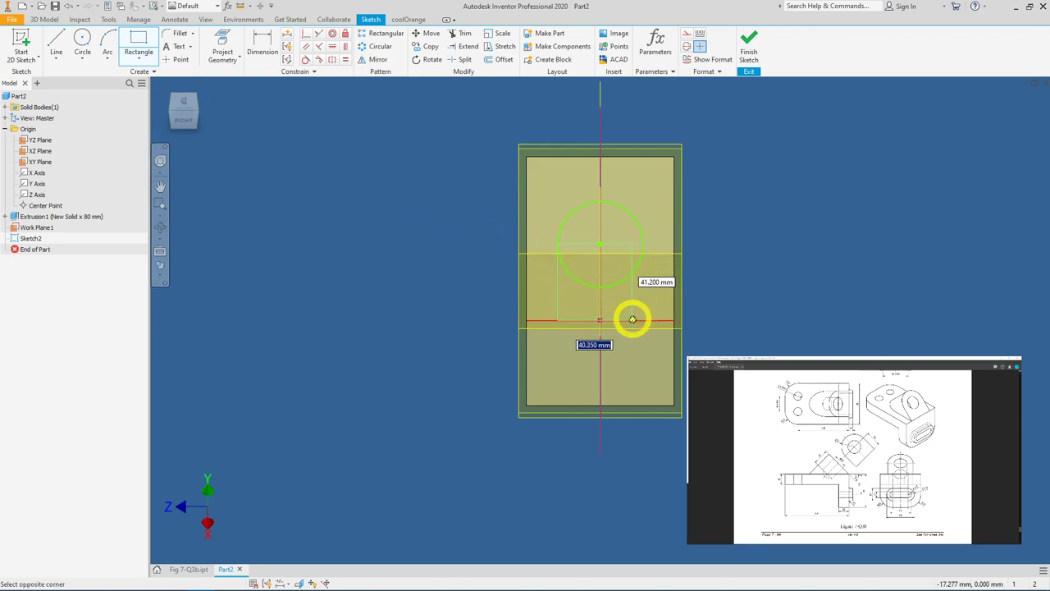
left_click(632, 319)
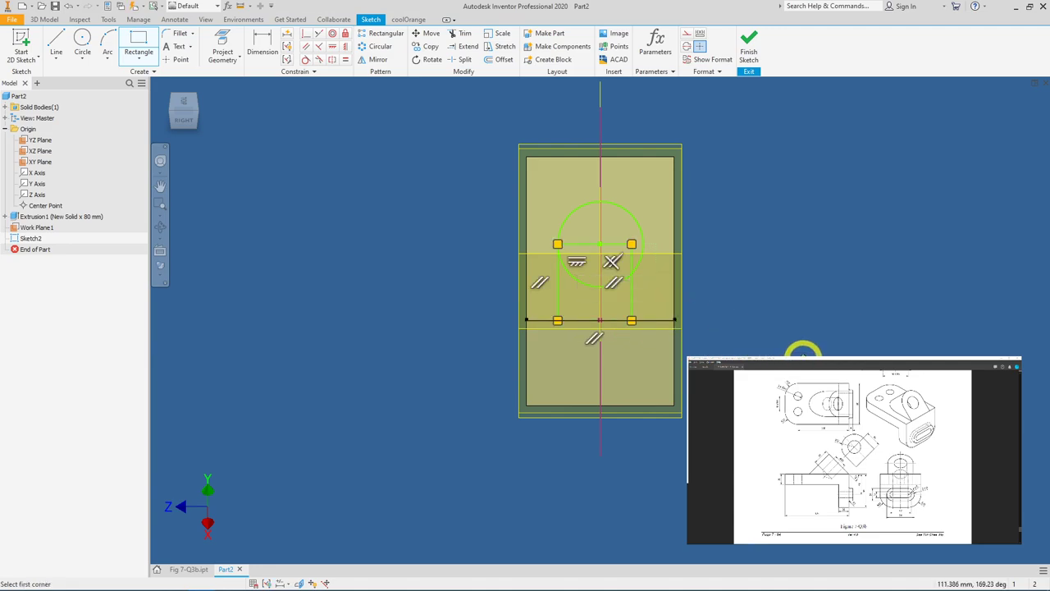
right_click(805, 353)
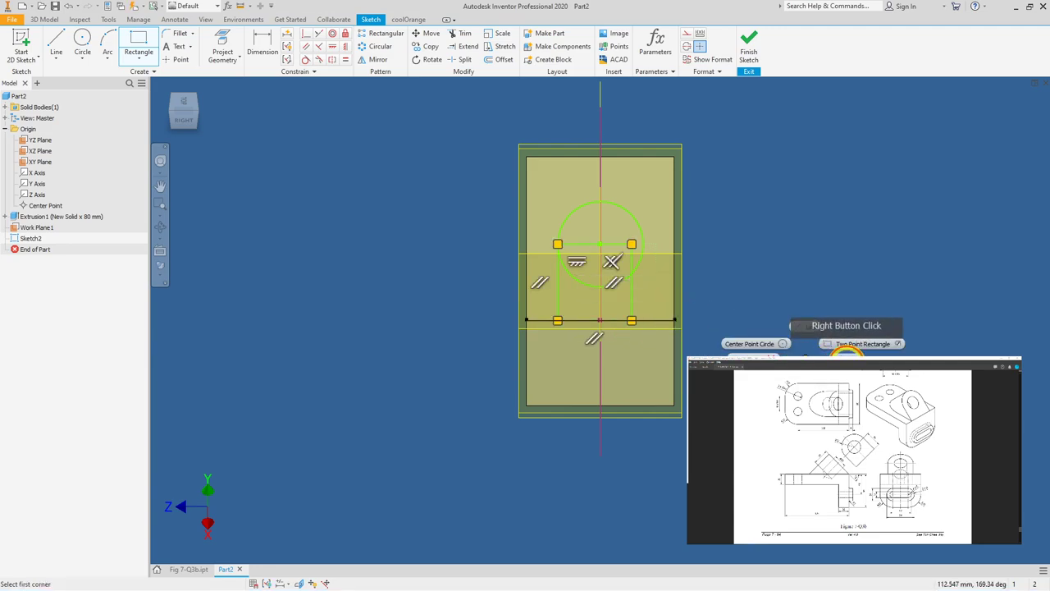
left_click(853, 347)
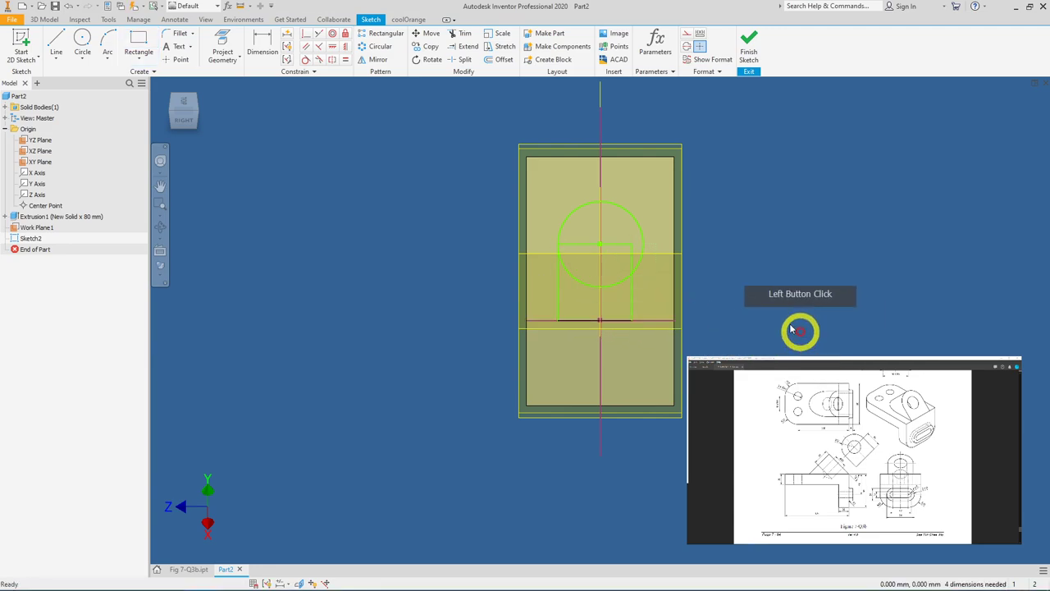
- Make the rectangle's right side tangent to the circle
left_click(632, 250)
left_click(642, 239)
left_click(637, 227)
left_click(607, 205)
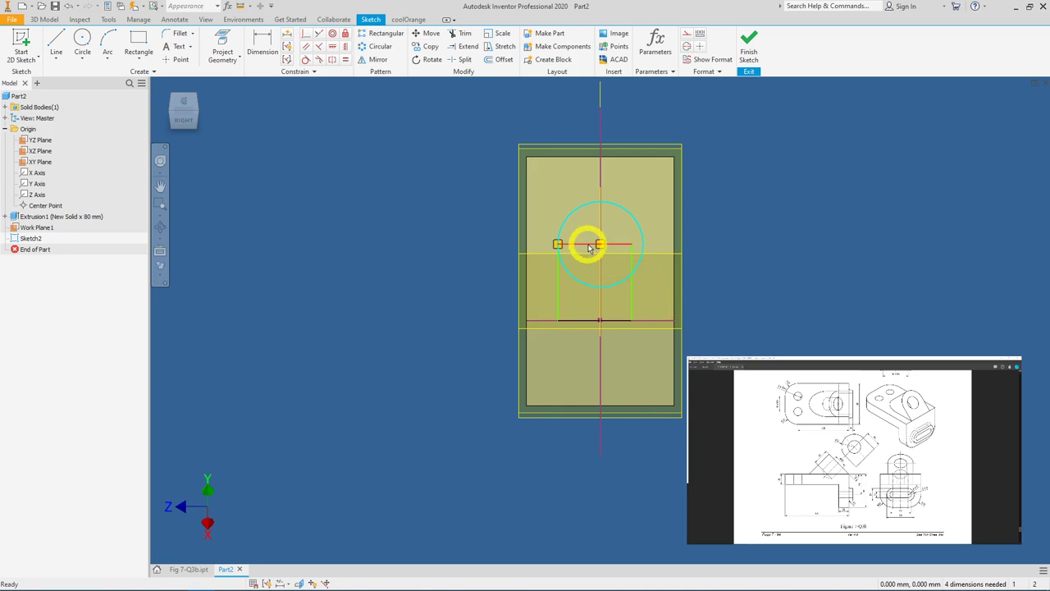
left_click(321, 92)
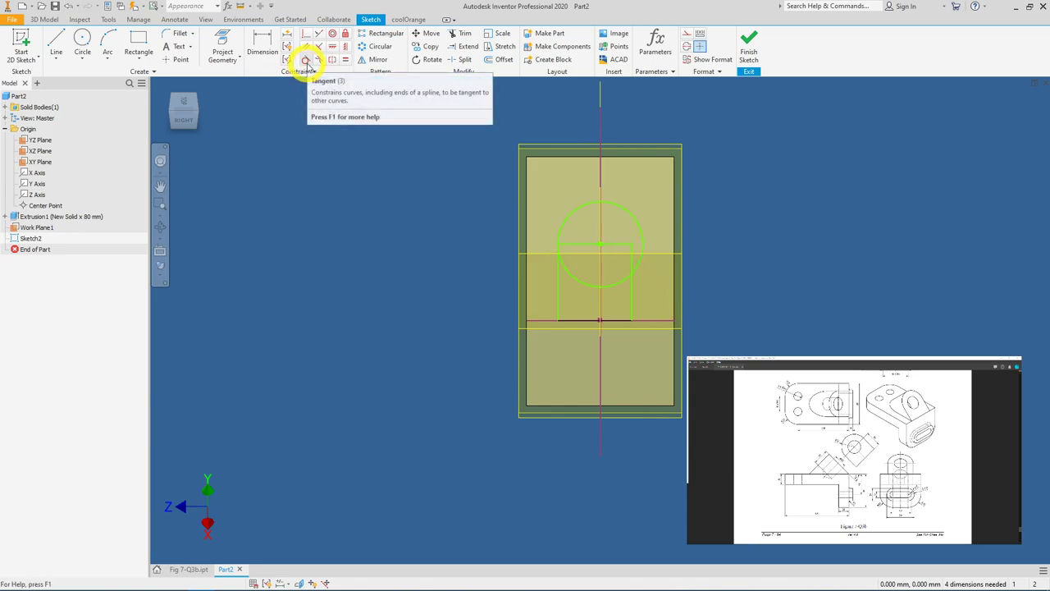
left_click(305, 61)
left_click(564, 235)
left_click(639, 253)
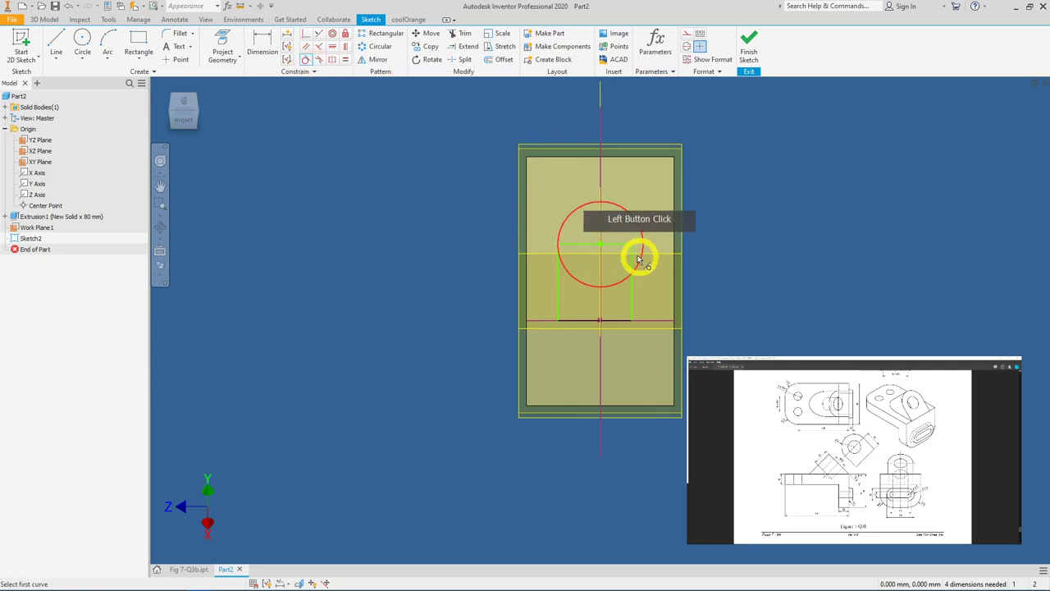
left_click(642, 255)
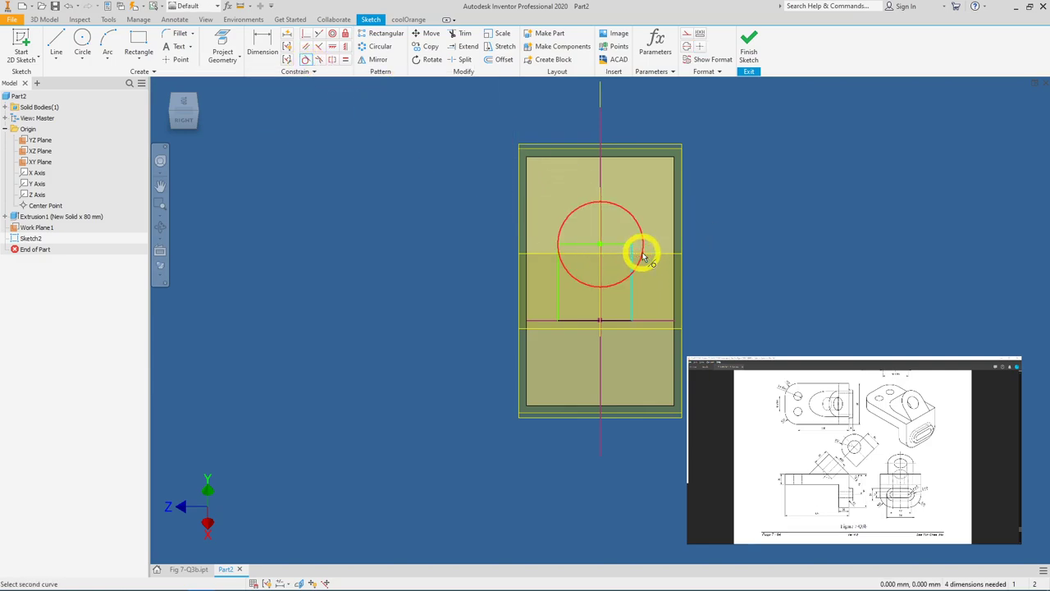
left_click(640, 258)
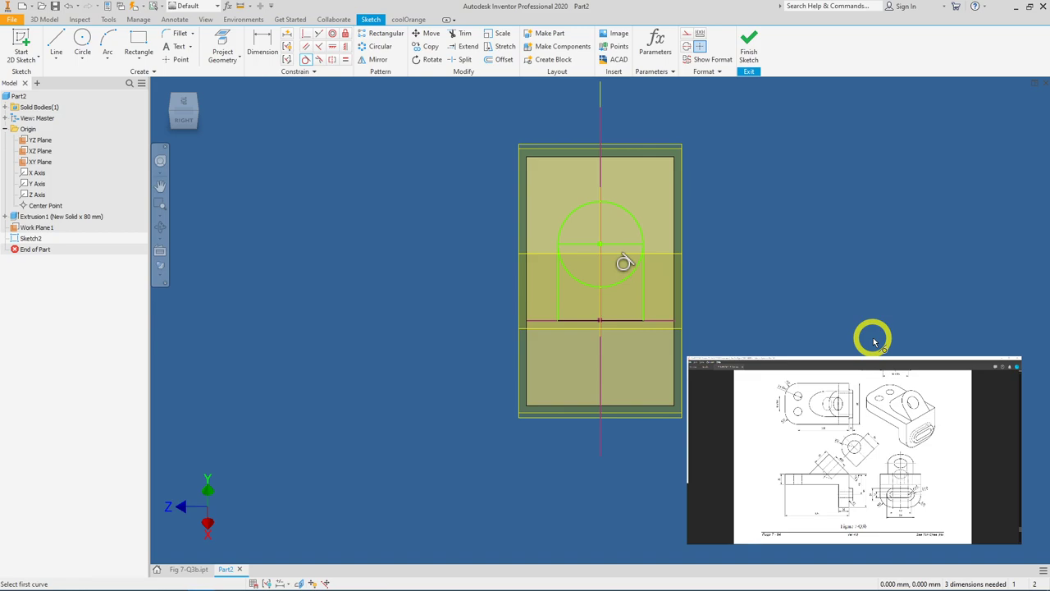
- Dimension the rectangle's height from the bracket's corner edge as 30 mm
left_click(265, 59)
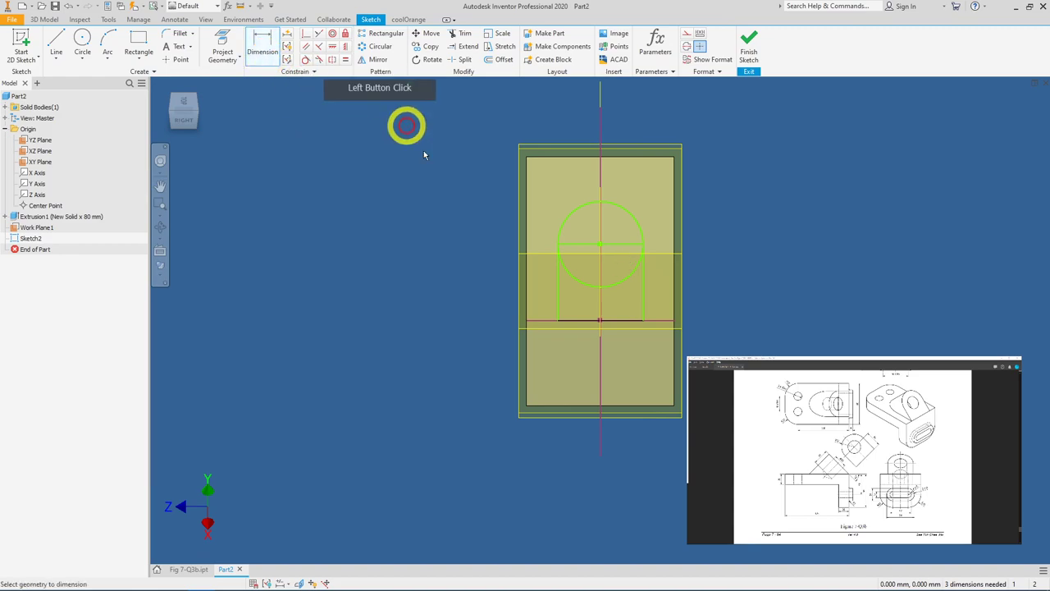
left_click(644, 295)
left_click(748, 290)
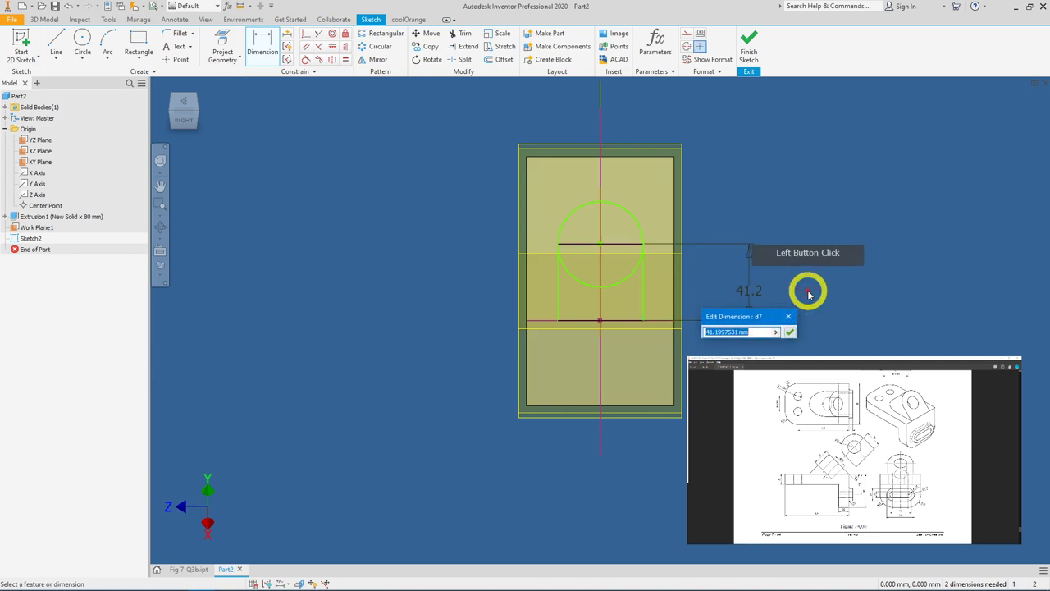
type("30")
key("Return")
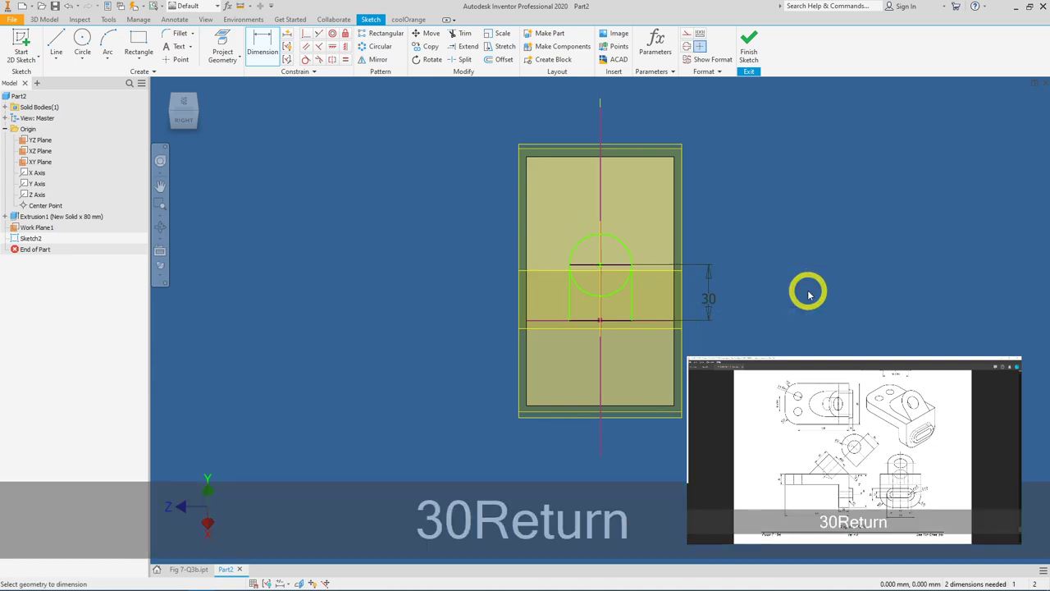
- Dimension the circle by its radius instead of its diameter, set it to 25 mm, and leave the Dimension command
left_click(630, 252)
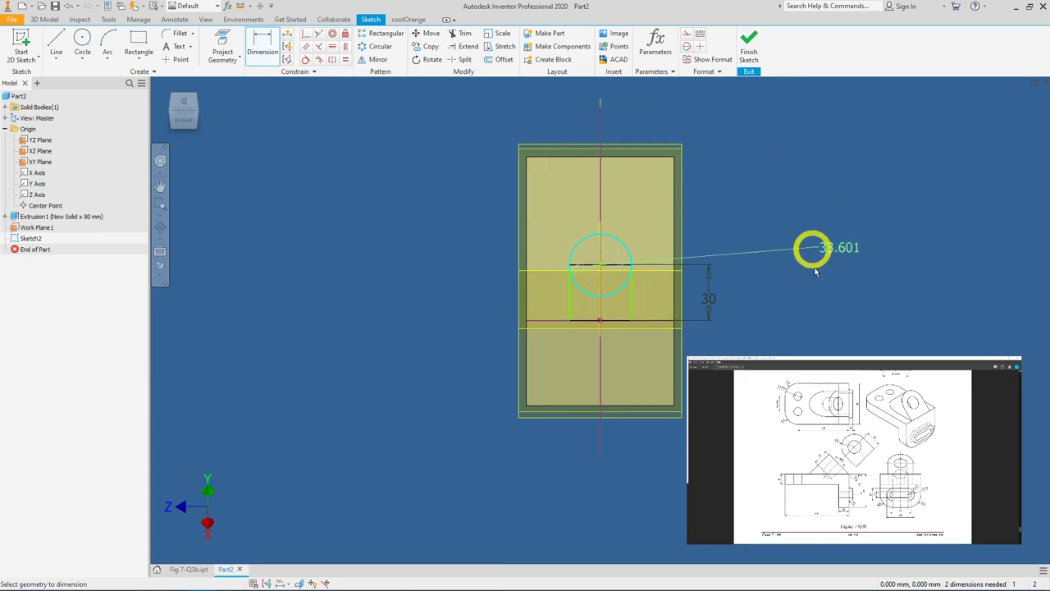
right_click(751, 193)
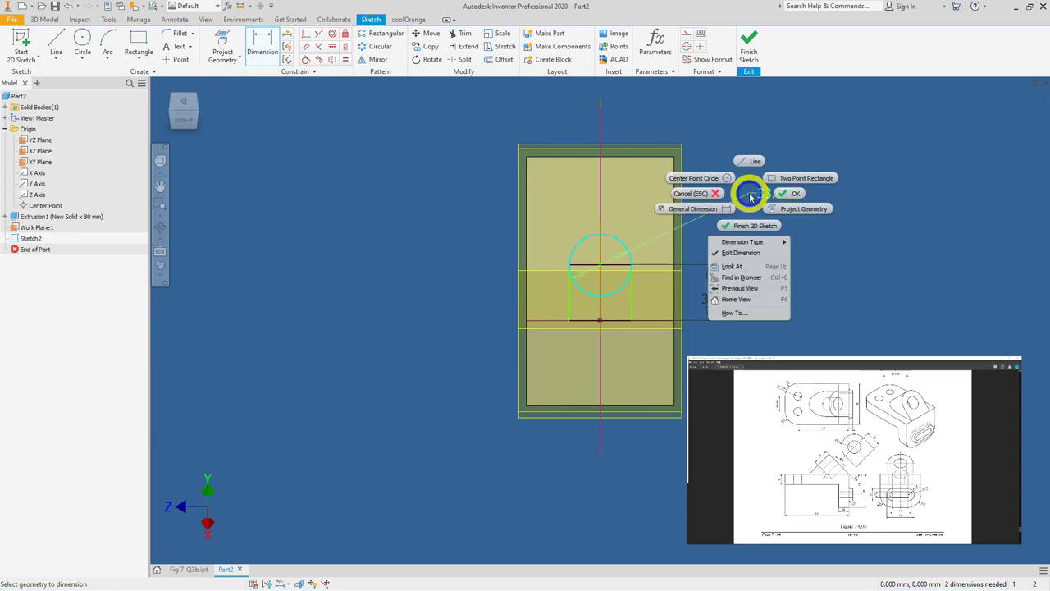
mouse_move(753, 242)
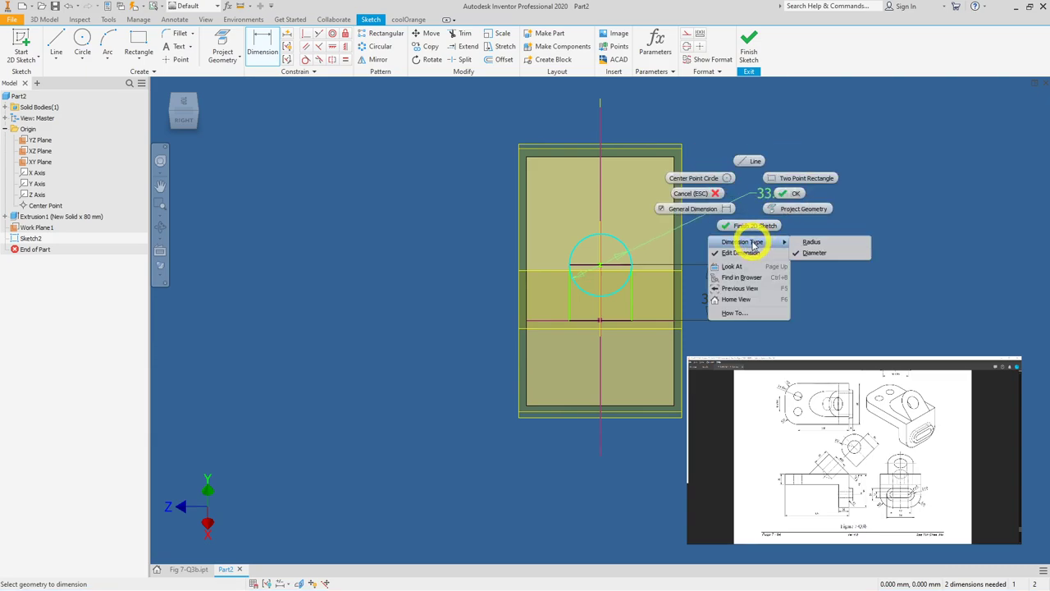
left_click(824, 244)
left_click(716, 177)
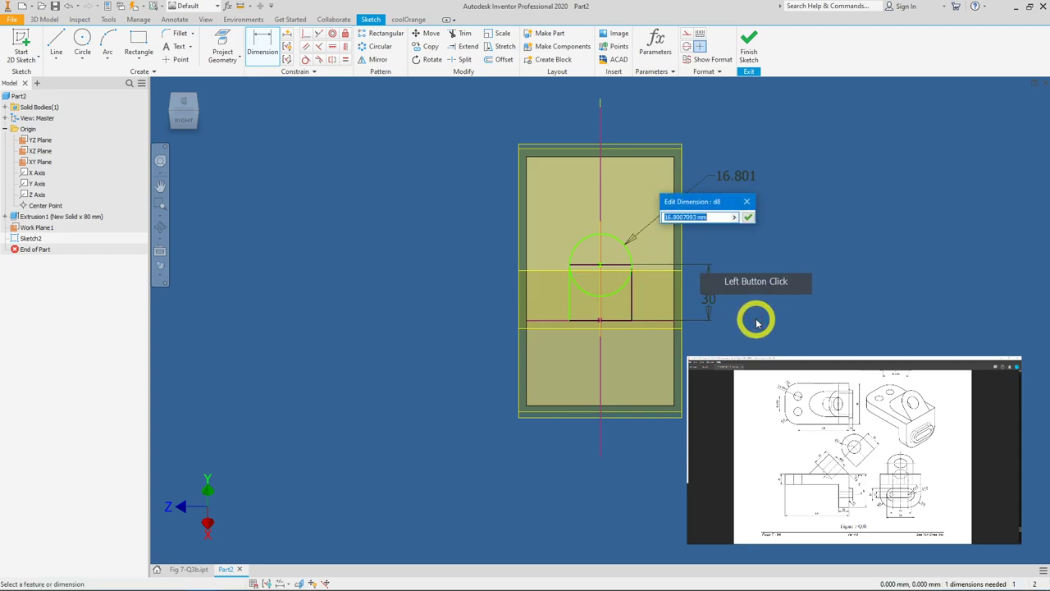
type("25")
key("Return")
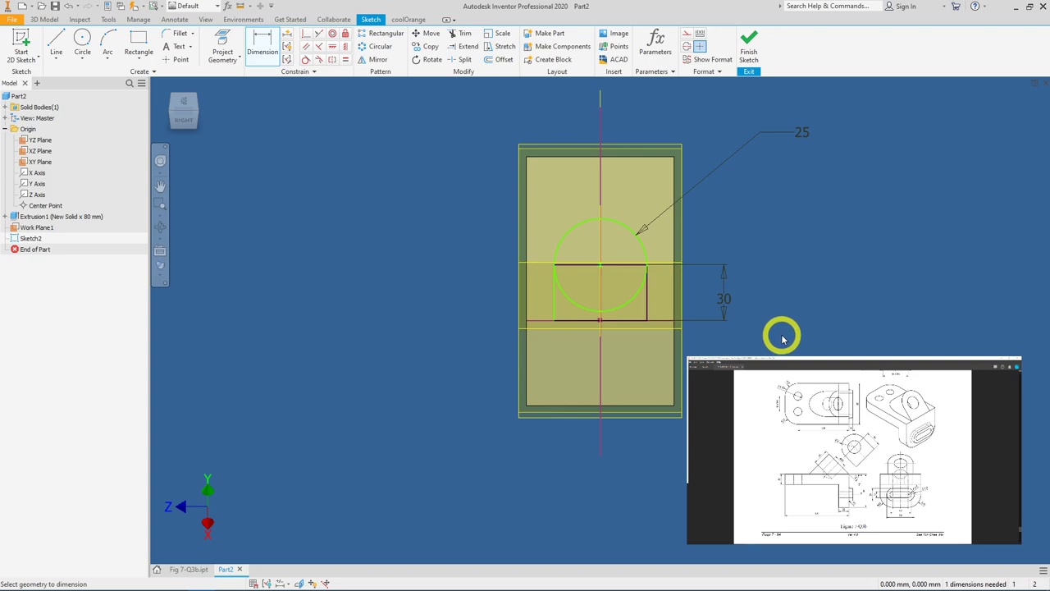
right_click(781, 338)
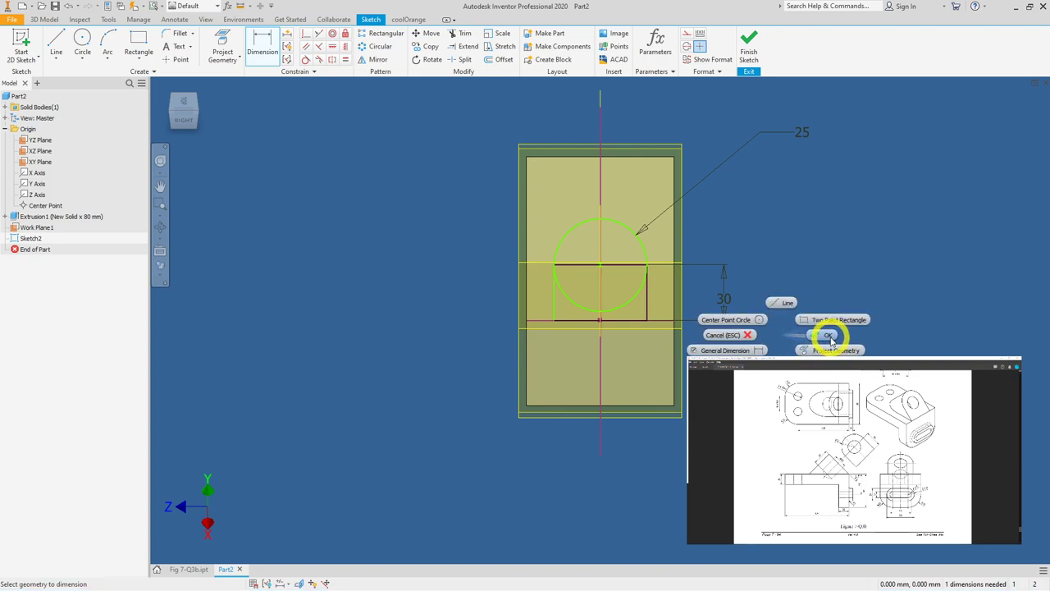
left_click(829, 336)
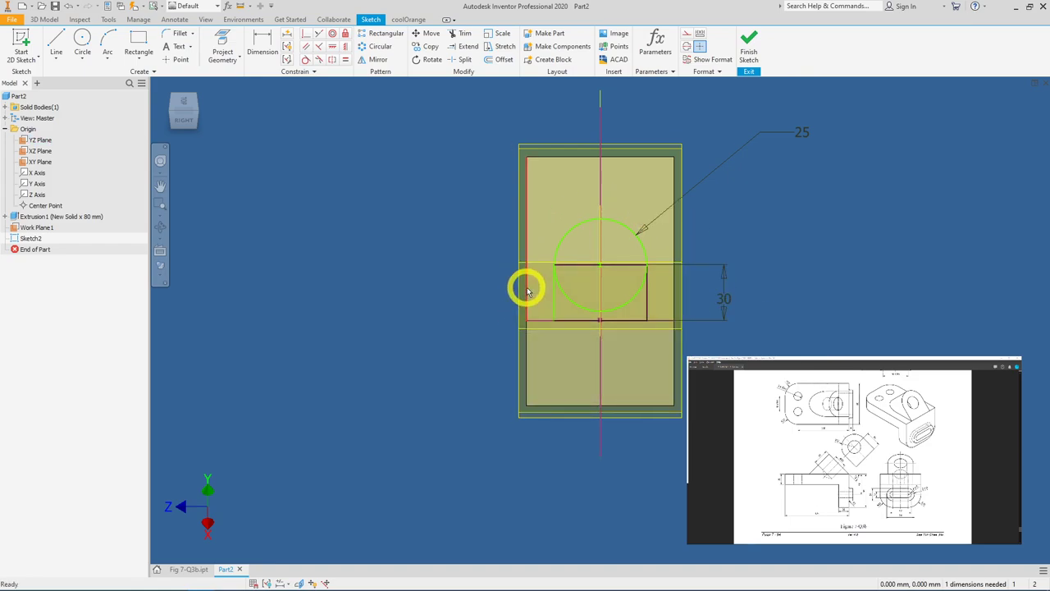
- Pull the rectangle's left side off the circle's quadrant to test which geometry is still free to move
mouse_move(545, 308)
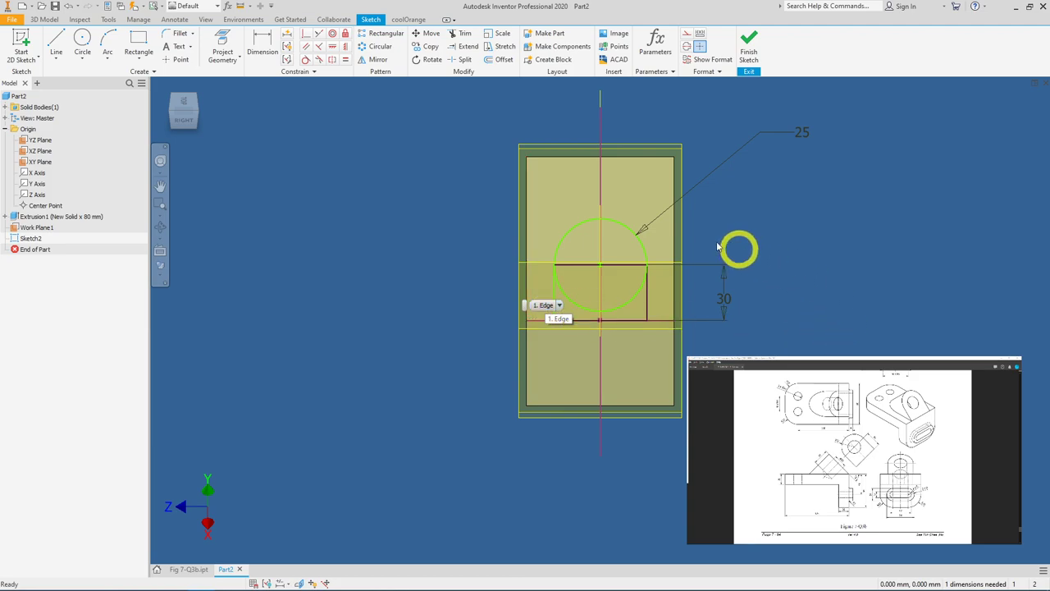
left_click(807, 304)
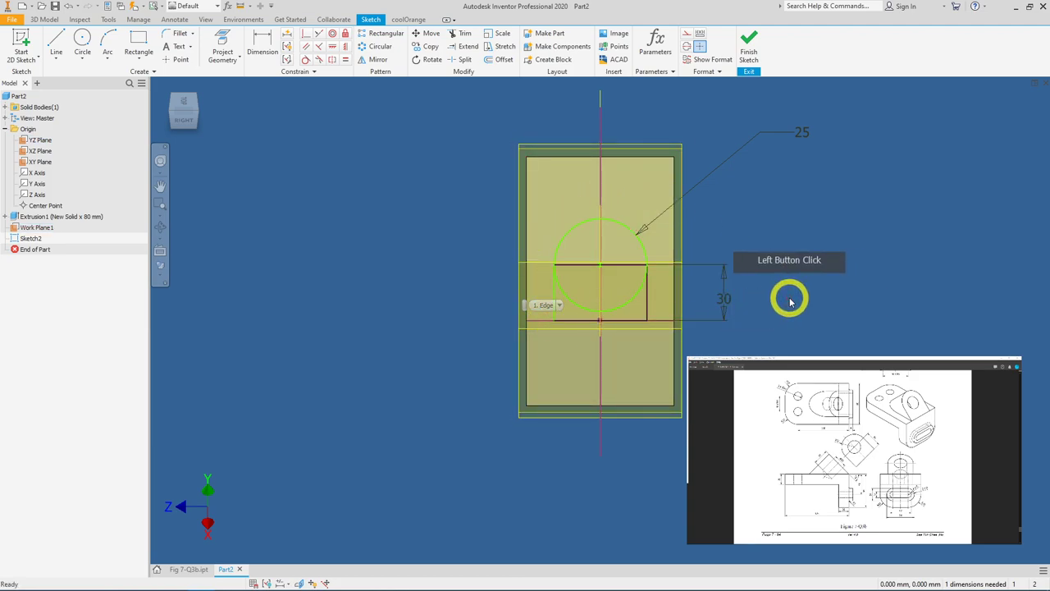
left_click(546, 294)
left_click_drag(546, 294, 492, 311)
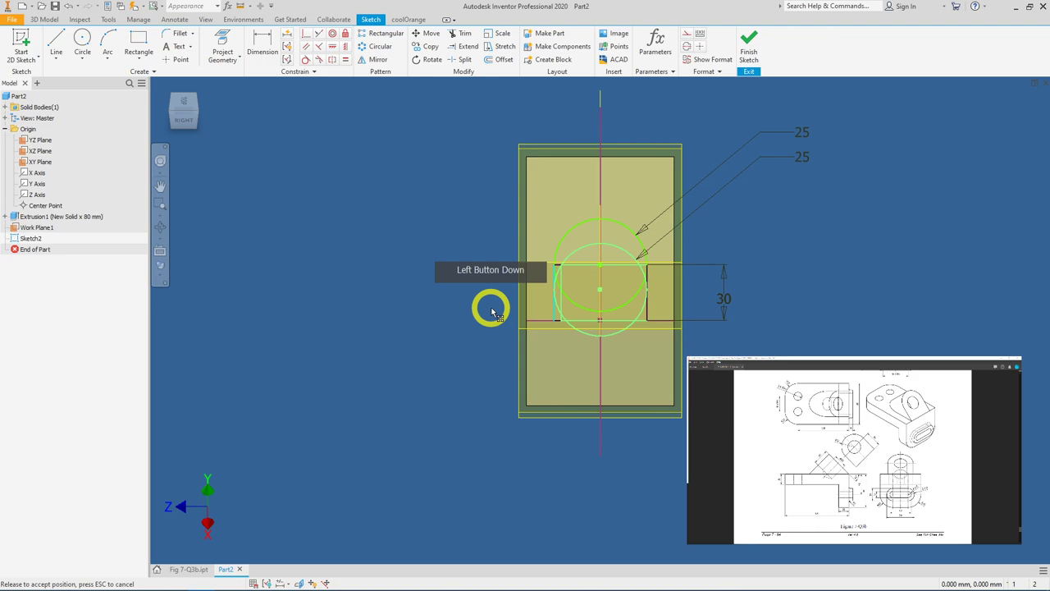
left_click_drag(492, 313, 492, 312)
left_click(628, 307)
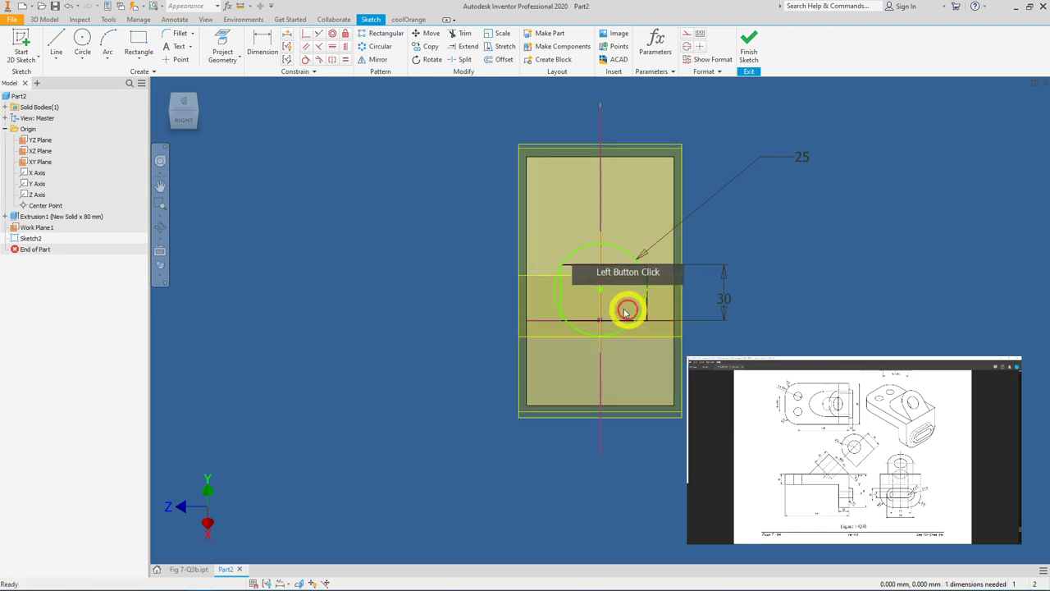
- Make the rectangle's left side tangent to the circle
scroll(621, 307, "up", 3)
left_click_drag(581, 307, 608, 331)
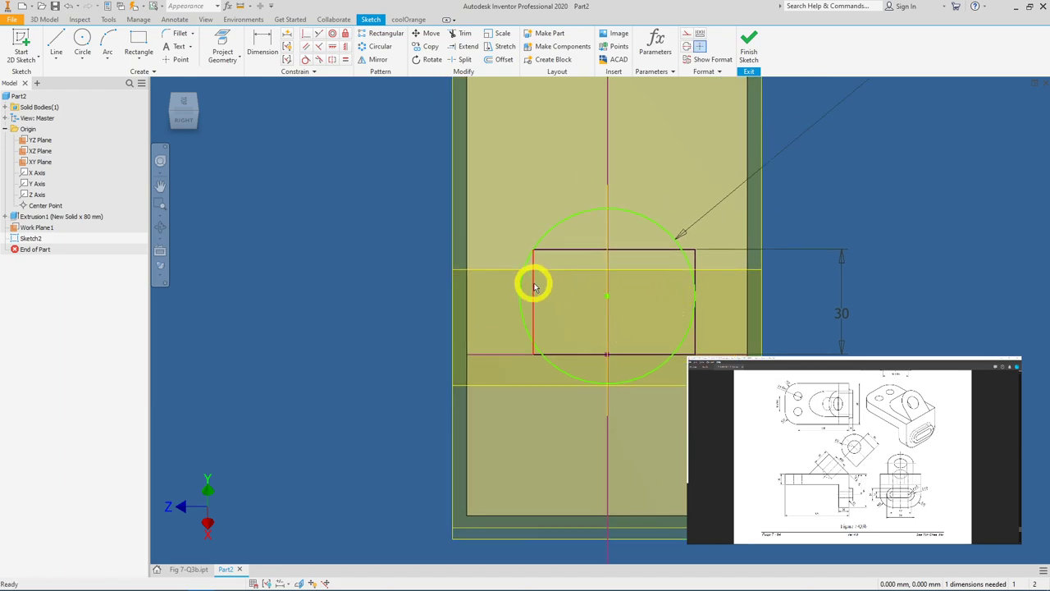
left_click(530, 326)
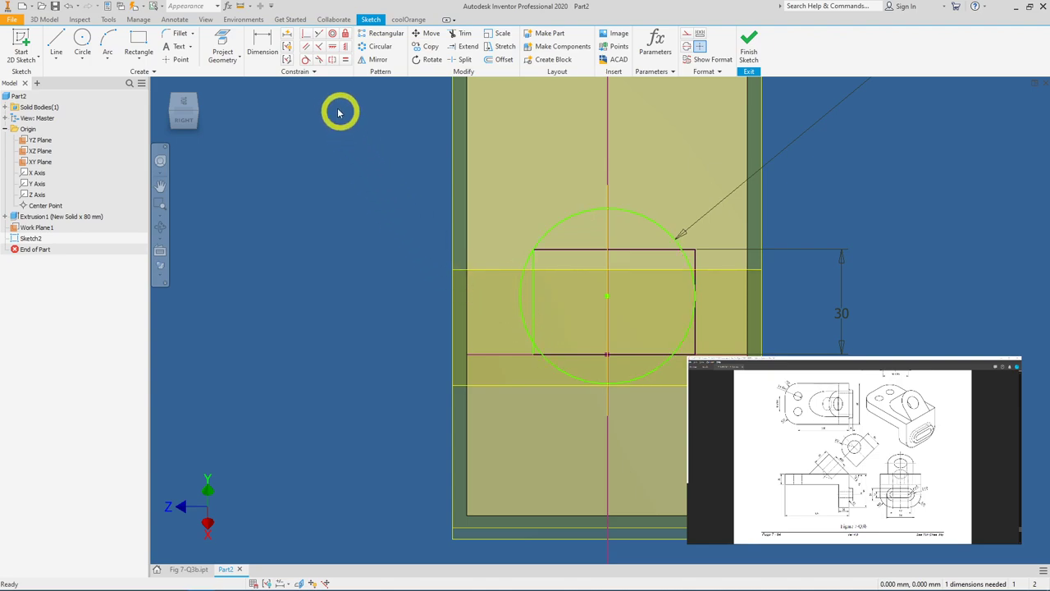
left_click(307, 61)
left_click(523, 264)
left_click(534, 293)
left_click(419, 429)
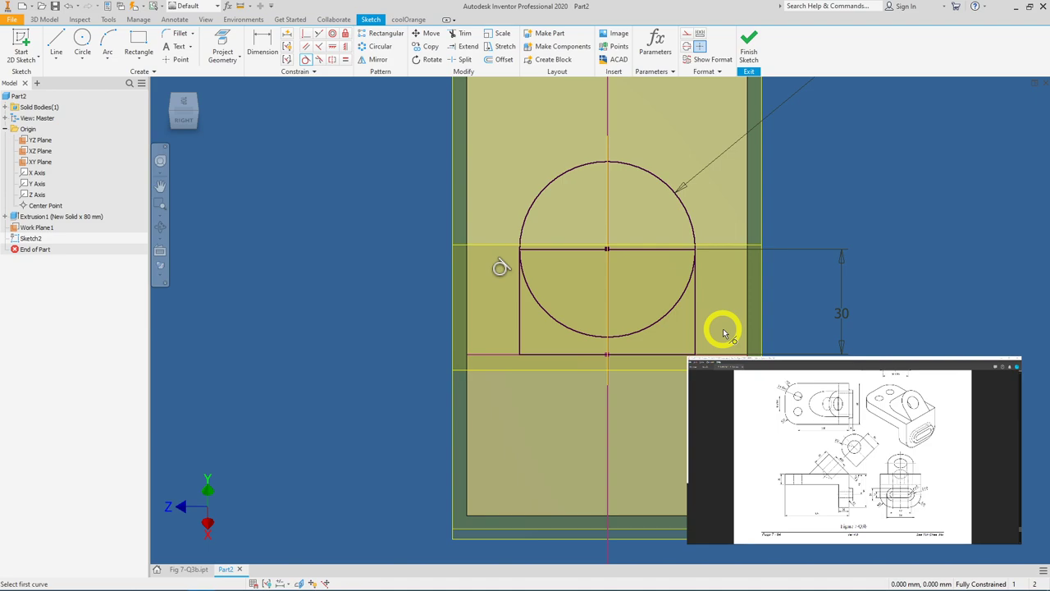
- Finish the lug sketch on the angled work plane
scroll(845, 324, "down", 3)
mouse_move(861, 329)
middle_mouse_down("shift")
mouse_move(832, 300)
mouse_move(851, 294)
middle_mouse_up("shift")
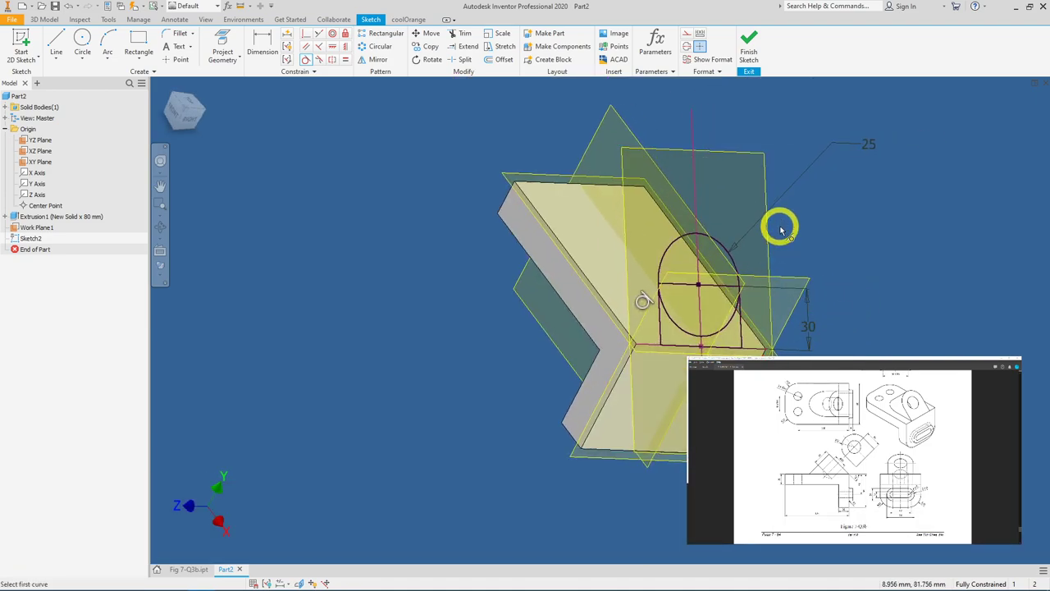
left_click(755, 56)
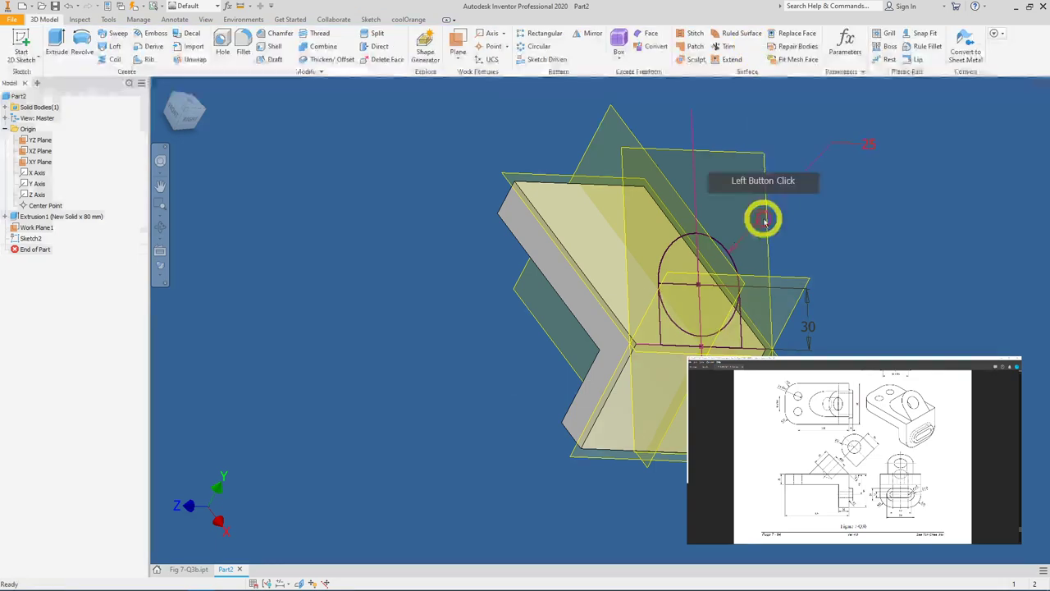
- Extrude the whole rounded lug outline, circle and rectangle regions together, with the To Next extent, joining it to the bracket
left_click(56, 58)
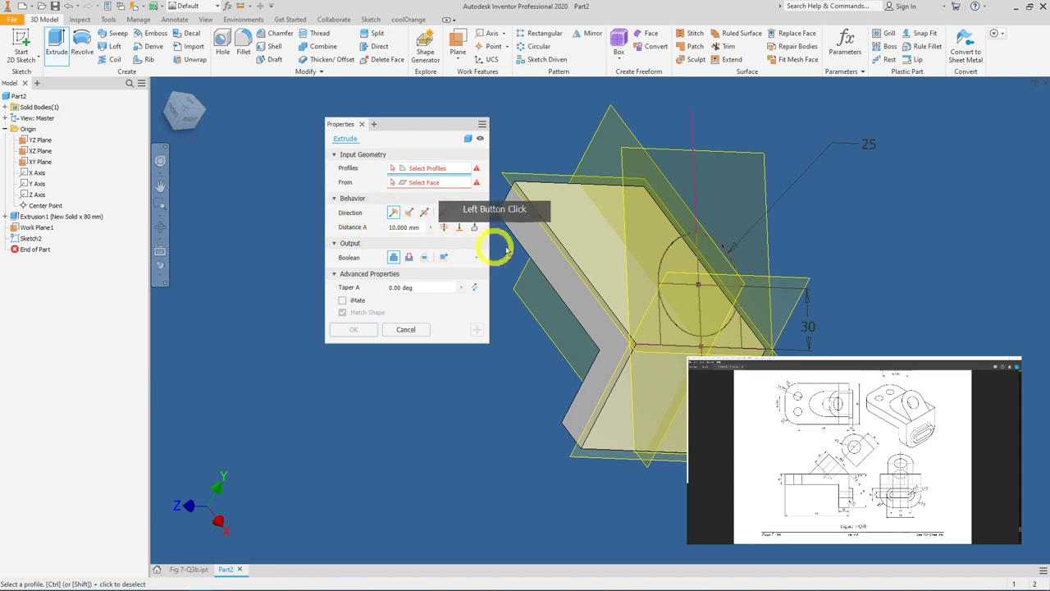
left_click(669, 255)
left_click(654, 310)
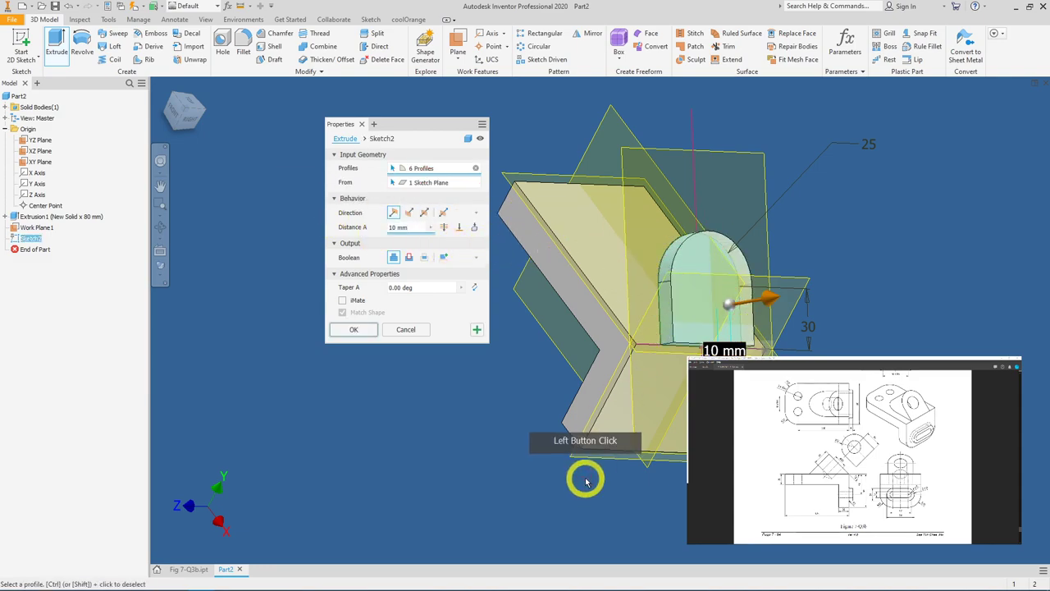
middle_click_drag(565, 366, 626, 389, "shift")
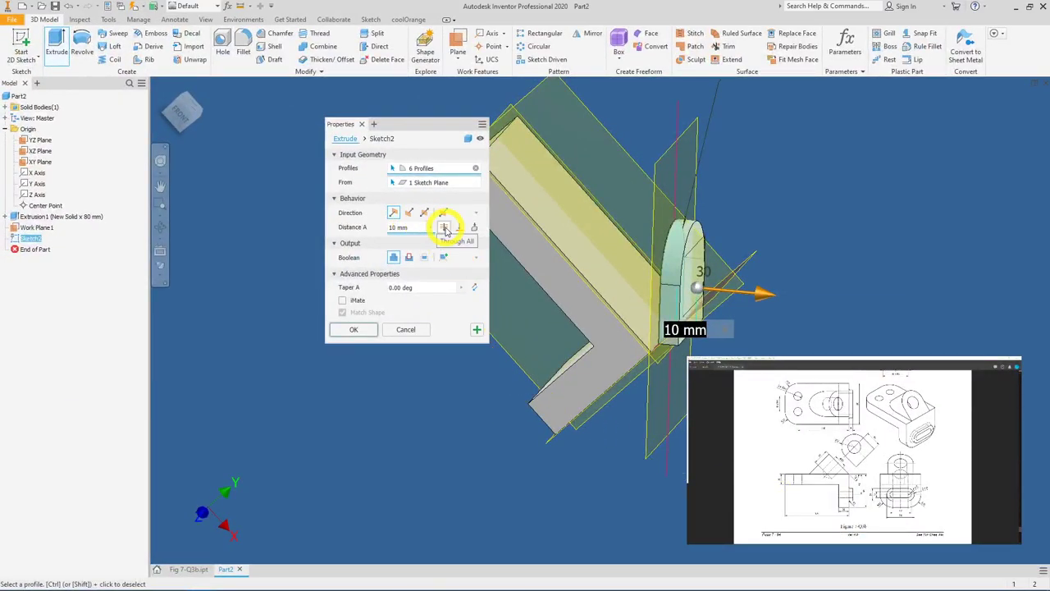
left_click(473, 228)
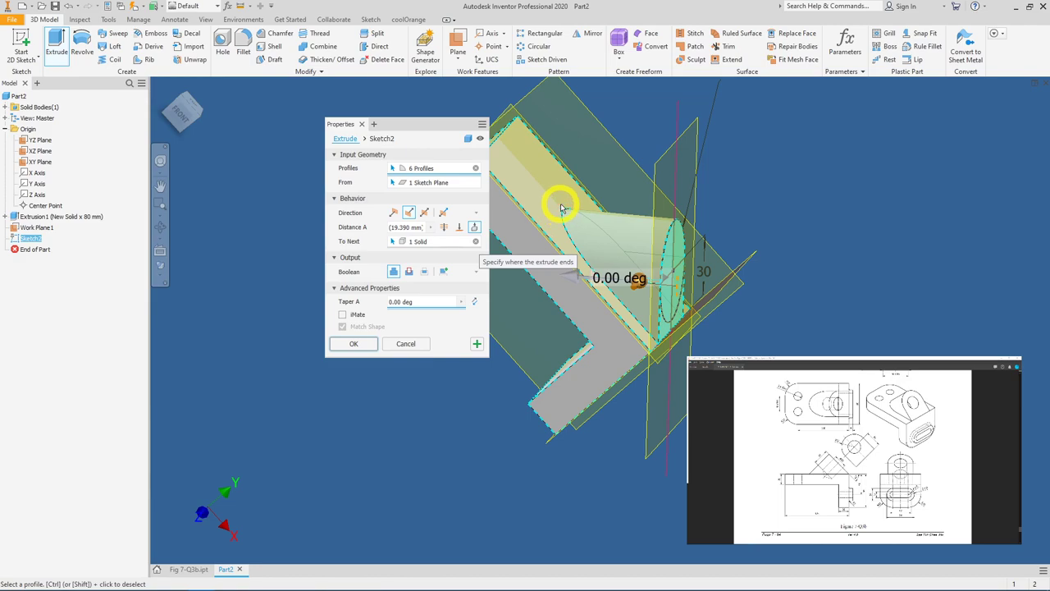
left_click(594, 277)
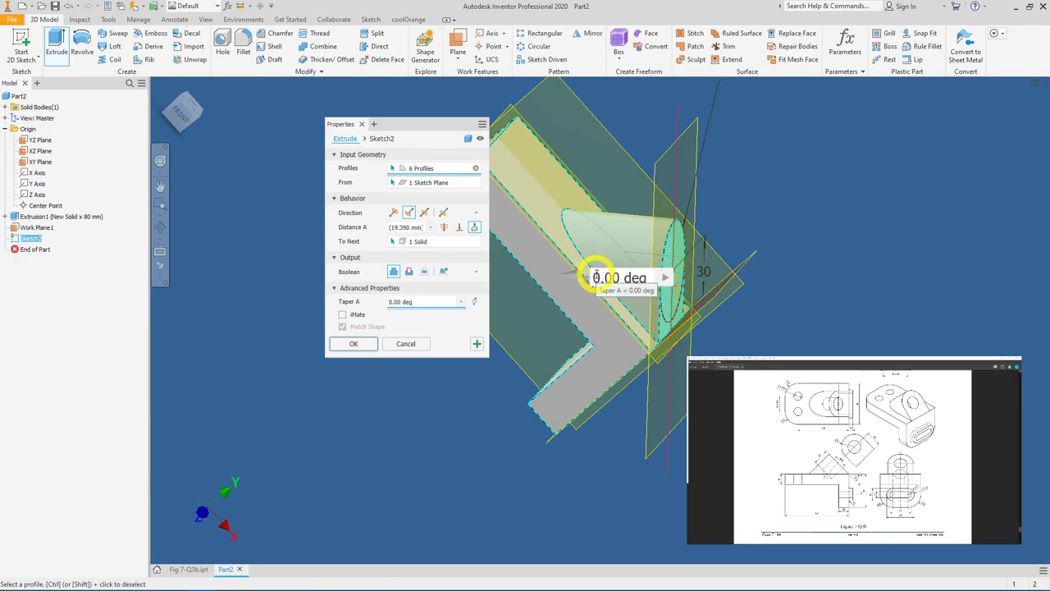
middle_click_drag(603, 279, 676, 288)
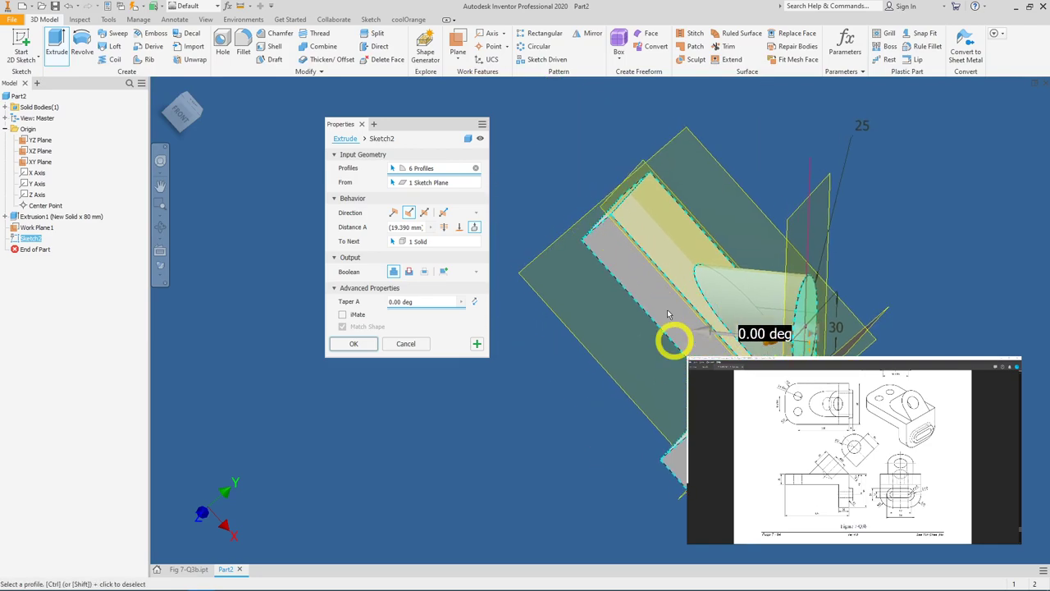
left_click(350, 345)
middle_click_drag(516, 387, 501, 314, "shift")
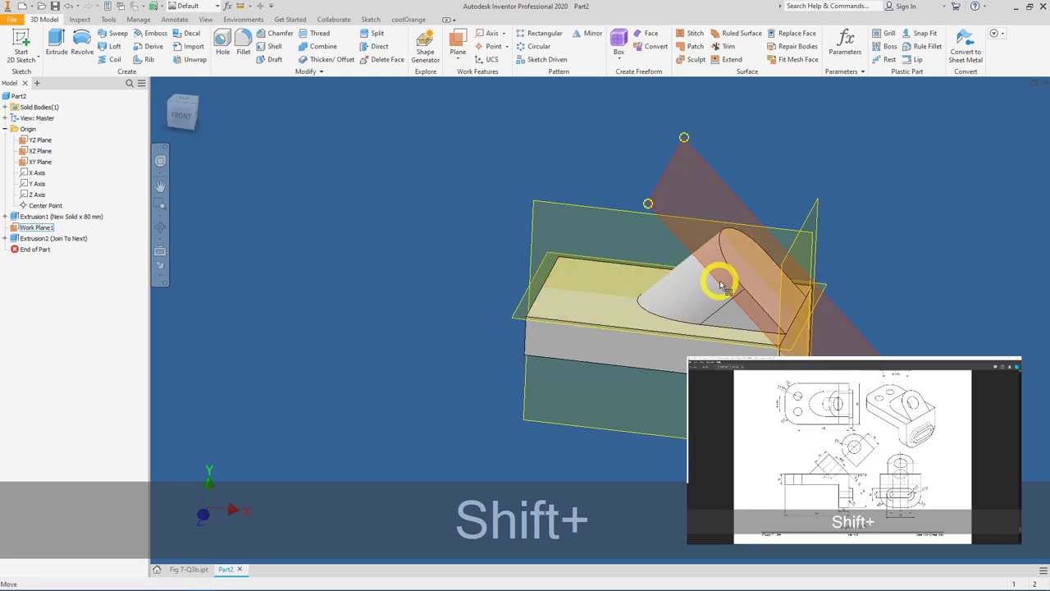
- Place a simple hole on the inclined face of the lug, concentric with the lug's rounded edge
left_click(762, 270)
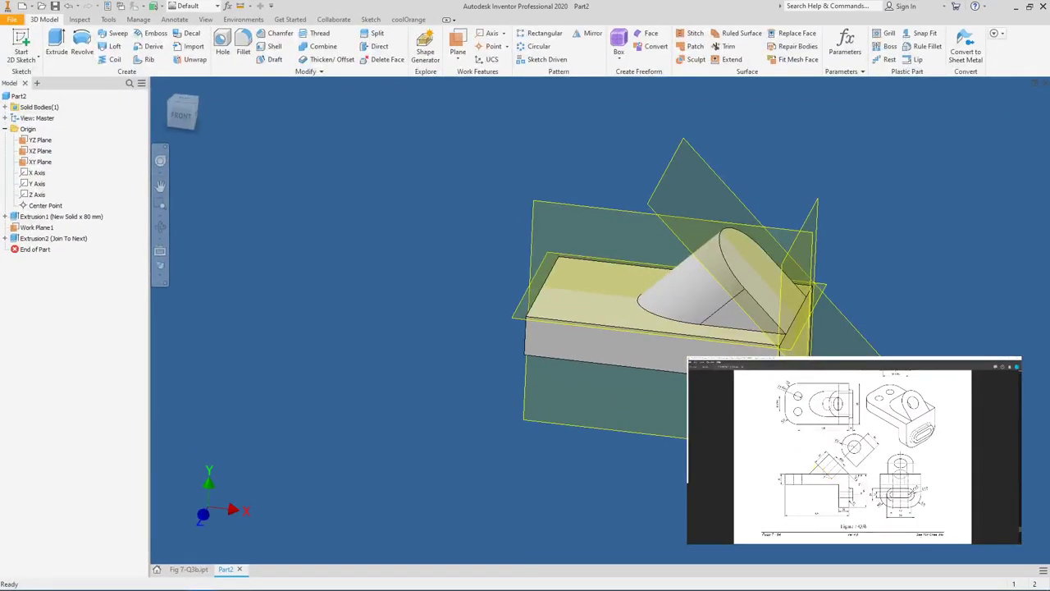
middle_click_drag(774, 236, 698, 298, "shift")
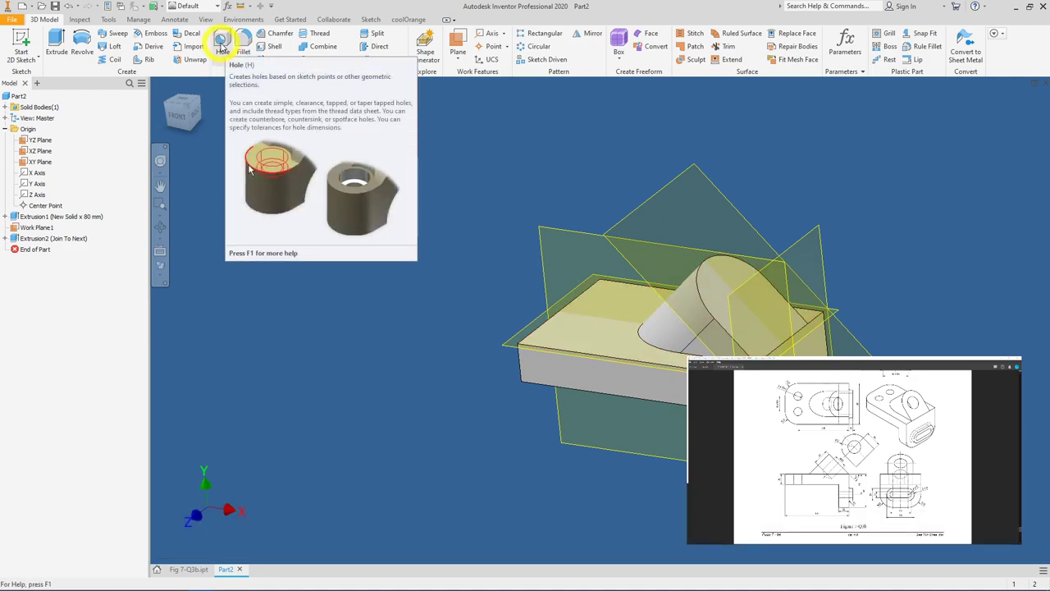
left_click(221, 46)
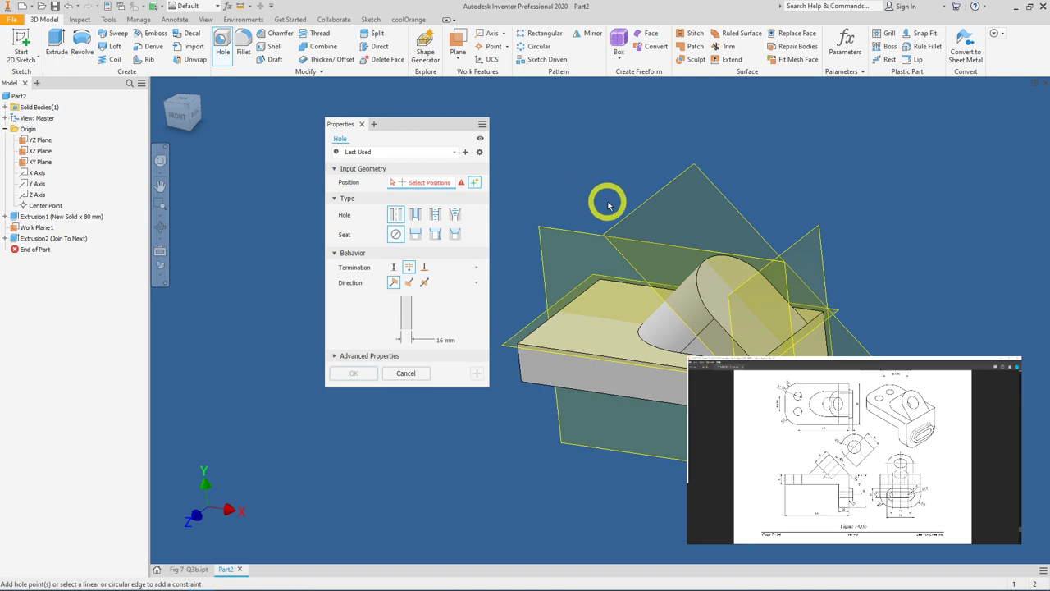
left_click(727, 277)
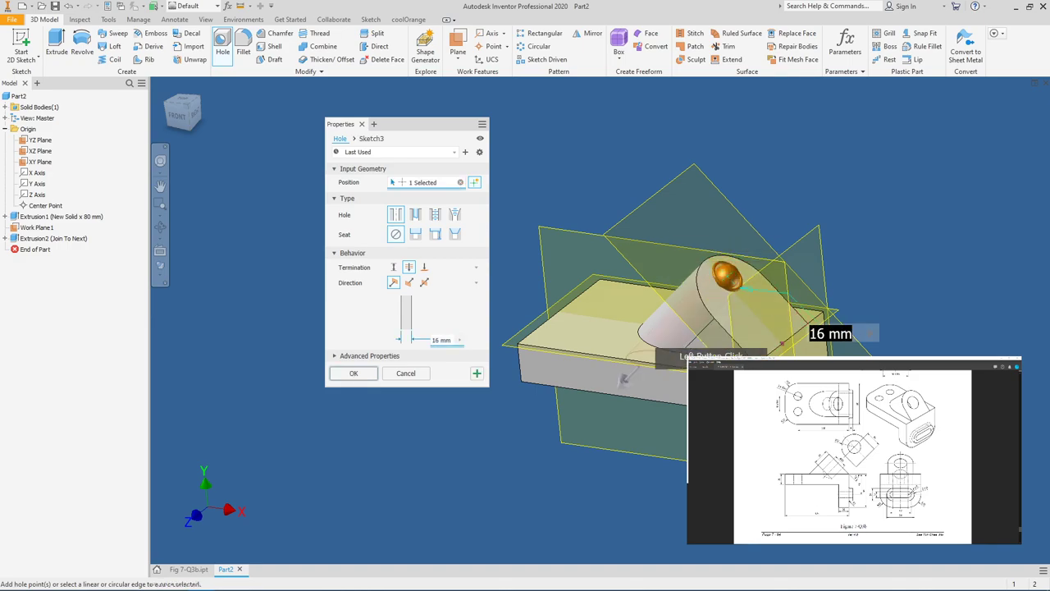
left_click(691, 305)
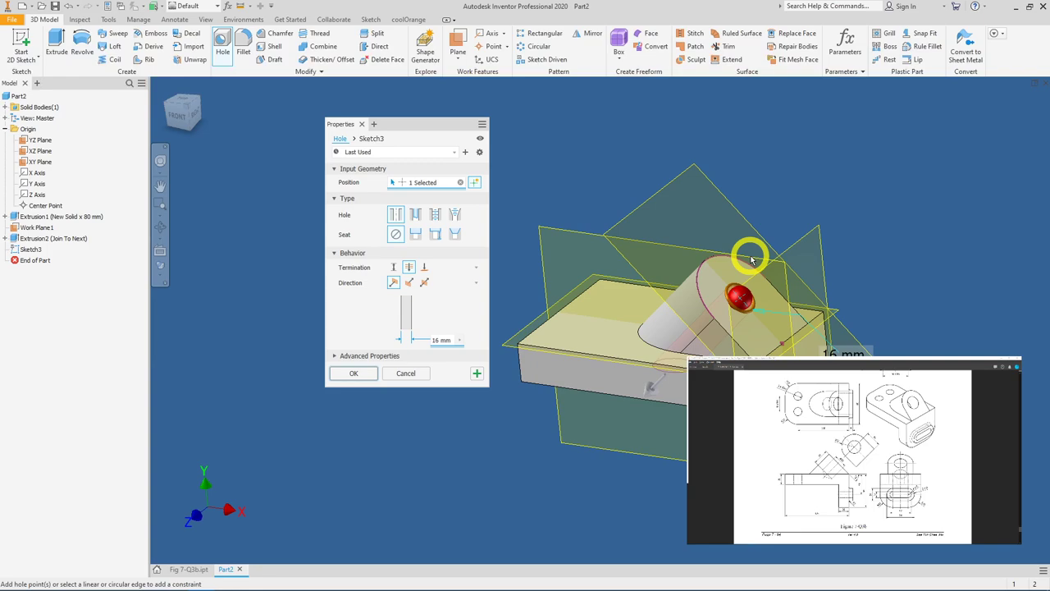
- Set the lug hole's diameter to 25 mm and its termination to a distance of 30 mm
left_click(442, 341)
double_click(459, 403)
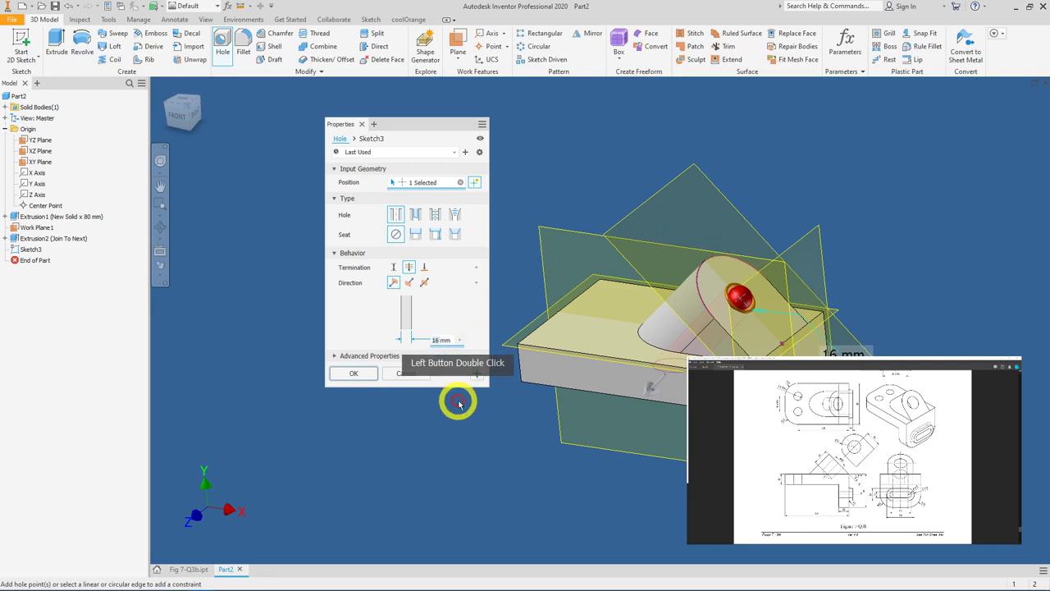
type("25")
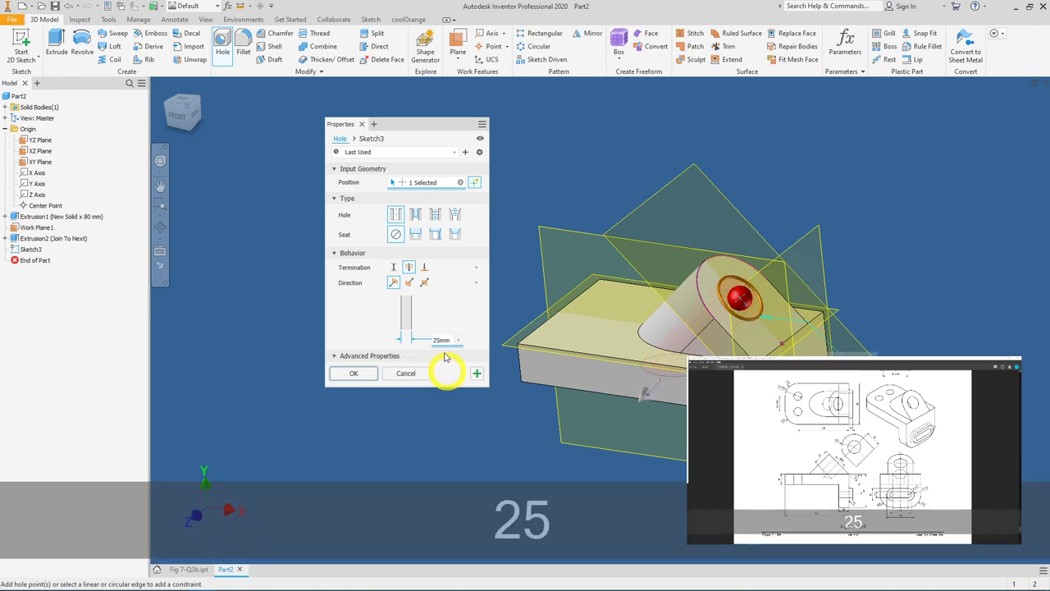
left_click(393, 270)
left_click(442, 330)
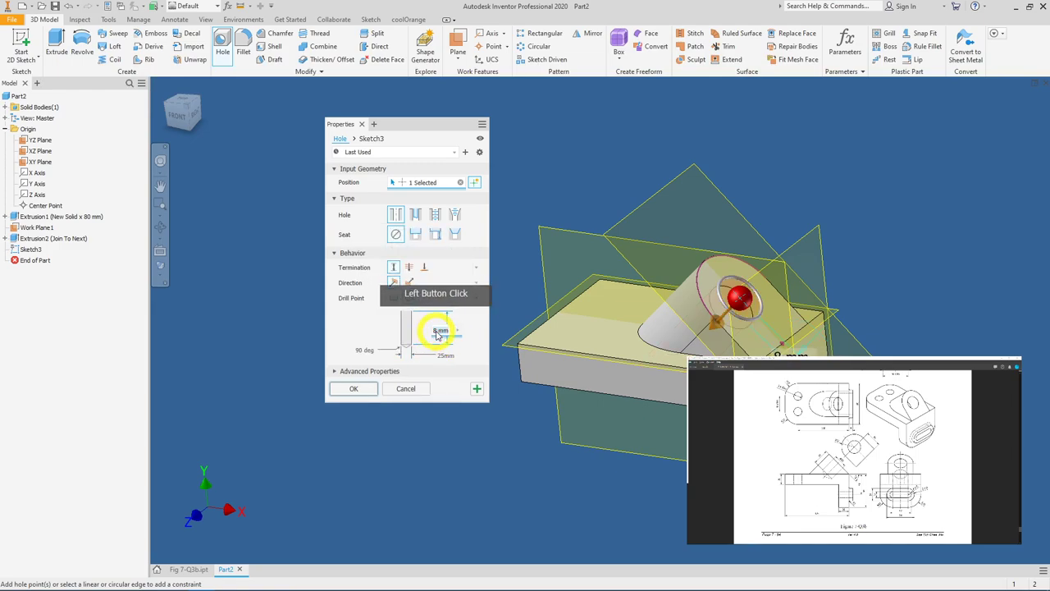
type("30")
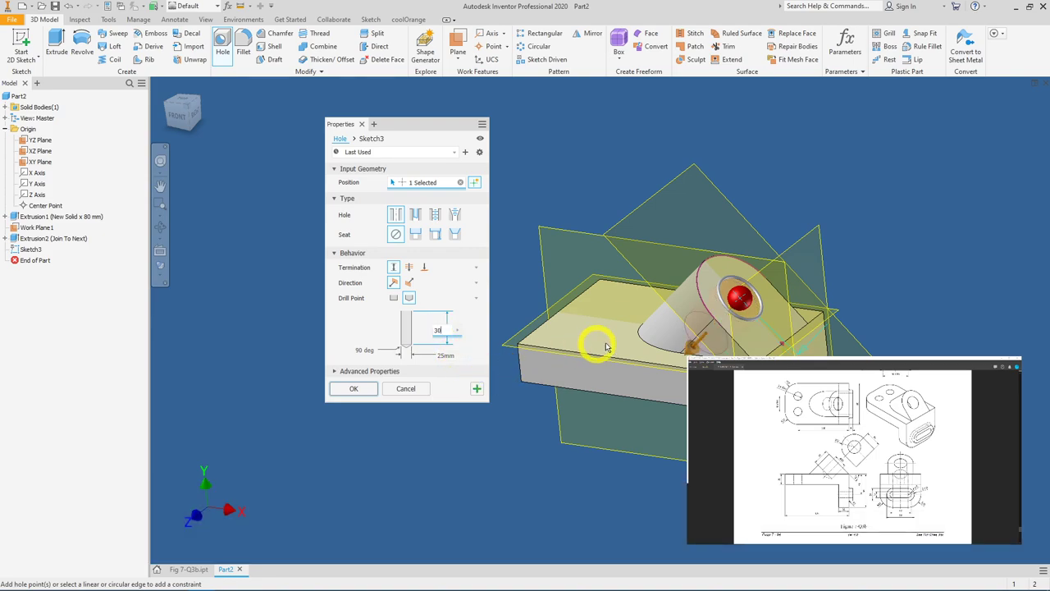
- Set the hole's drill point angle to 118 degrees and create the hole
middle_click_drag(598, 342, 441, 212, "shift")
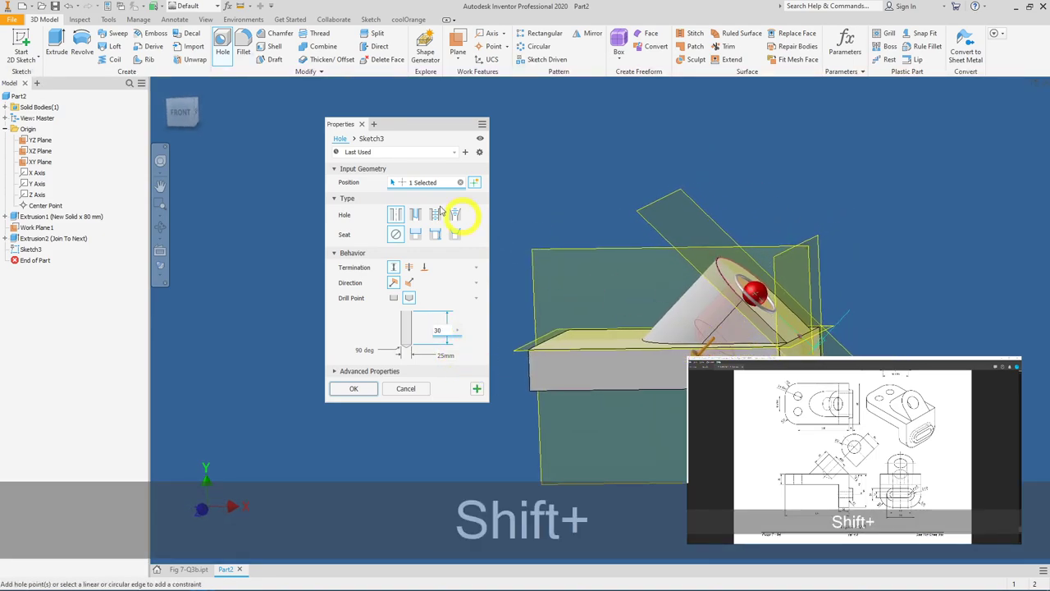
left_click(186, 112)
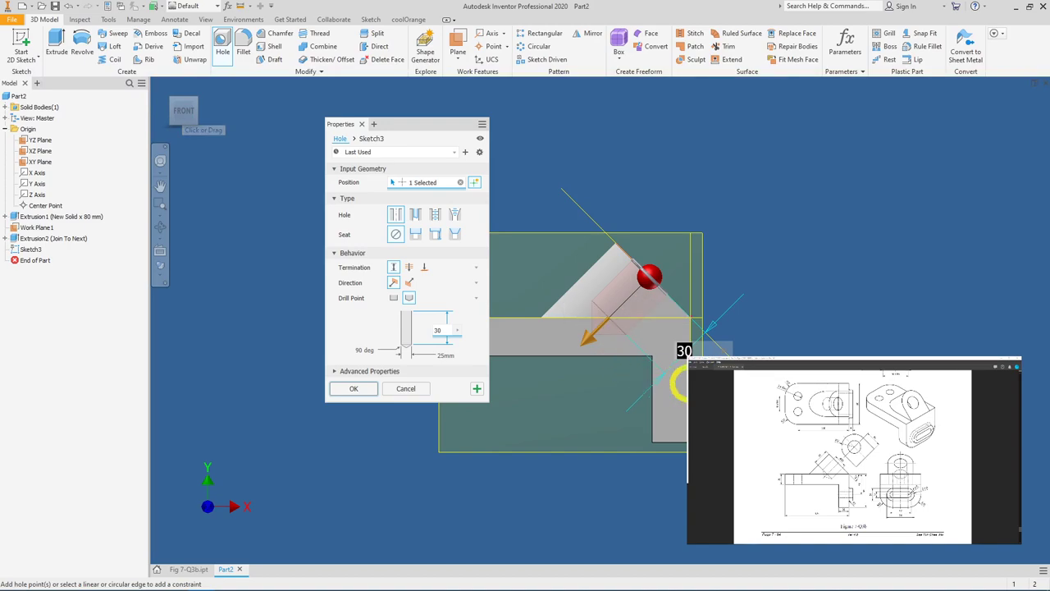
scroll(684, 324, "down", 4)
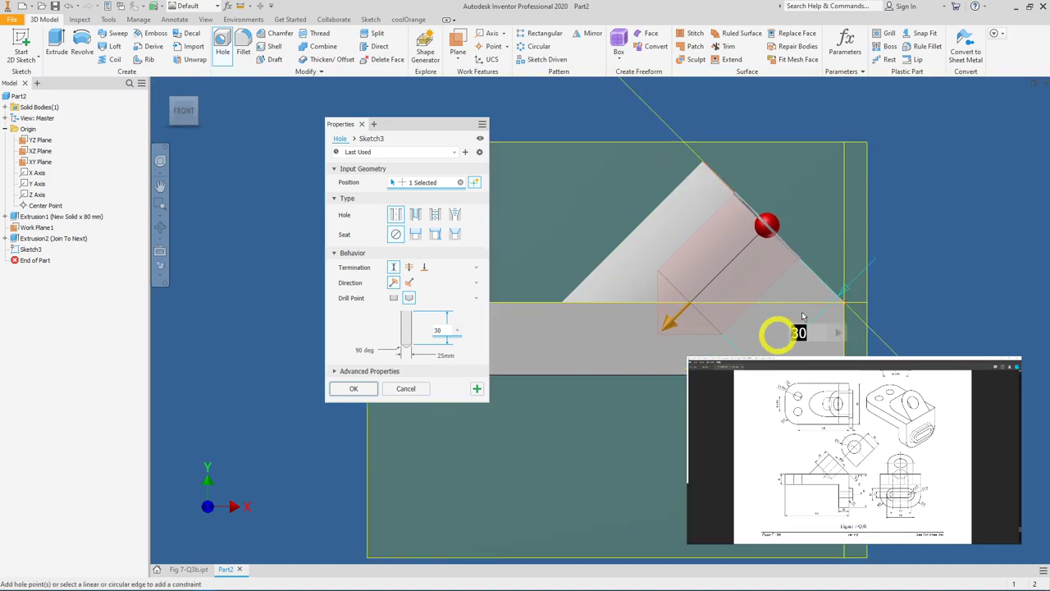
left_click(359, 349)
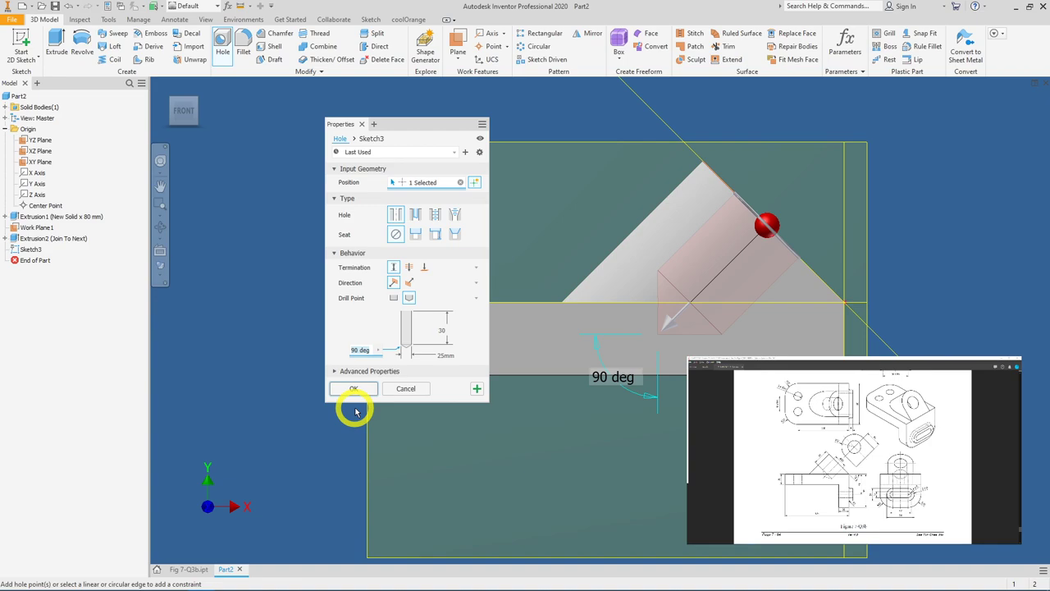
type("118")
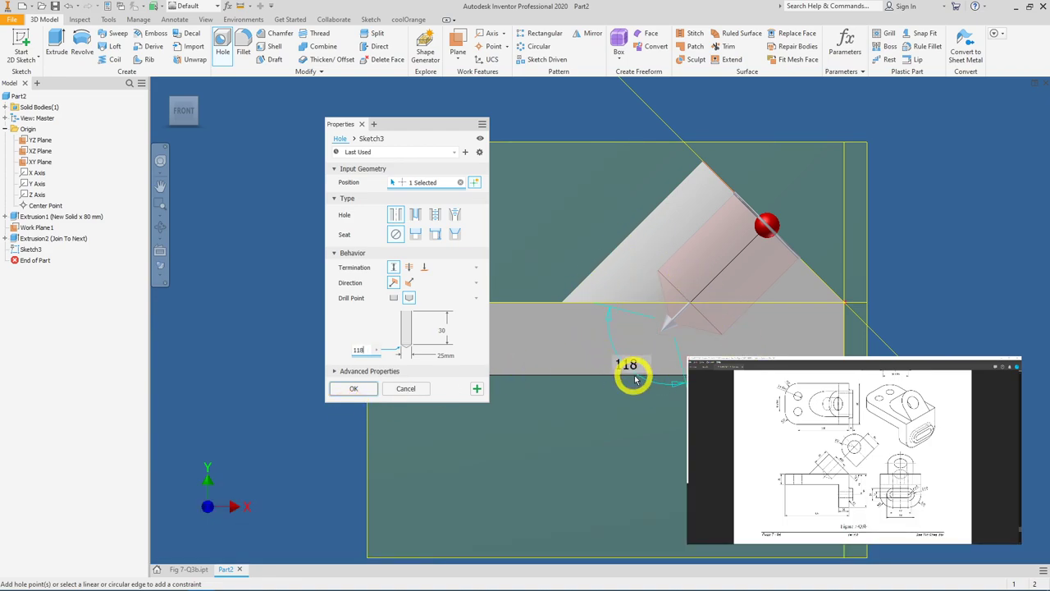
left_click(353, 390)
- Set up a constant 25 mm radius fillet on the vertical leg's two lower corner edges and the horizontal plate's two end corner edges
middle_click_drag(569, 368, 615, 379, "shift")
middle_click_drag(774, 272, 742, 351, "shift")
left_click(792, 286)
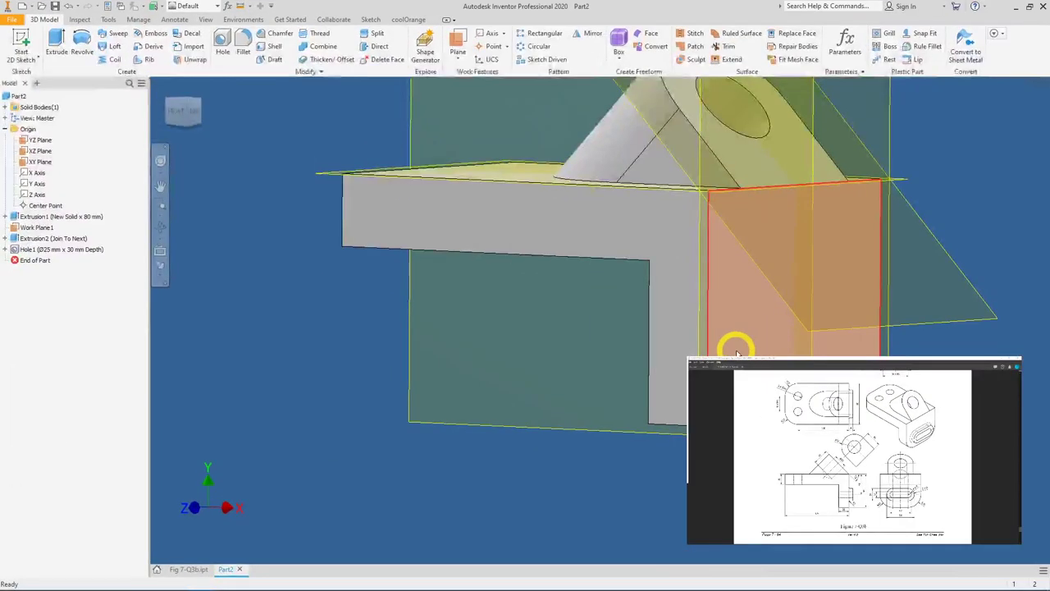
middle_click_drag(733, 342, 575, 298, "shift")
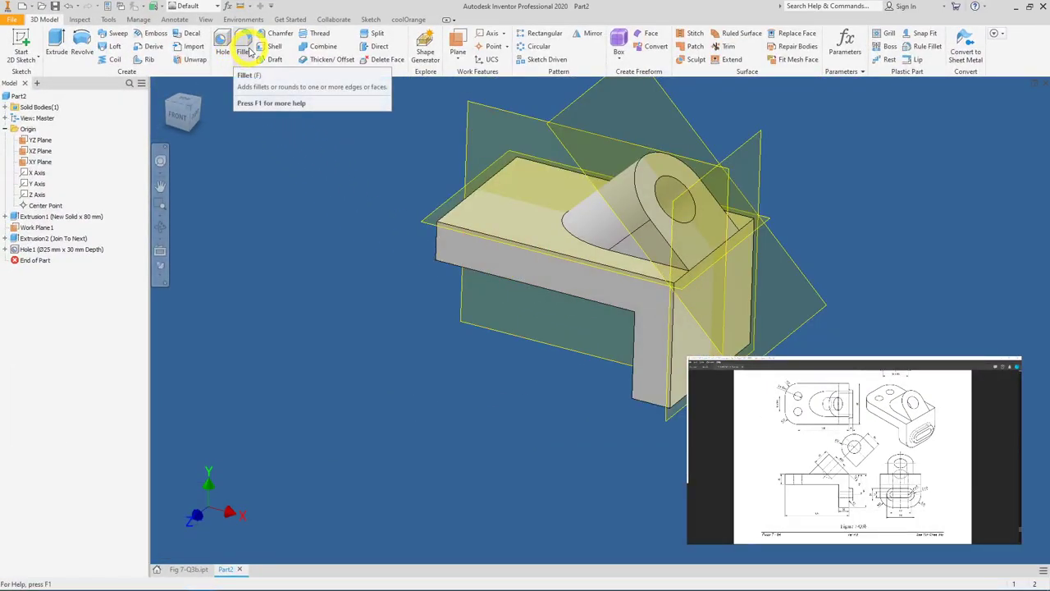
left_click(249, 51)
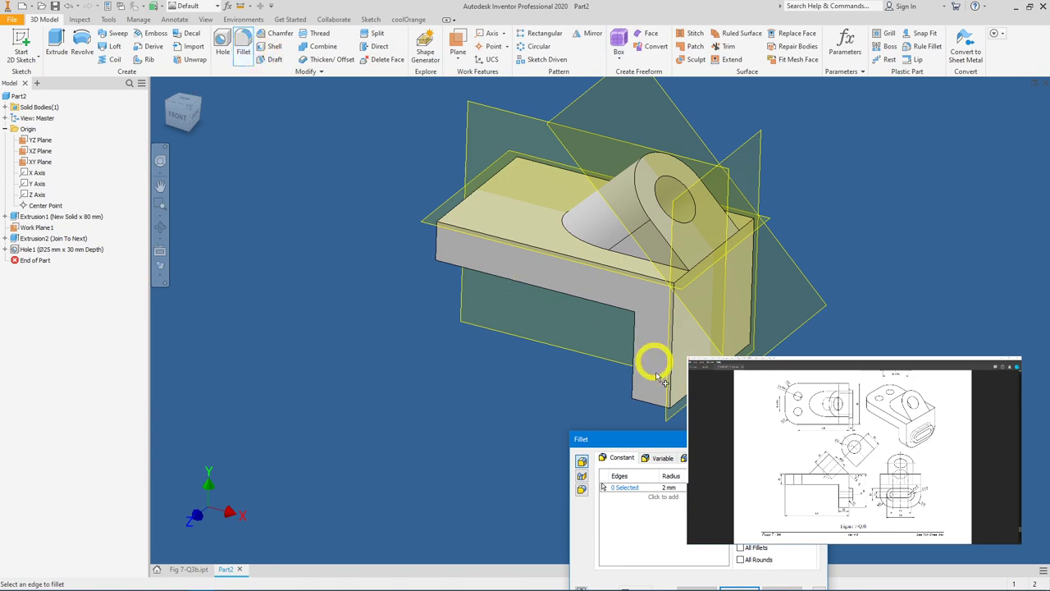
left_click_drag(660, 441, 319, 316)
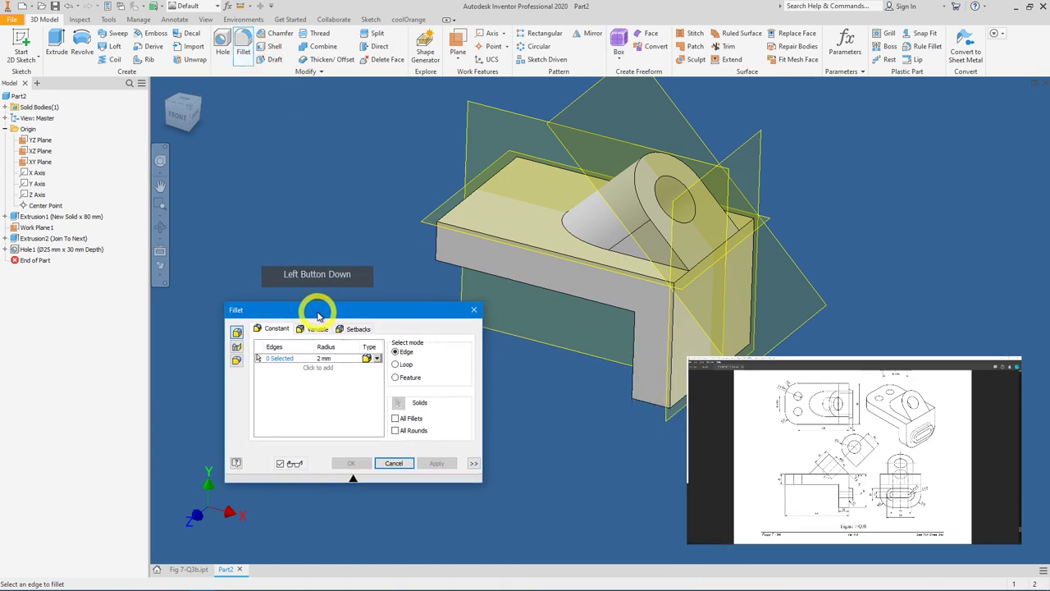
left_click(325, 357)
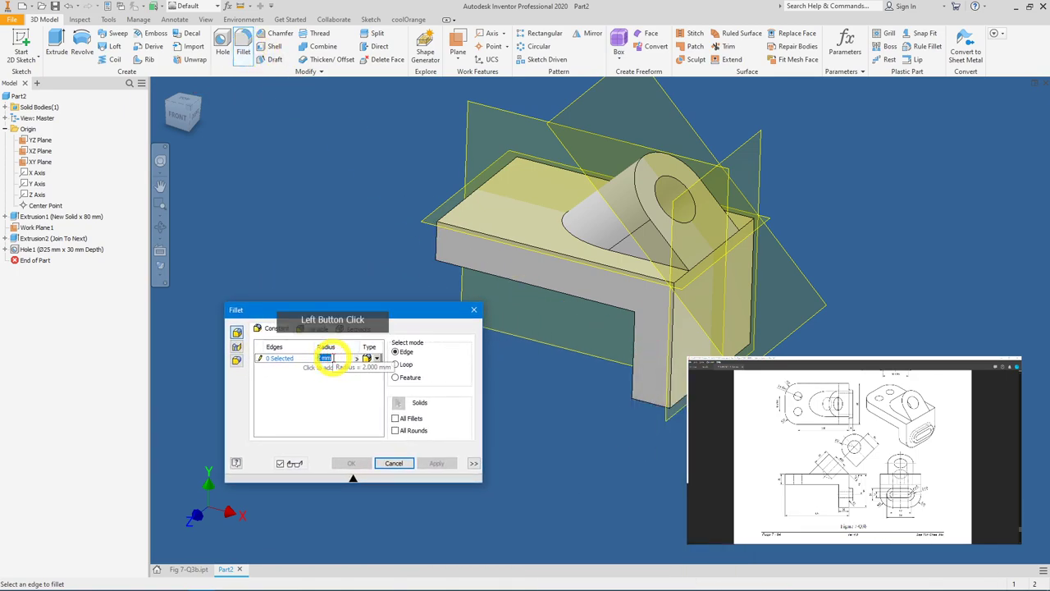
type("25")
key("Return")
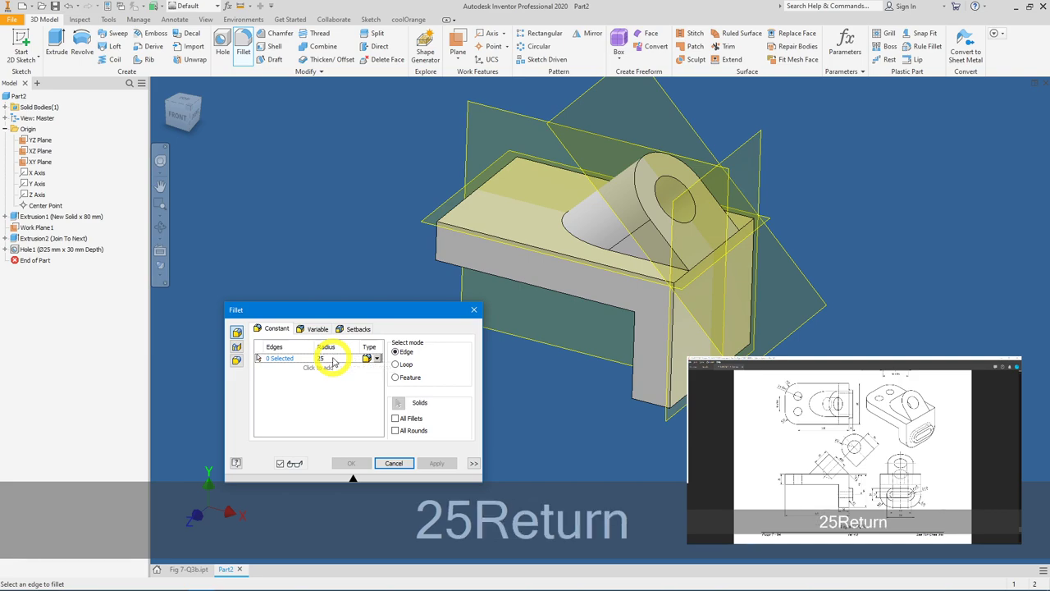
left_click(660, 405)
left_click(736, 340)
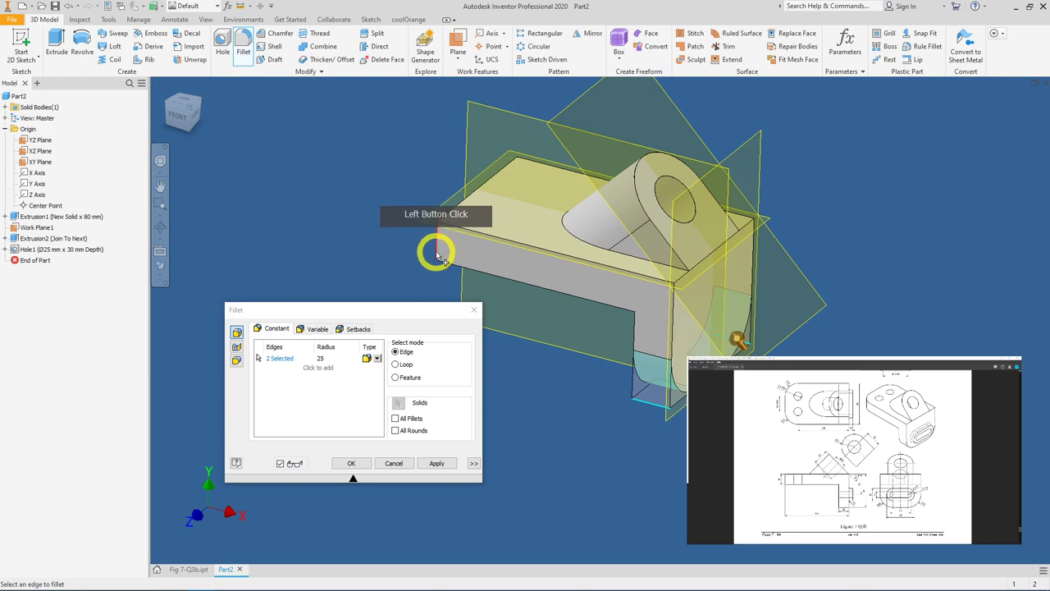
left_click(506, 171)
left_click(548, 387)
left_click(633, 325)
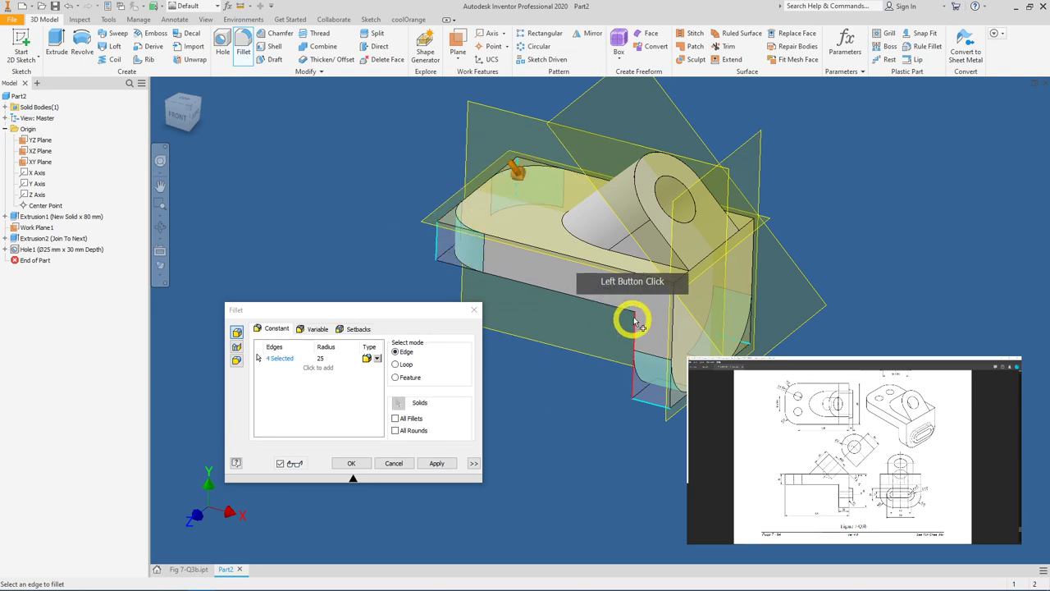
left_click(603, 391)
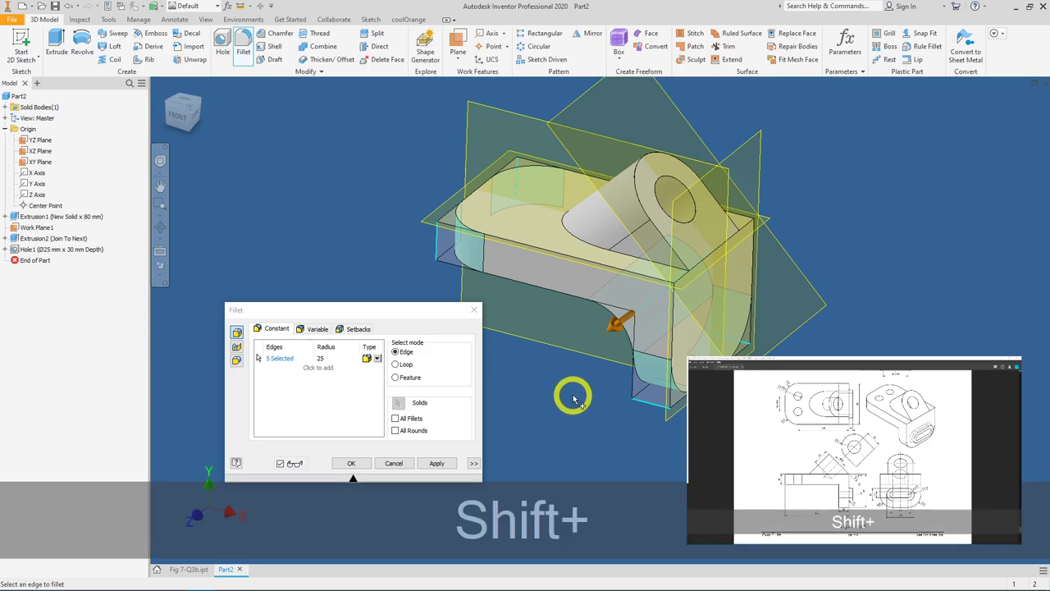
left_click(645, 306, "shift")
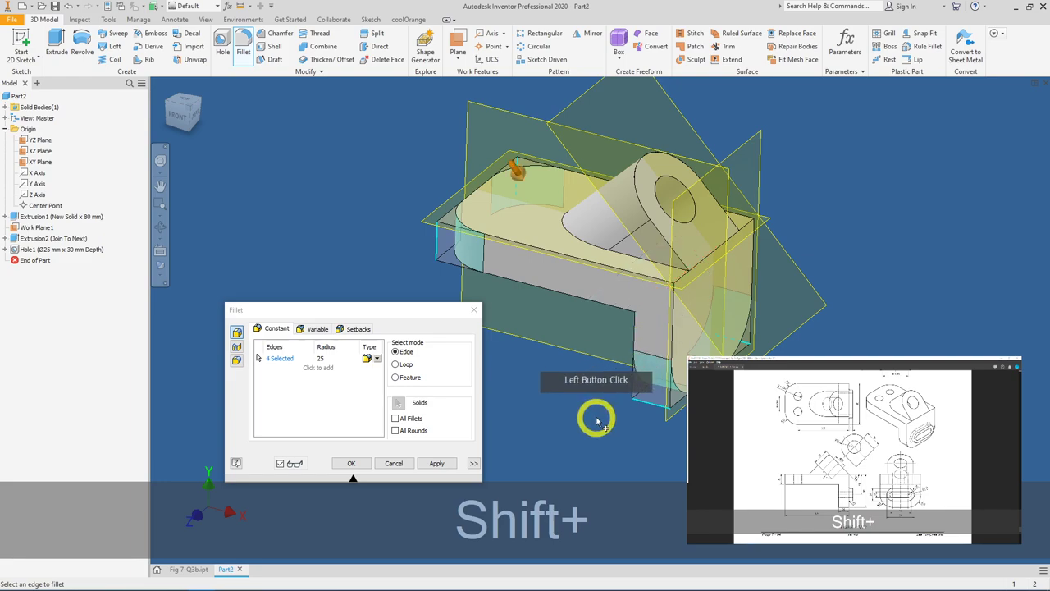
- Check the selected corner edges from below and create the fillet
middle_click_drag(621, 402, 705, 353, "shift")
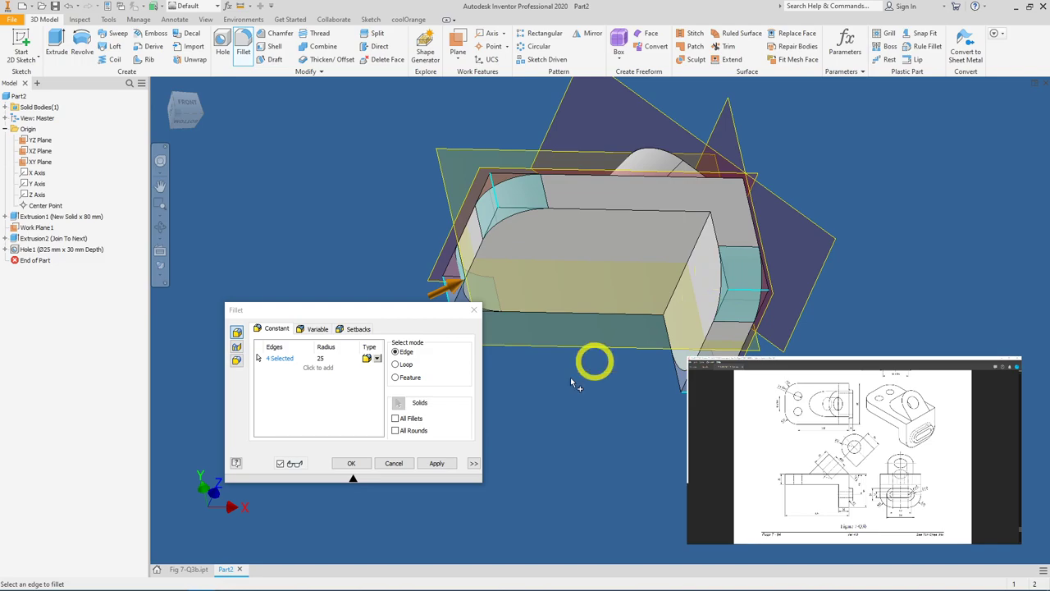
left_click(352, 463)
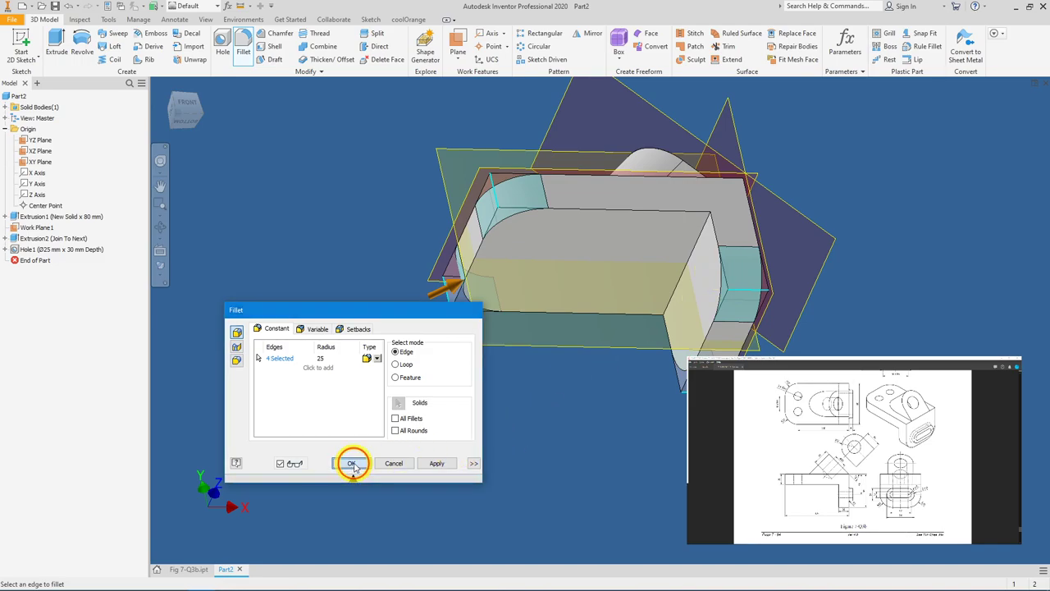
- Create a sketch on the outer face of the vertical leg and project its two lower rounded corner arcs
middle_click_drag(668, 323, 579, 350, "shift")
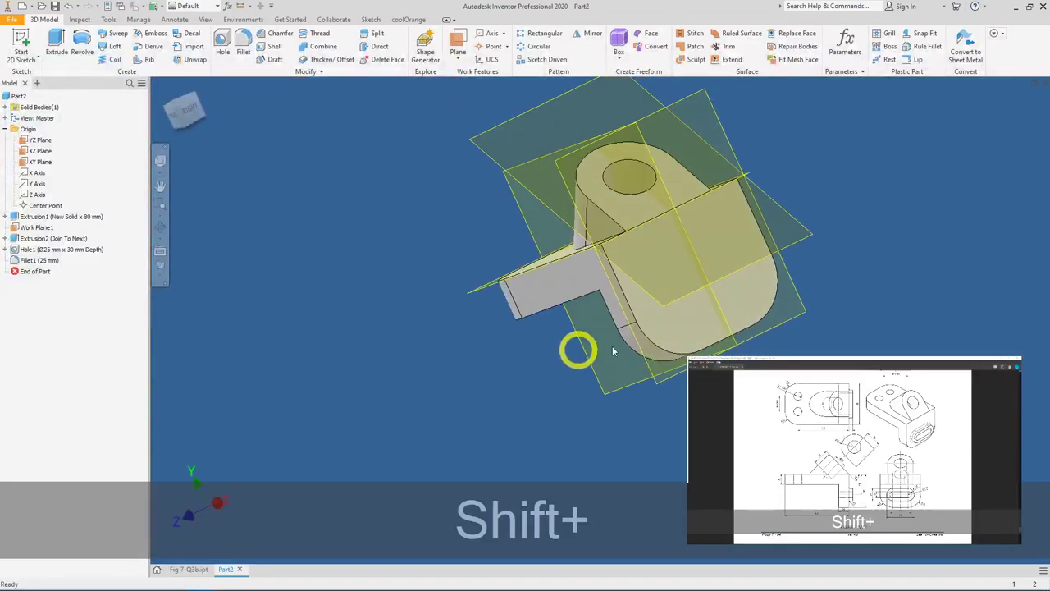
left_click(696, 326)
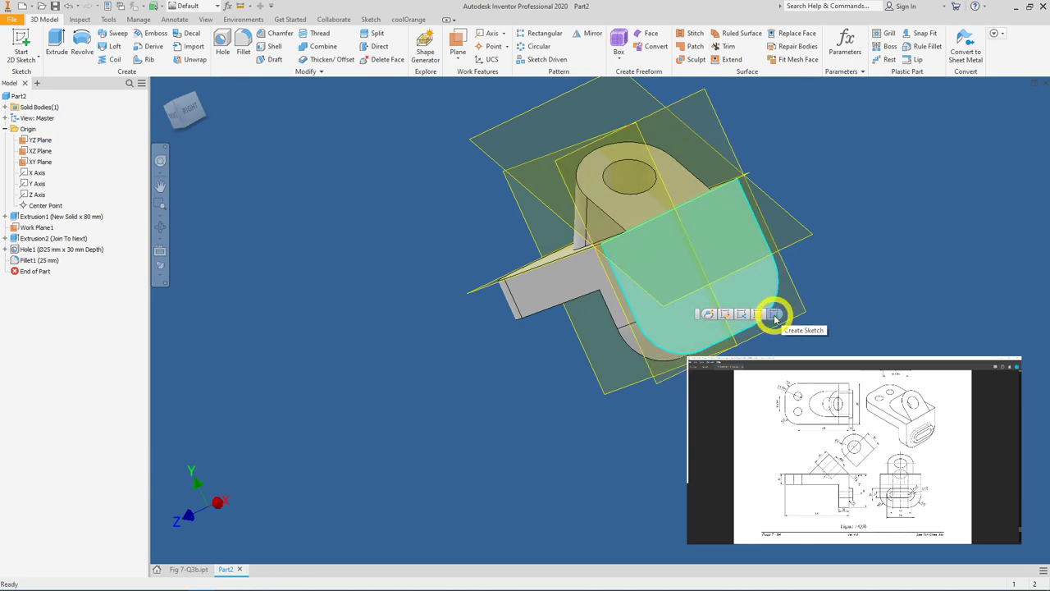
left_click(775, 316)
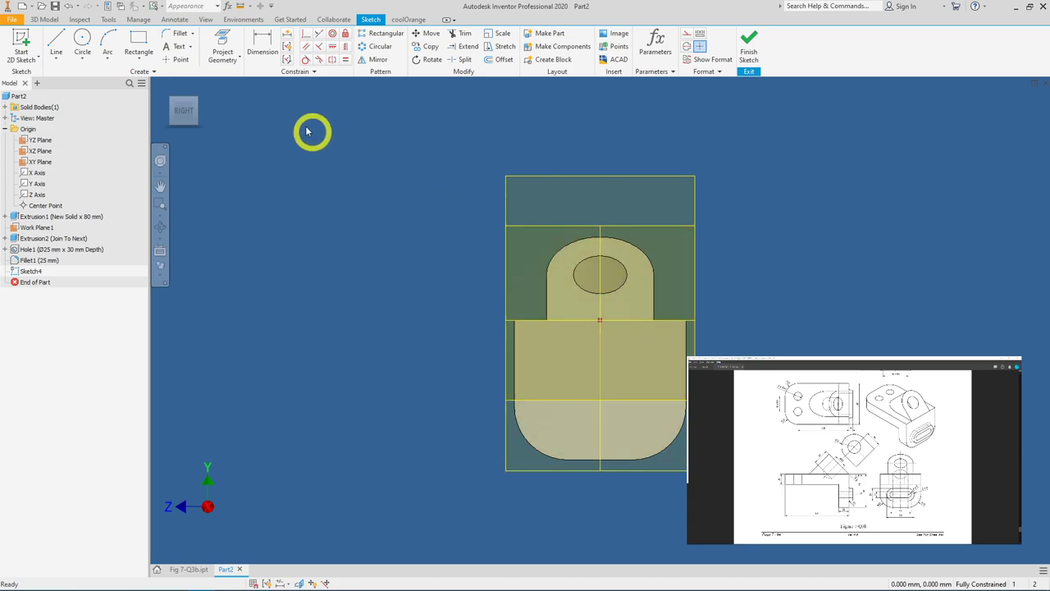
left_click(232, 41)
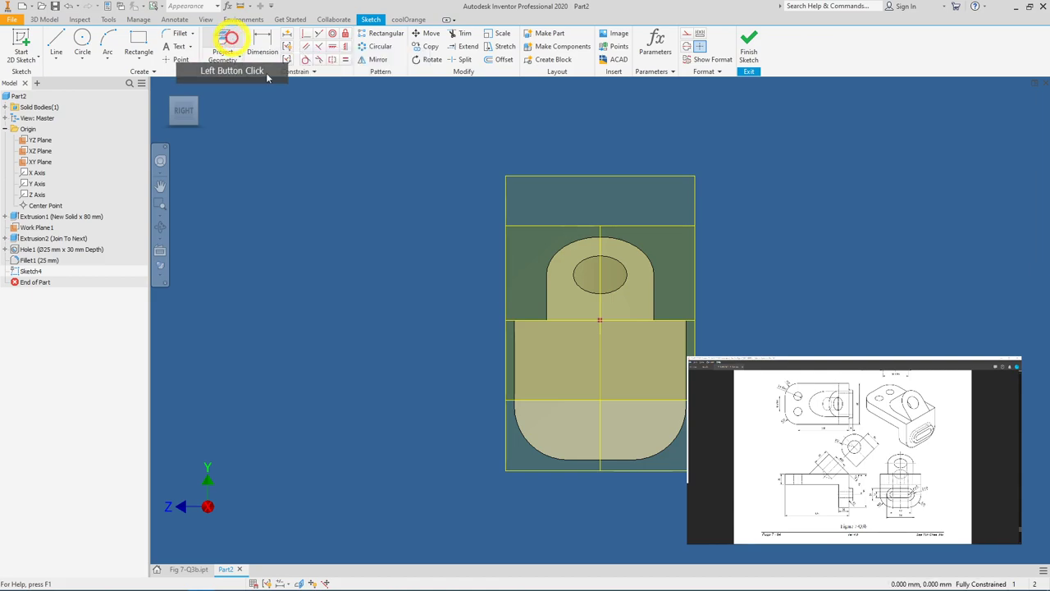
left_click(547, 458)
left_click(660, 457)
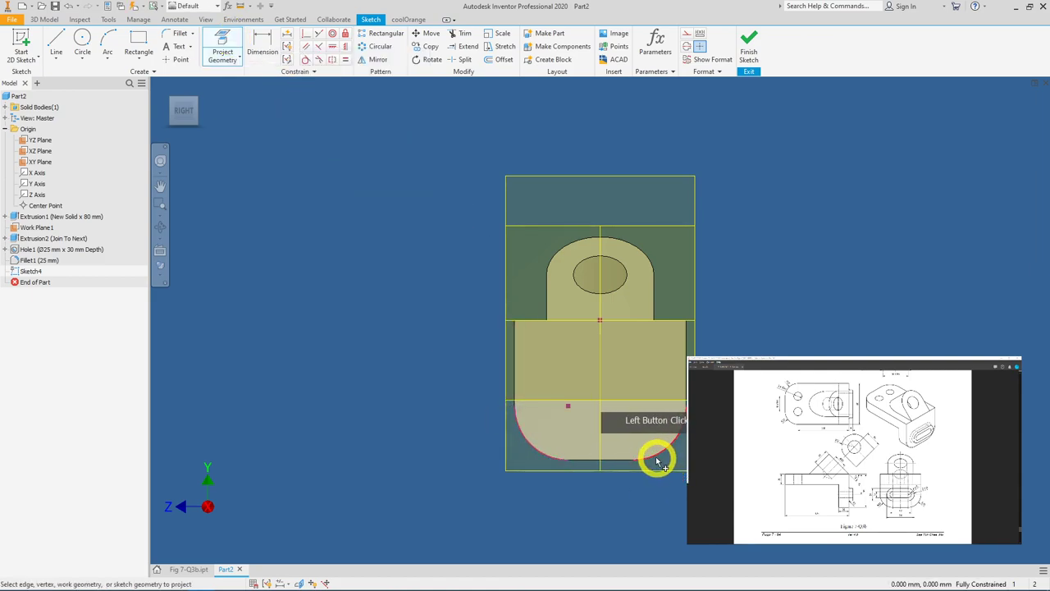
left_click(640, 517)
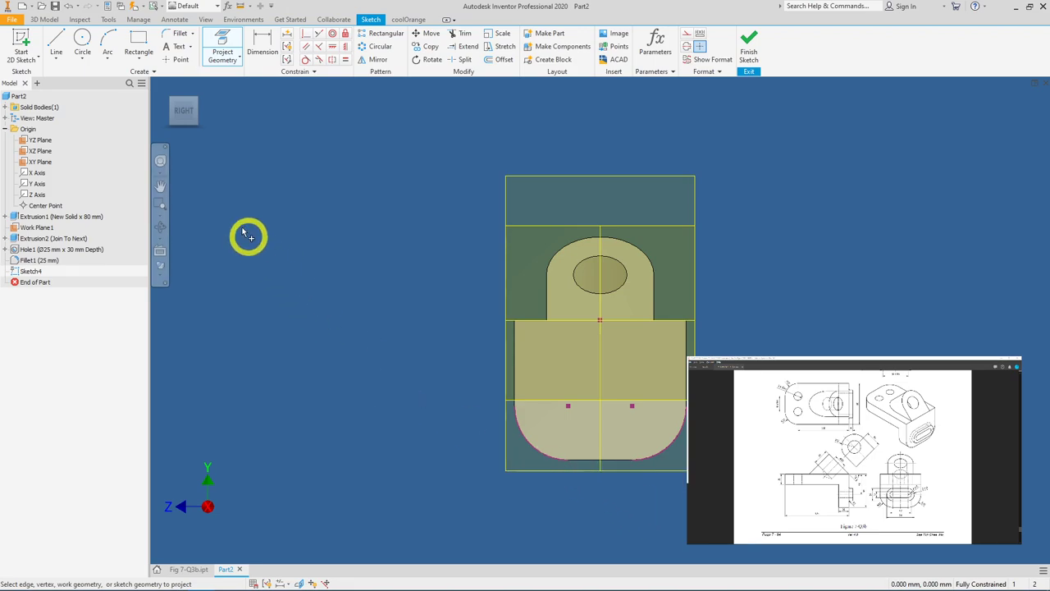
- Sketch a center-to-center slot between the centers of the two projected corner arcs, about 25 mm wide
left_click(137, 59)
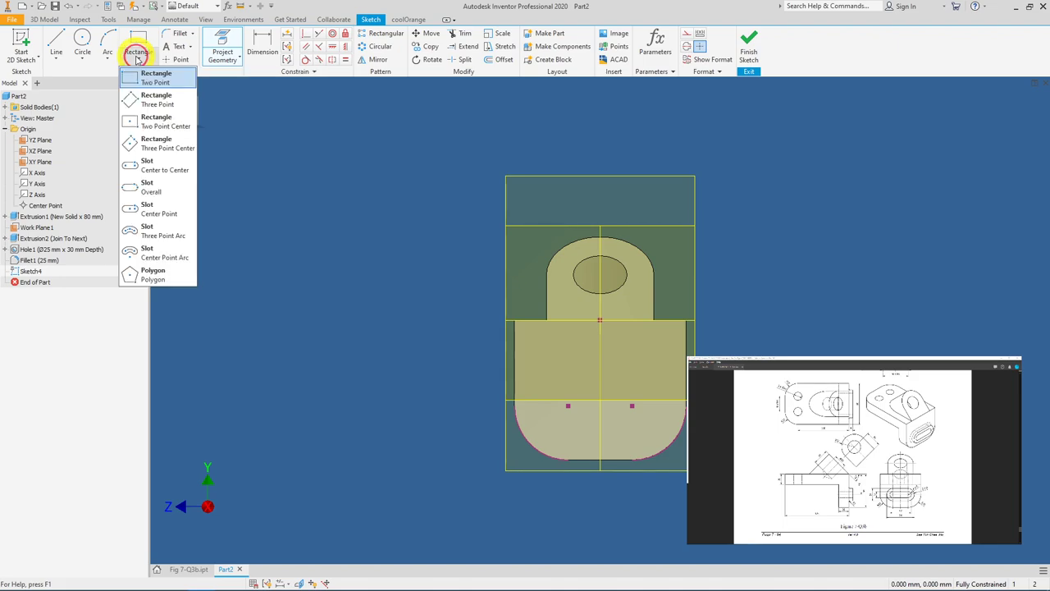
left_click(156, 171)
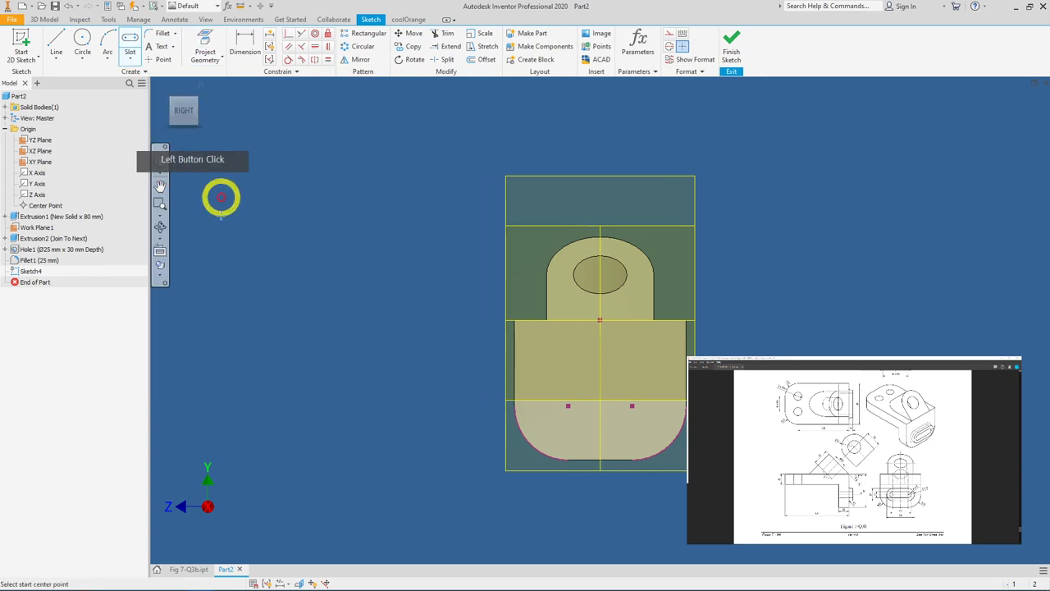
left_click(569, 405)
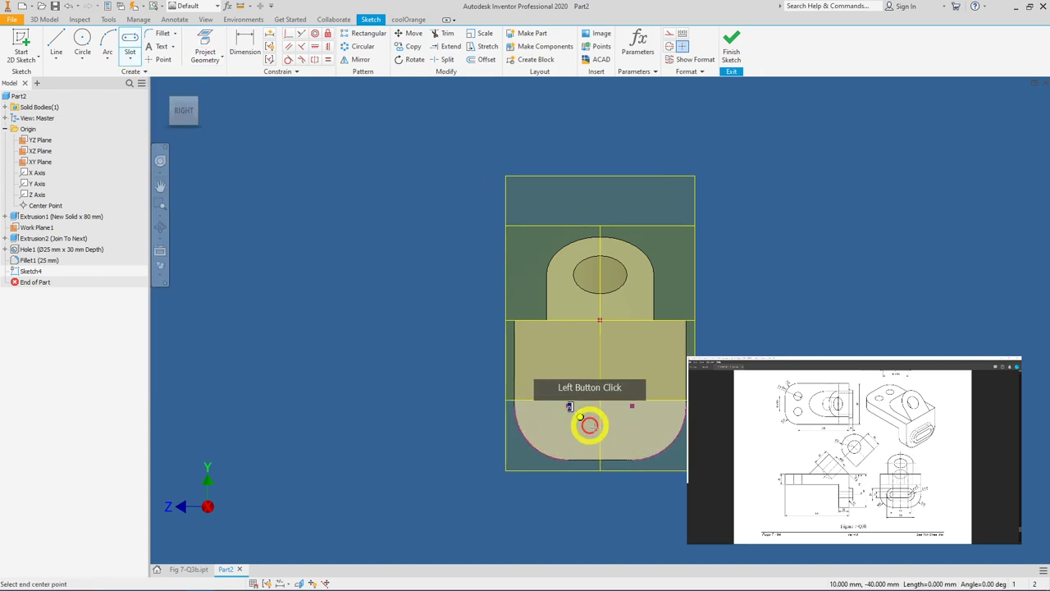
left_click(632, 407)
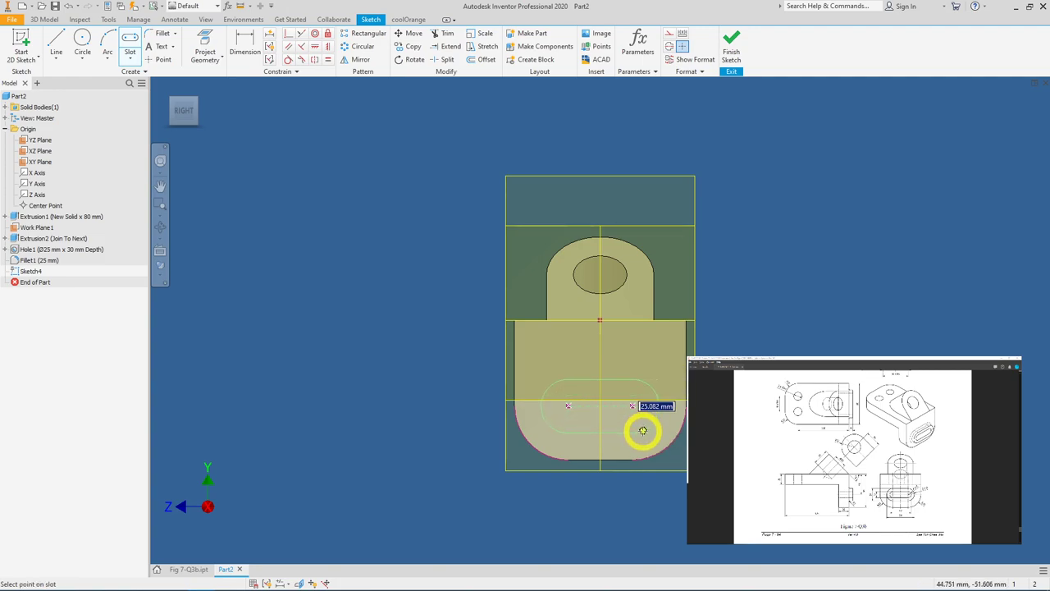
left_click(642, 430)
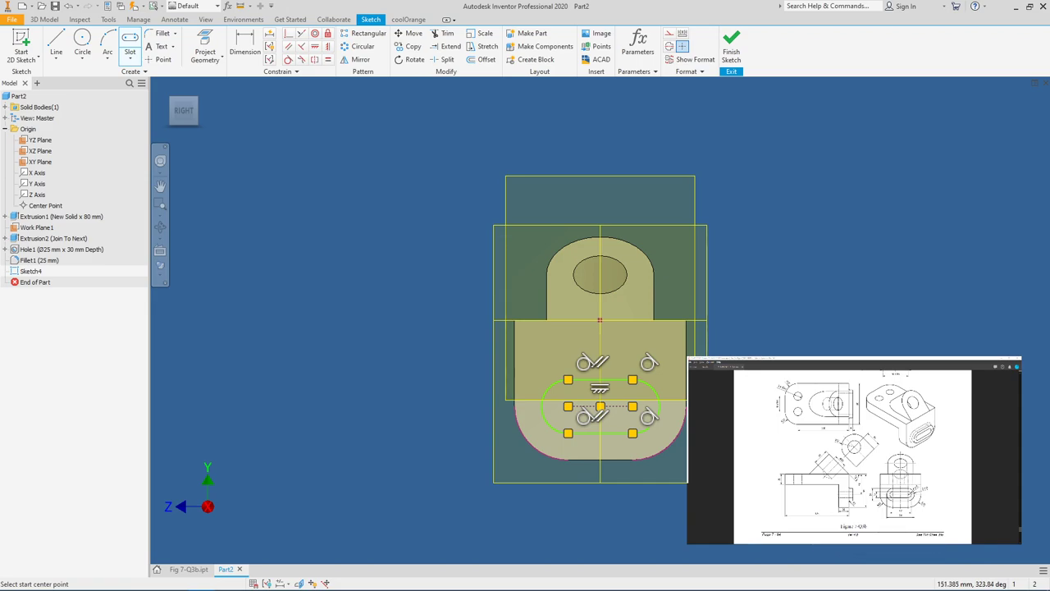
- Dimension the slot's width between its two straight edges as 24 mm
left_click(245, 46)
left_click(602, 392)
left_click(625, 381)
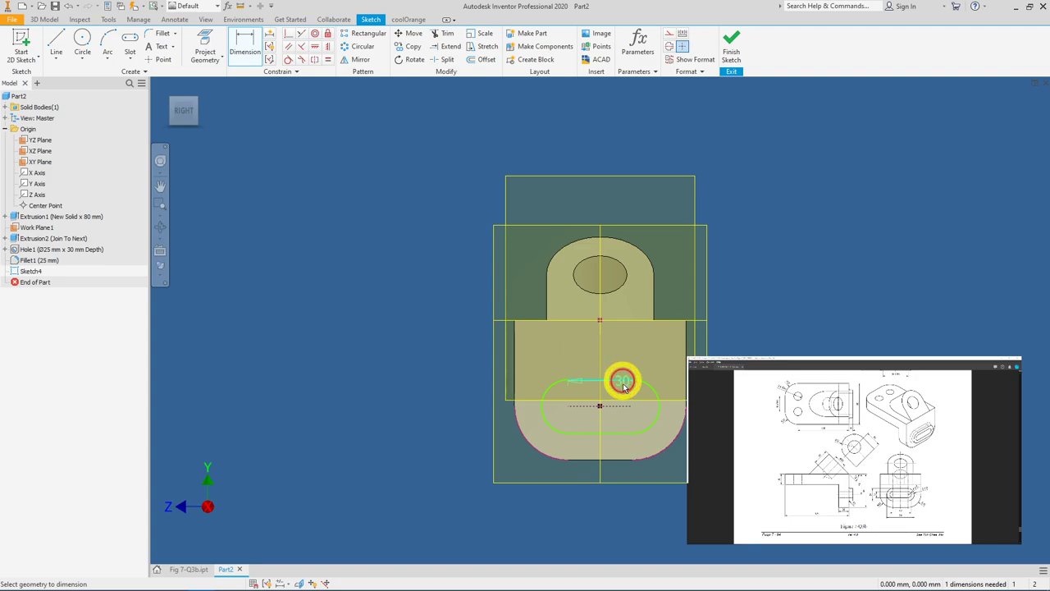
left_click(621, 432)
key("Escape")
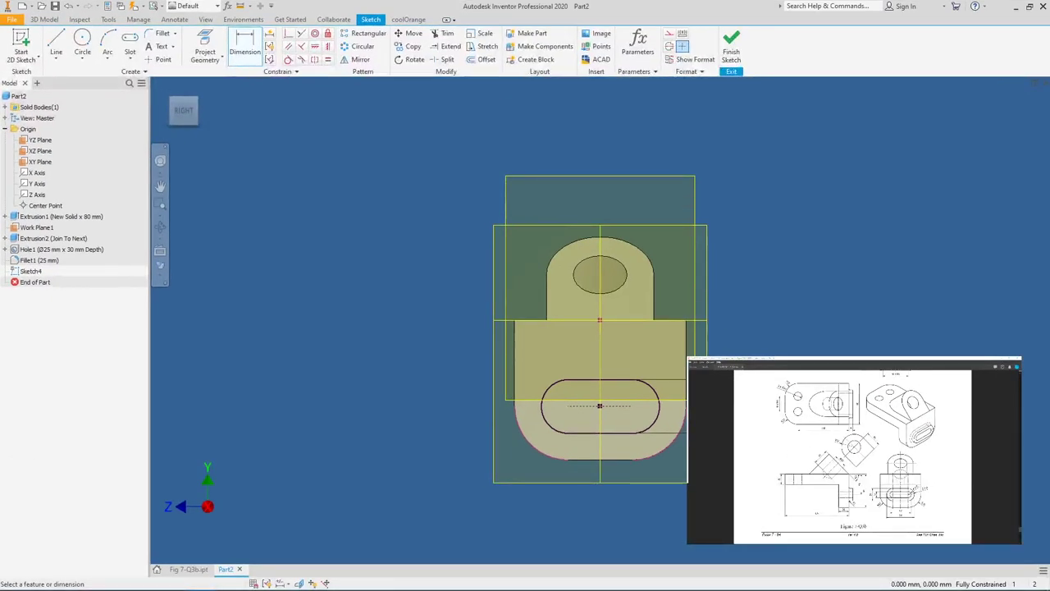
type("24")
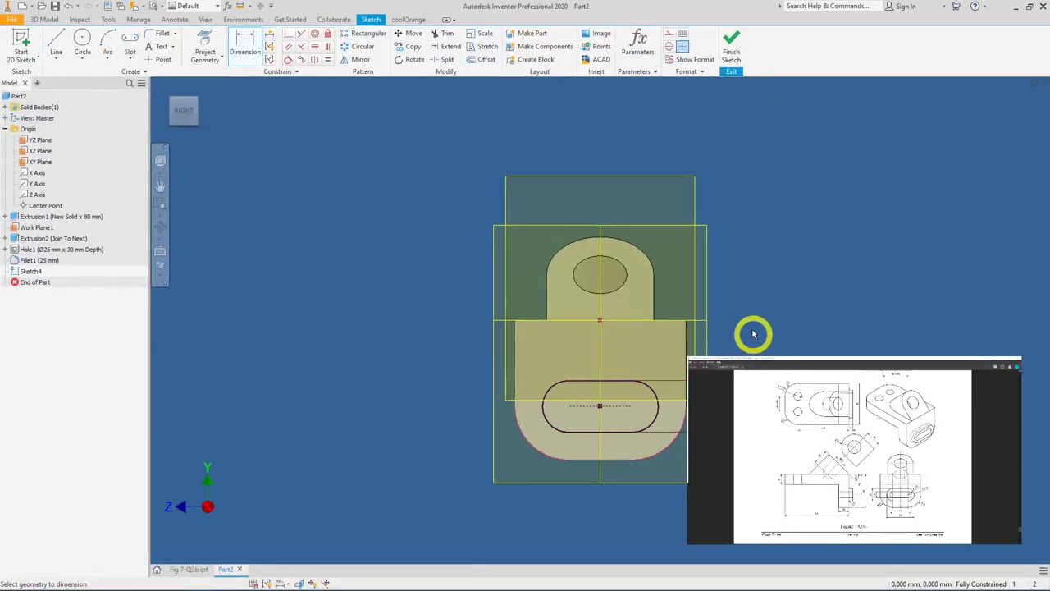
- Finish the sketch and extrude the slot profile 8 mm outward from the vertical leg, joined to the body
left_click(730, 56)
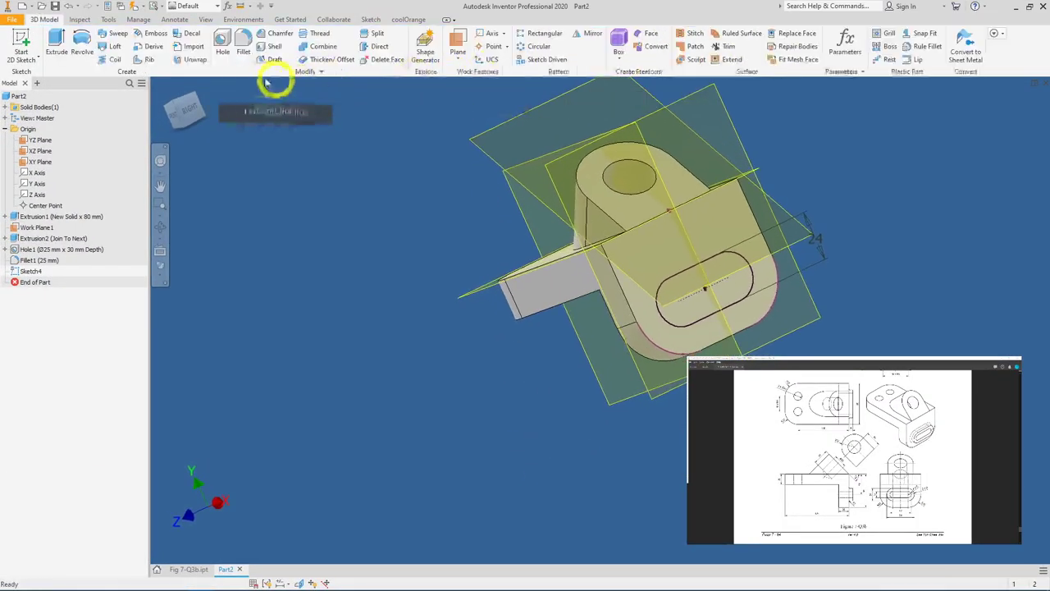
left_click(59, 47)
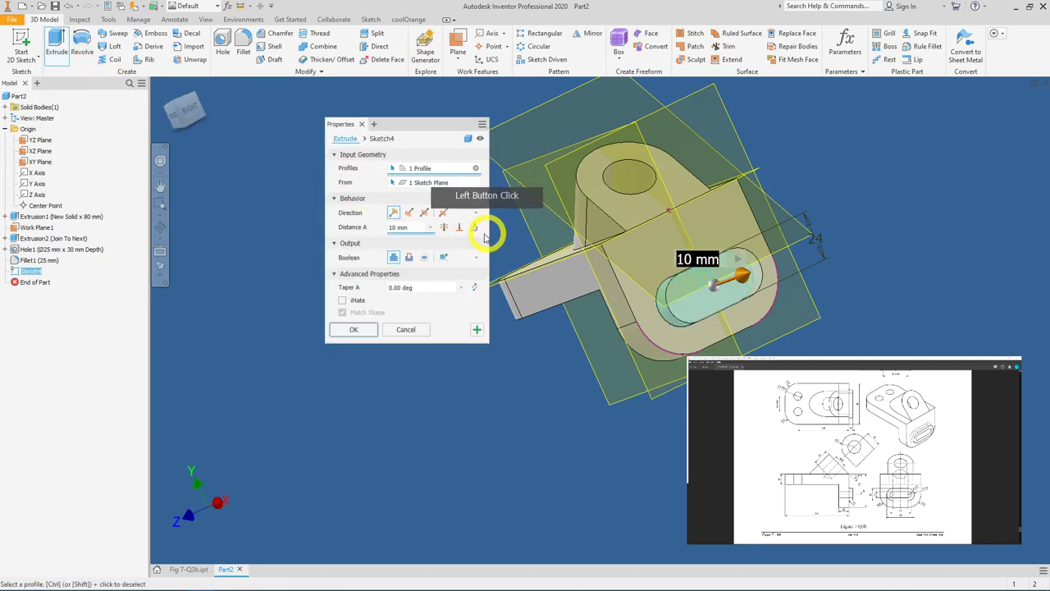
type("8")
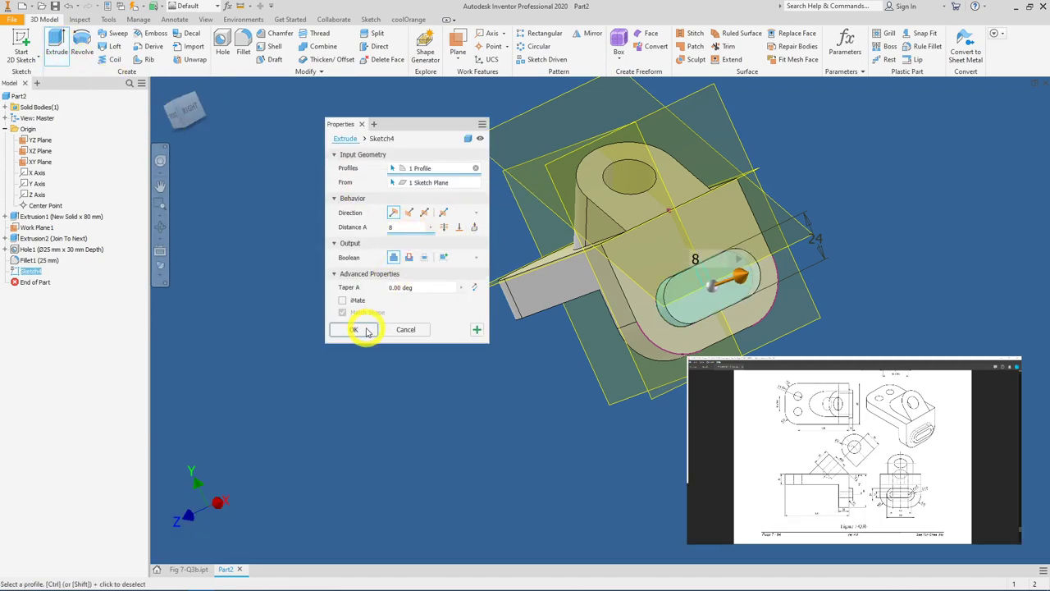
left_click(366, 329)
- Start a new sketch on the outer end face of the slot-shaped boss
middle_click_drag(555, 377, 584, 342, "shift")
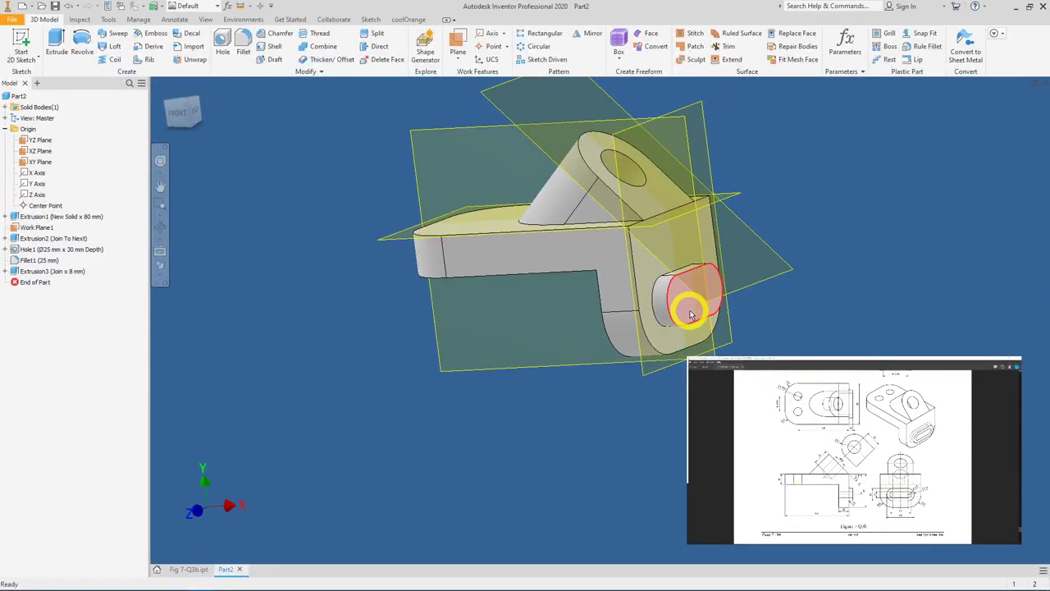
left_click(689, 312)
left_click(663, 274)
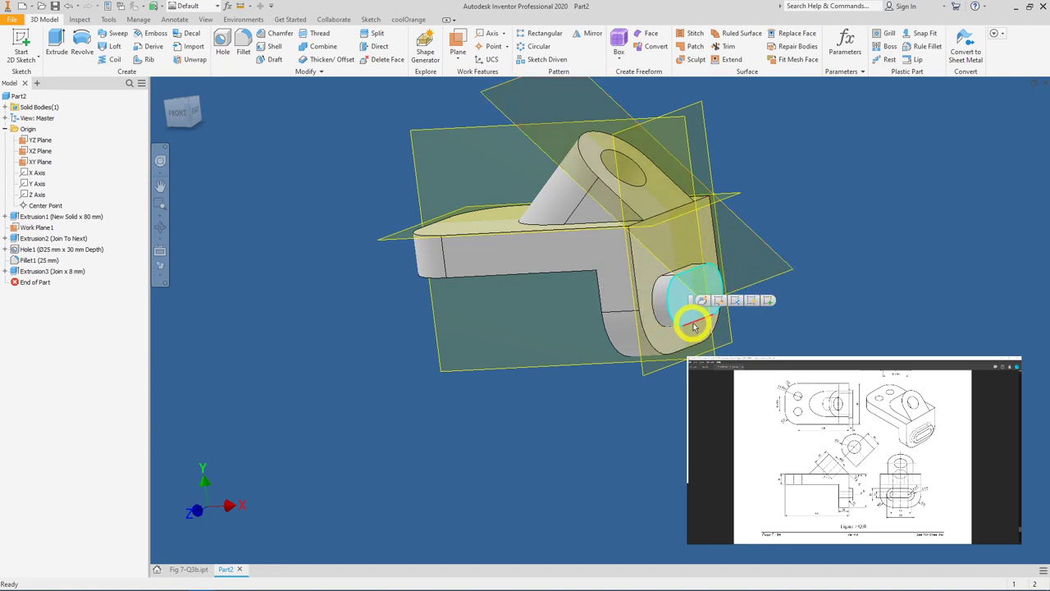
left_click(767, 300)
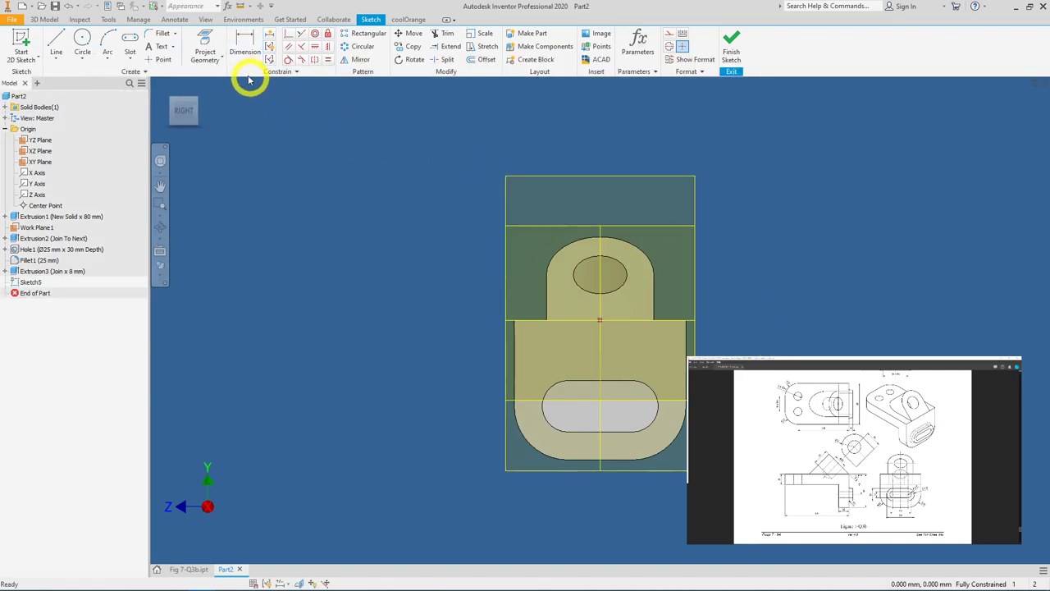
- Try projecting the boss's end face into the sketch, and undo the projection
left_click(211, 45)
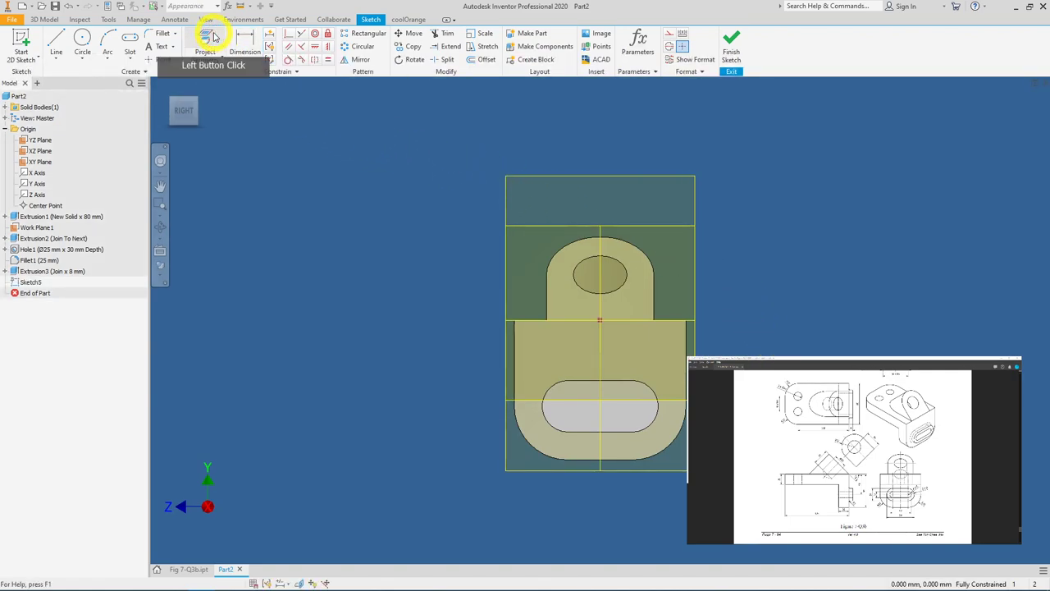
left_click(601, 432)
left_click(574, 489)
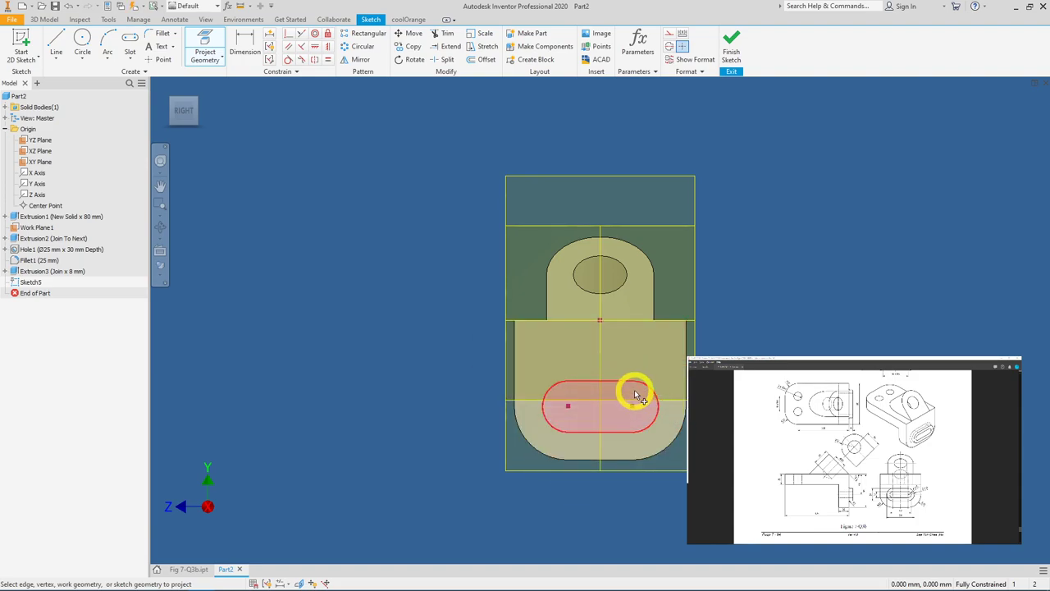
key("Escape")
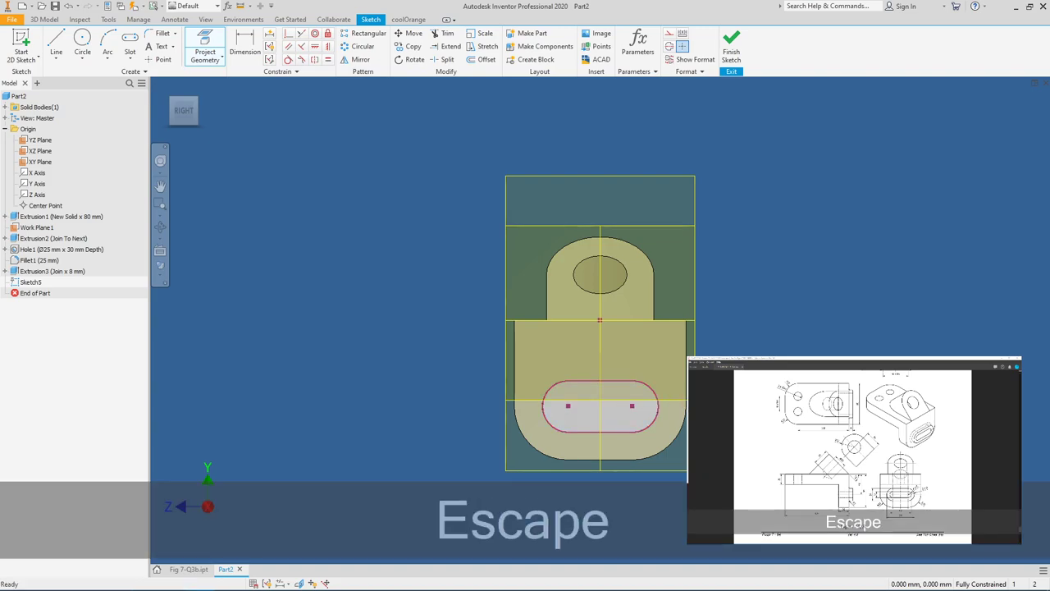
key("ctrl+z")
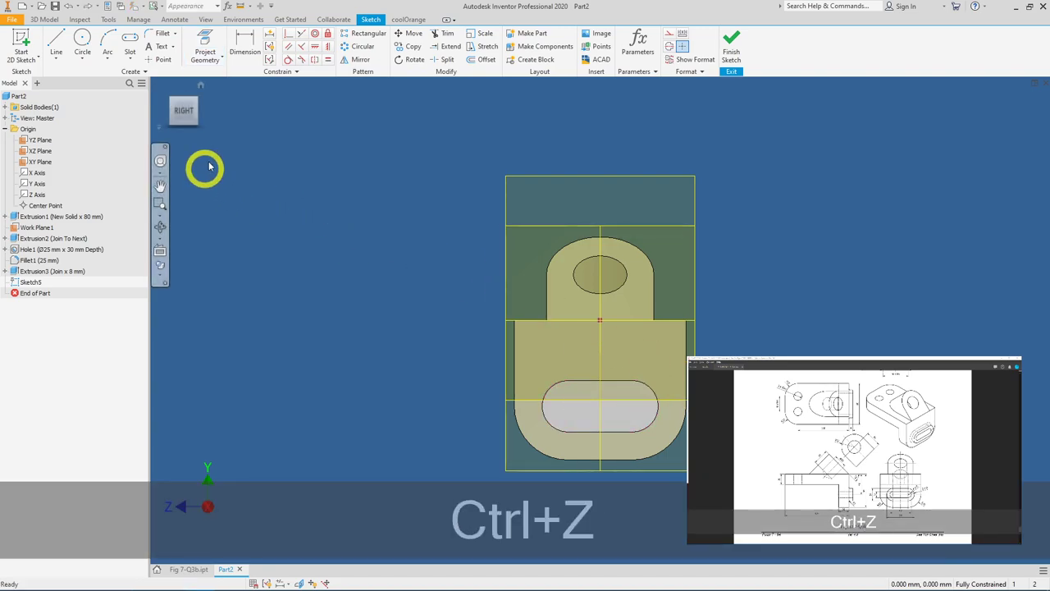
- Project the outline of the slot-shaped boss's end face into the sketch
left_click(205, 43)
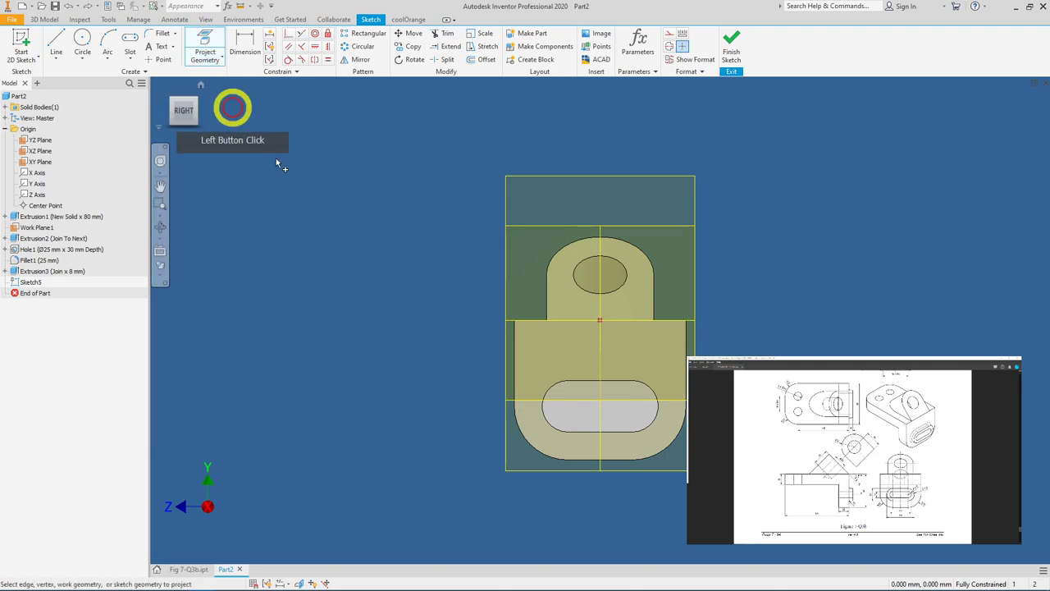
left_click(597, 401)
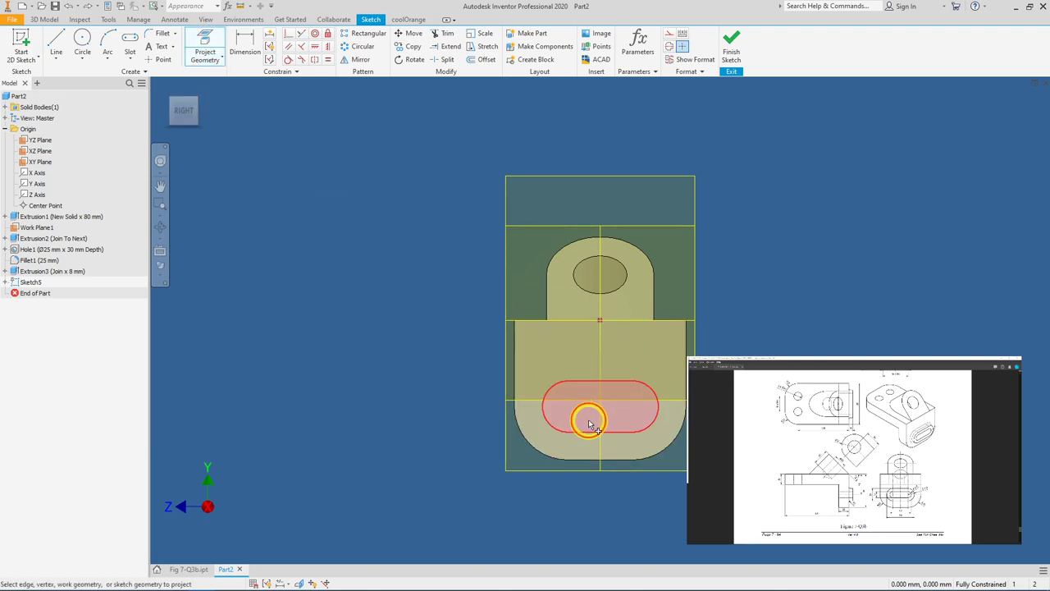
left_click(606, 396)
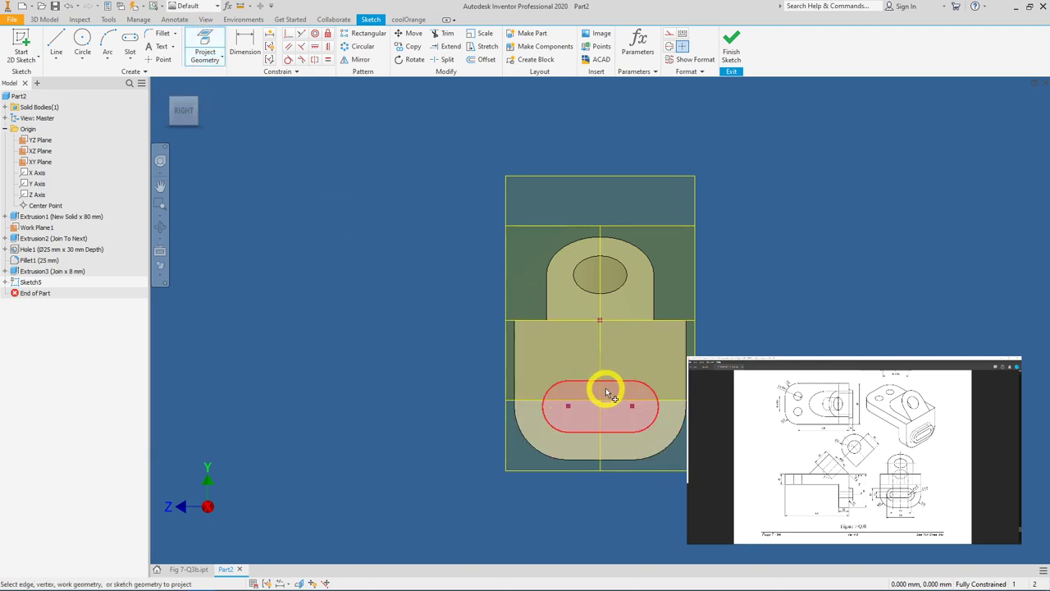
left_click(535, 397)
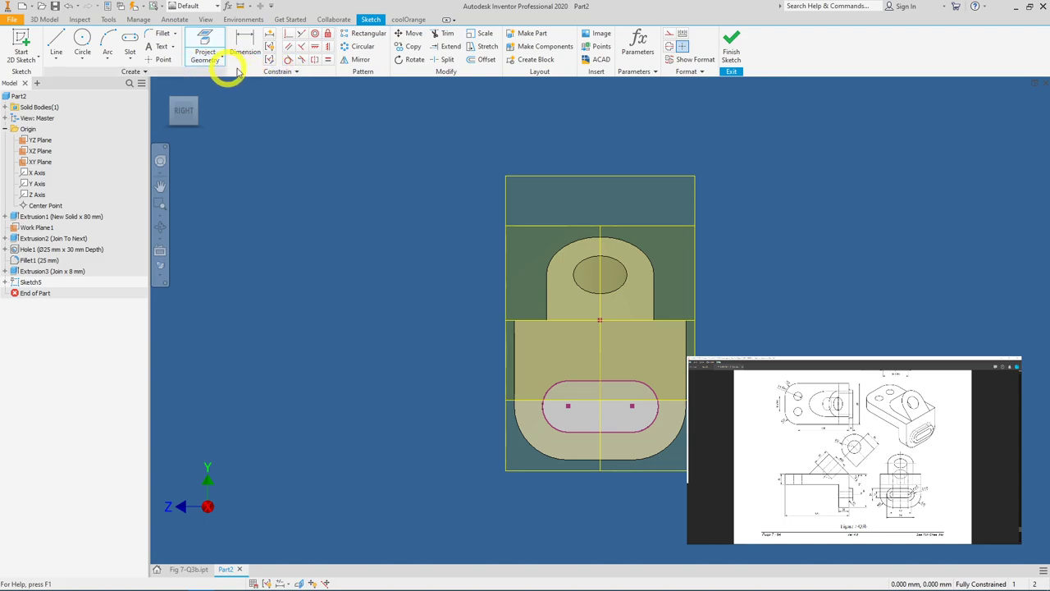
- Offset the projected slot outline inward and set the inner slot's width to 12 mm
left_click(480, 60)
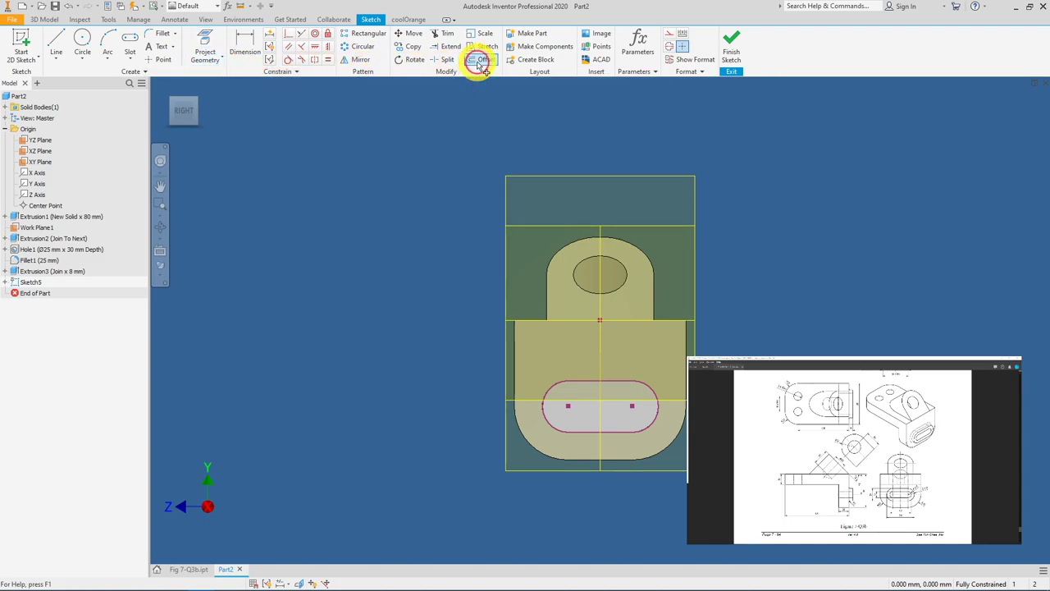
left_click(555, 425)
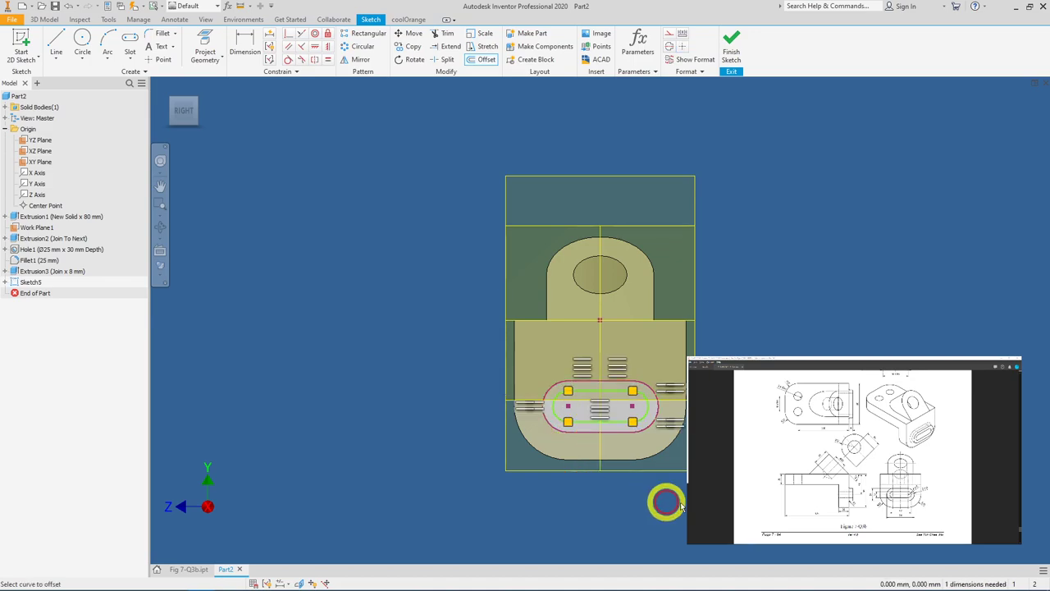
left_click(359, 112)
left_click(243, 52)
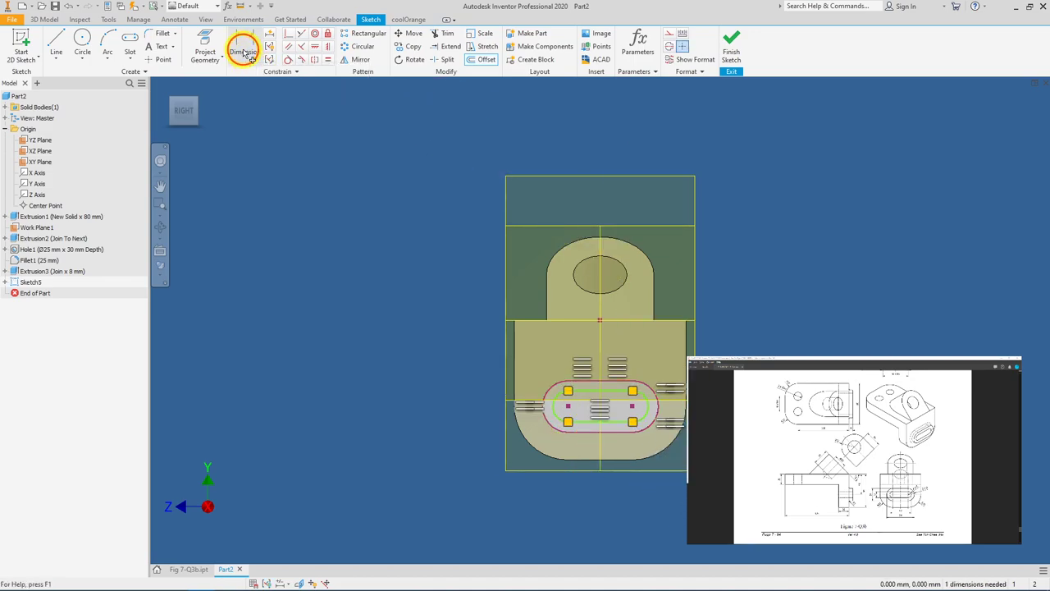
left_click(592, 425)
left_click(563, 409)
left_click(563, 426)
type("12")
key("Return")
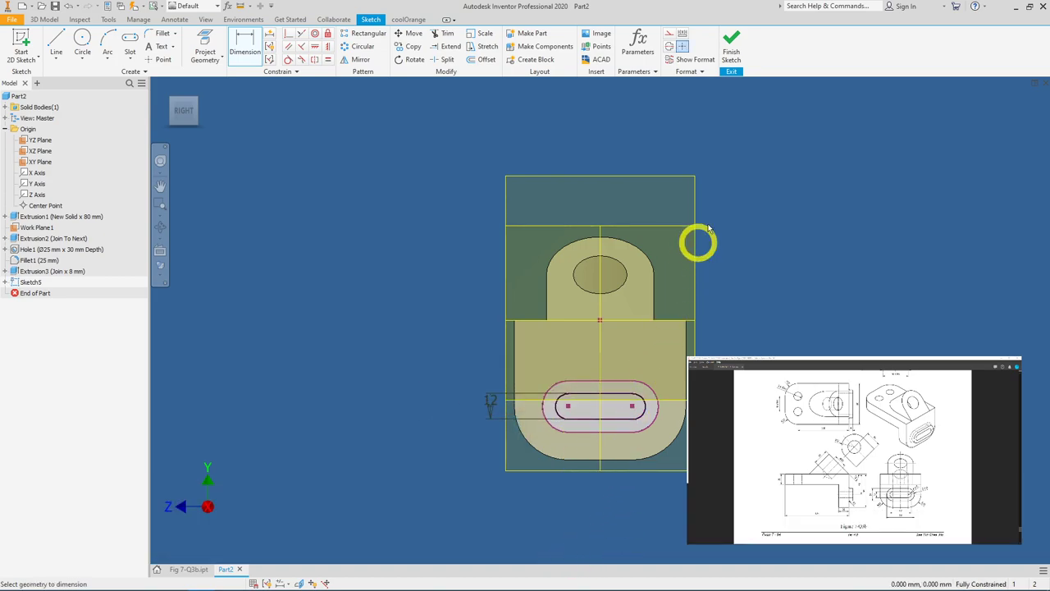
- Finish the sketch and cut the inner slot profile through all of the boss and vertical leg
left_click(731, 51)
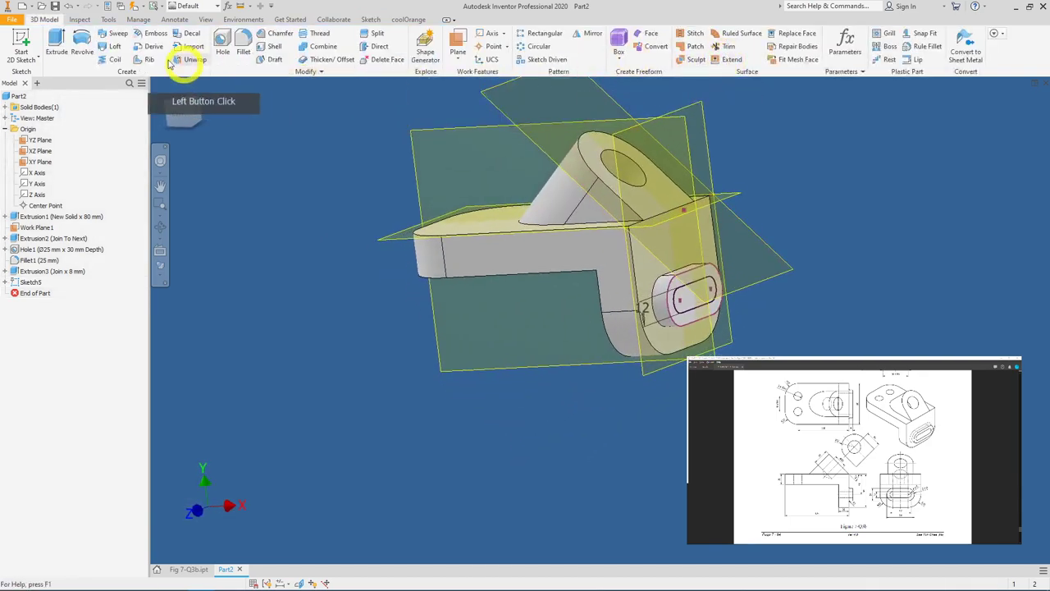
left_click(59, 52)
left_click(645, 296)
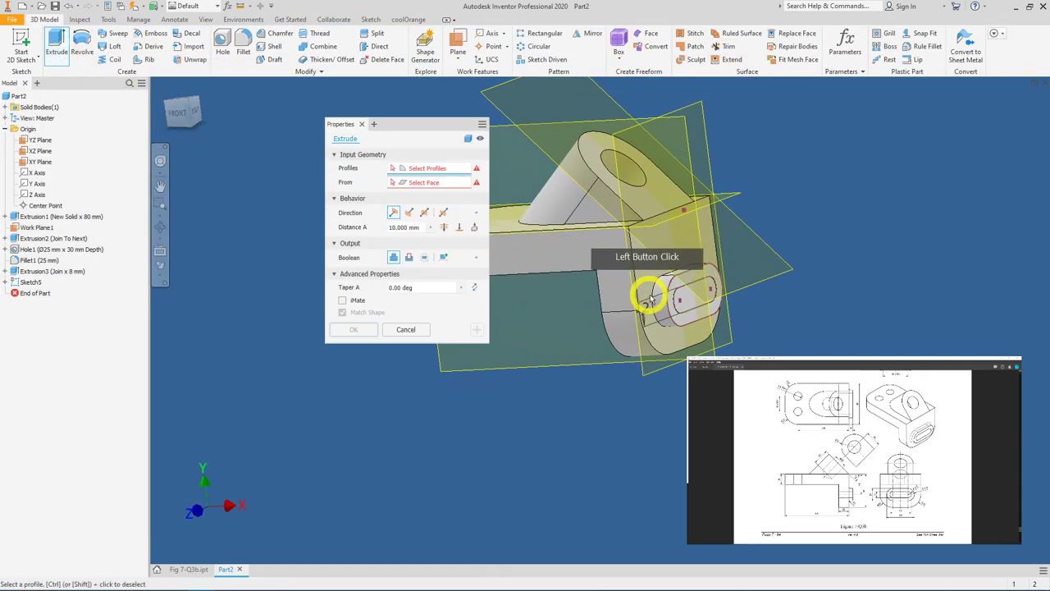
left_click(688, 308)
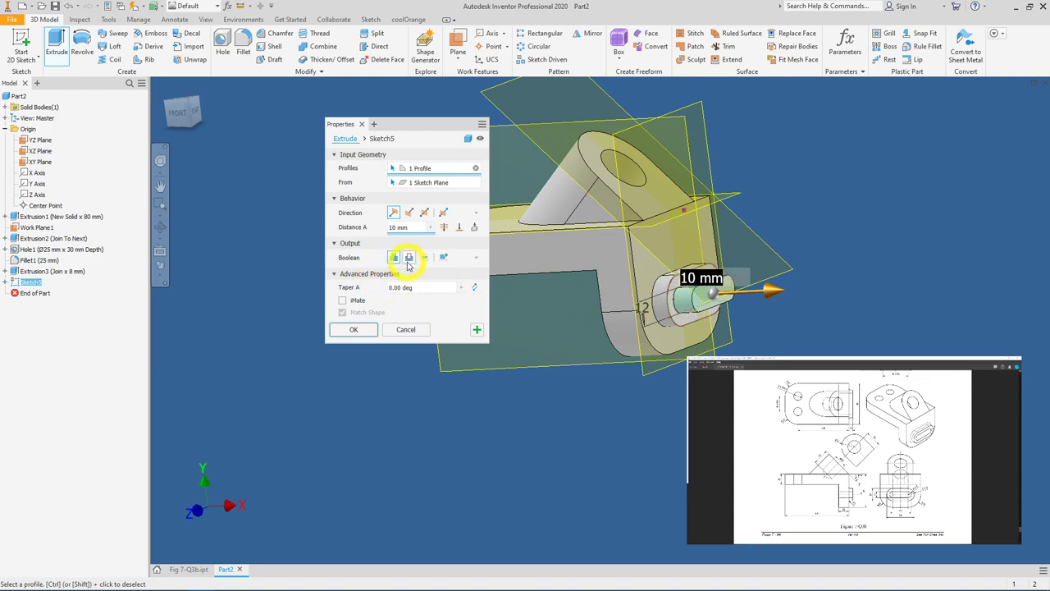
left_click(409, 259)
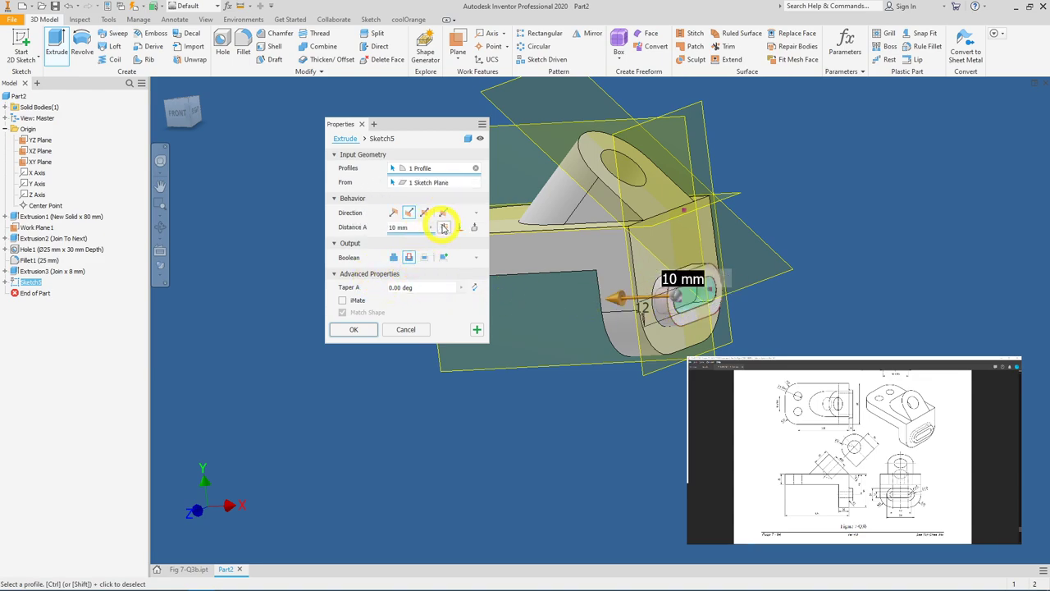
left_click(444, 228)
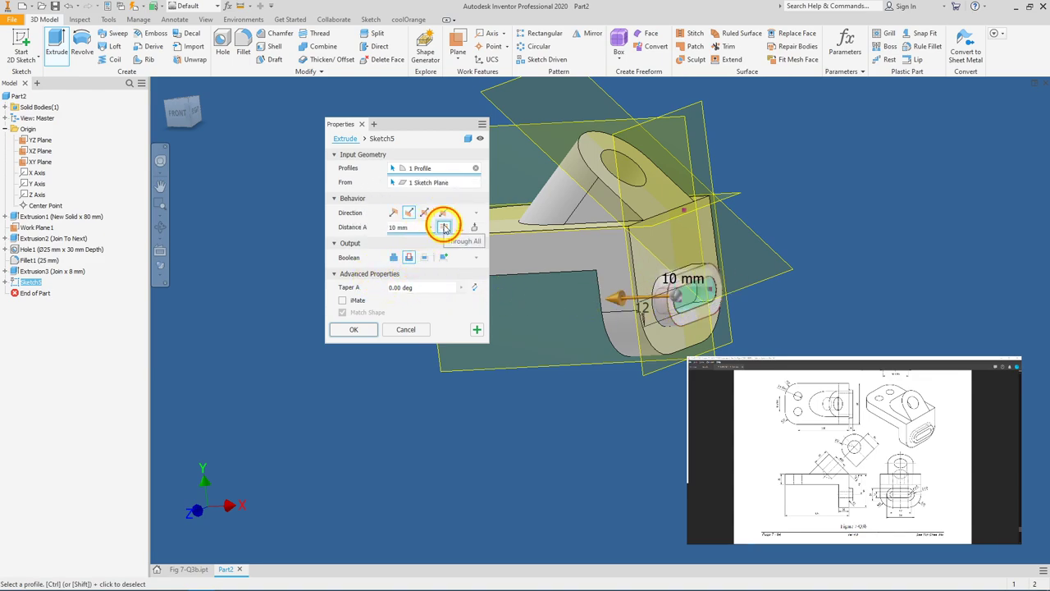
left_click(357, 329)
- Create a new sketch on the top face of the horizontal plate
middle_click_drag(586, 368, 614, 347, "shift")
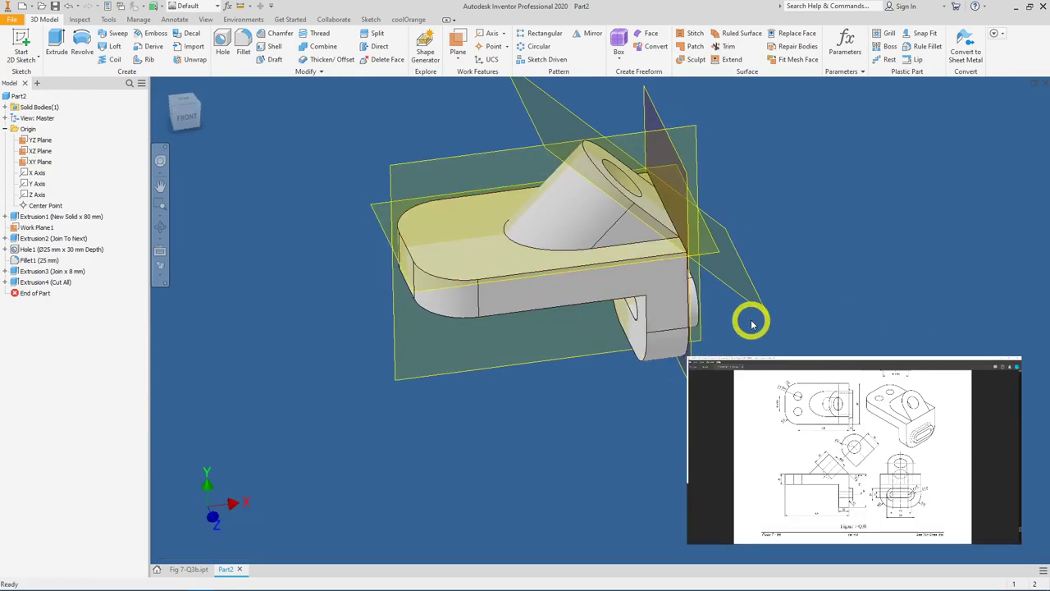
double_click(762, 362)
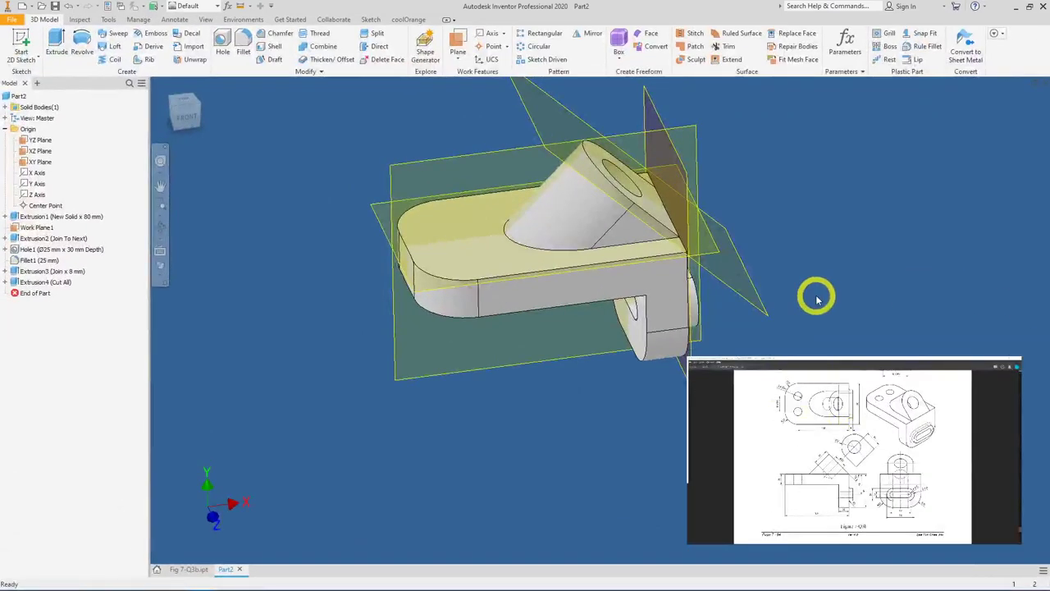
left_click(473, 244)
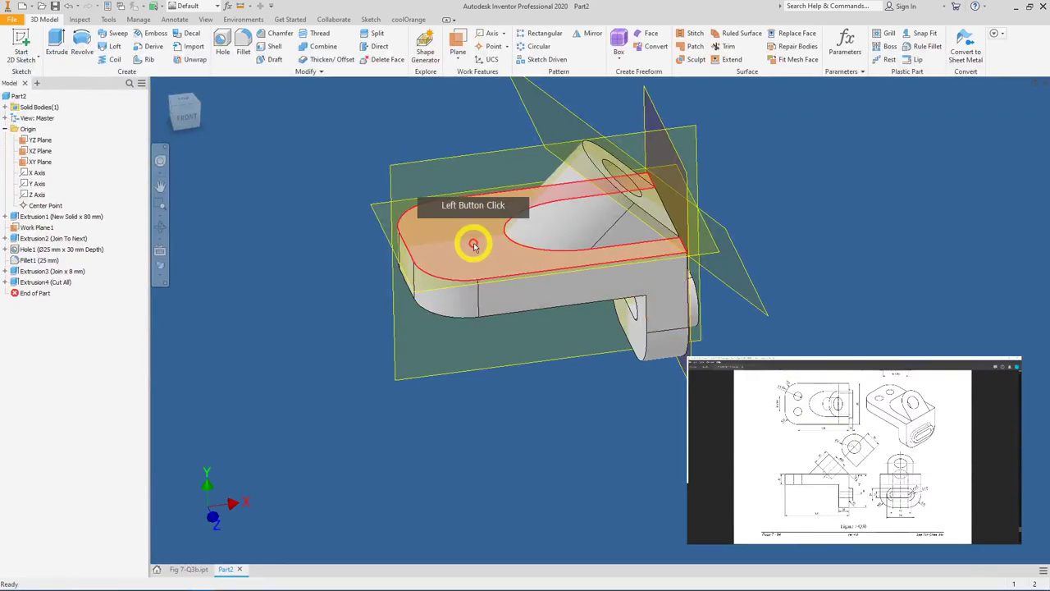
left_click(474, 246)
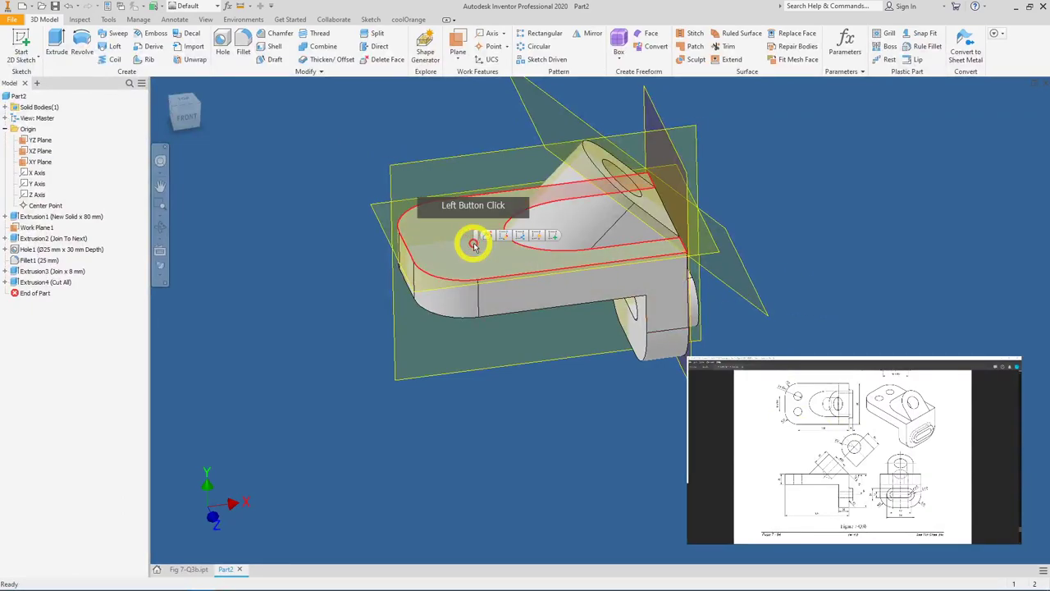
left_click(552, 234)
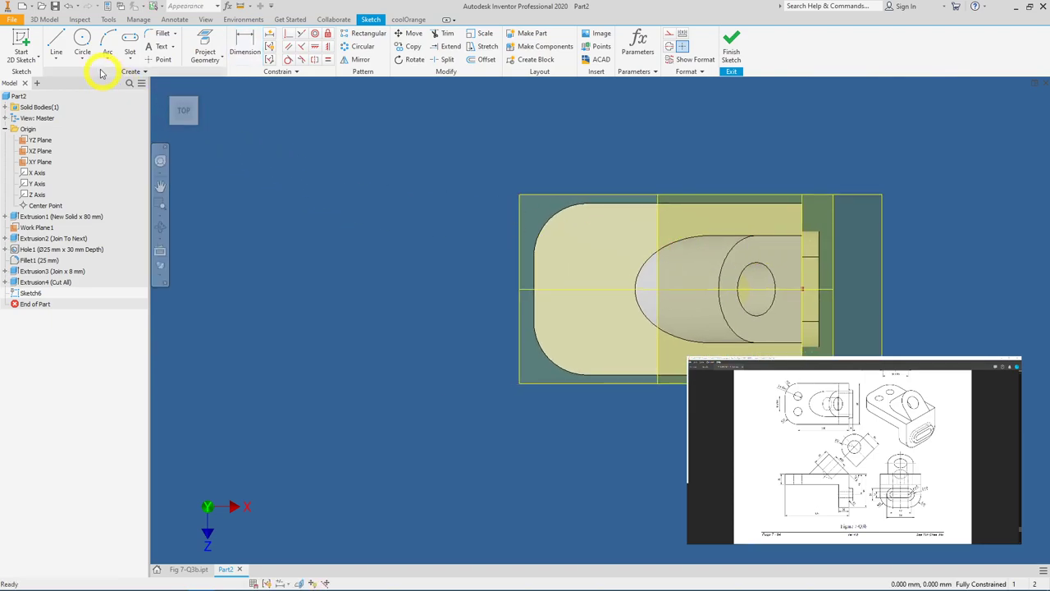
- Draw a line about 32 mm long across the plate's width, near its rounded end
left_click(60, 41)
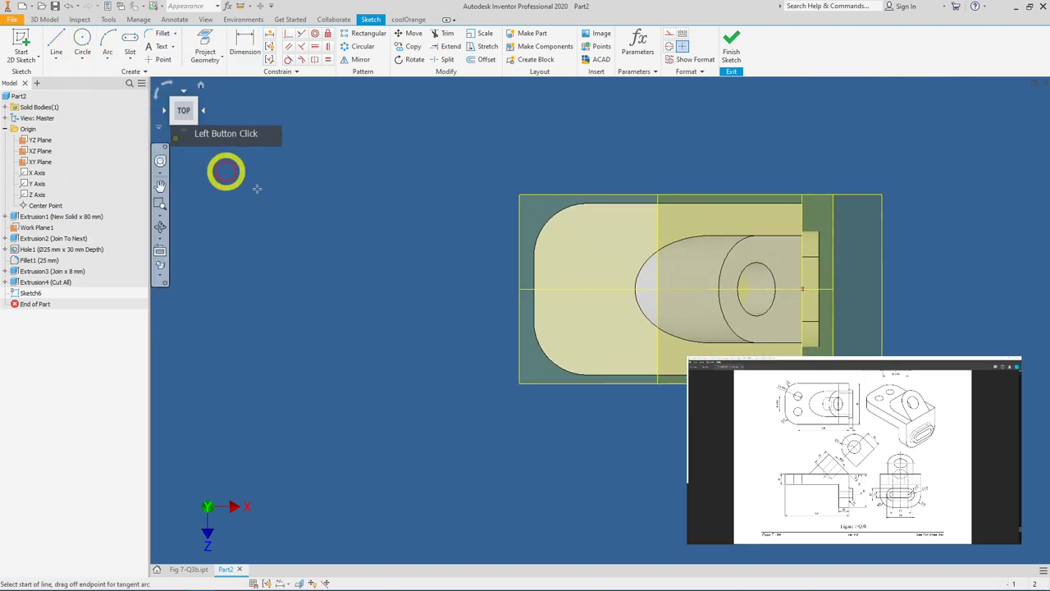
left_click(594, 318)
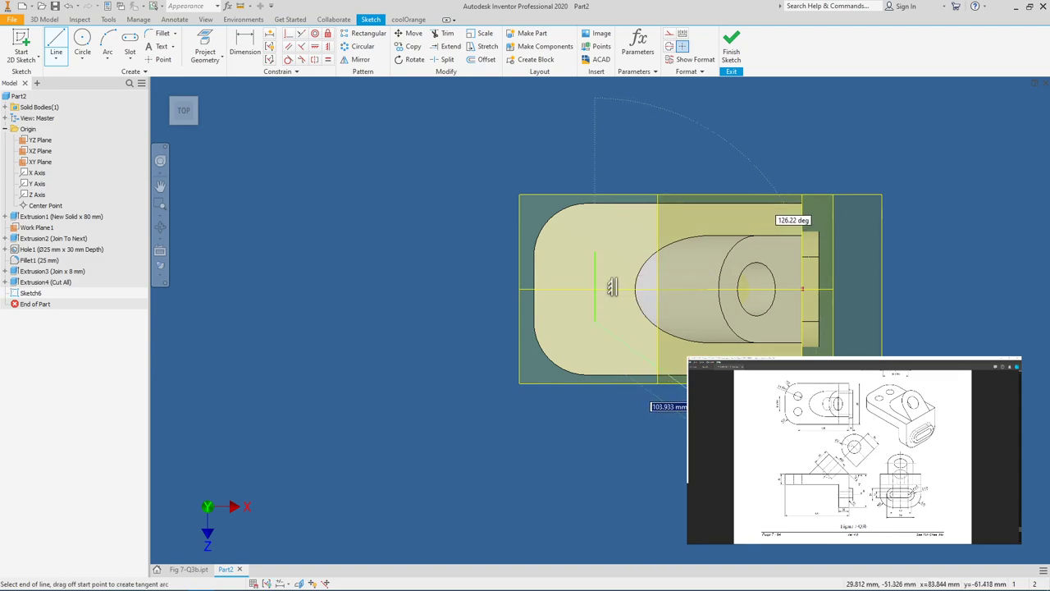
right_click(745, 417)
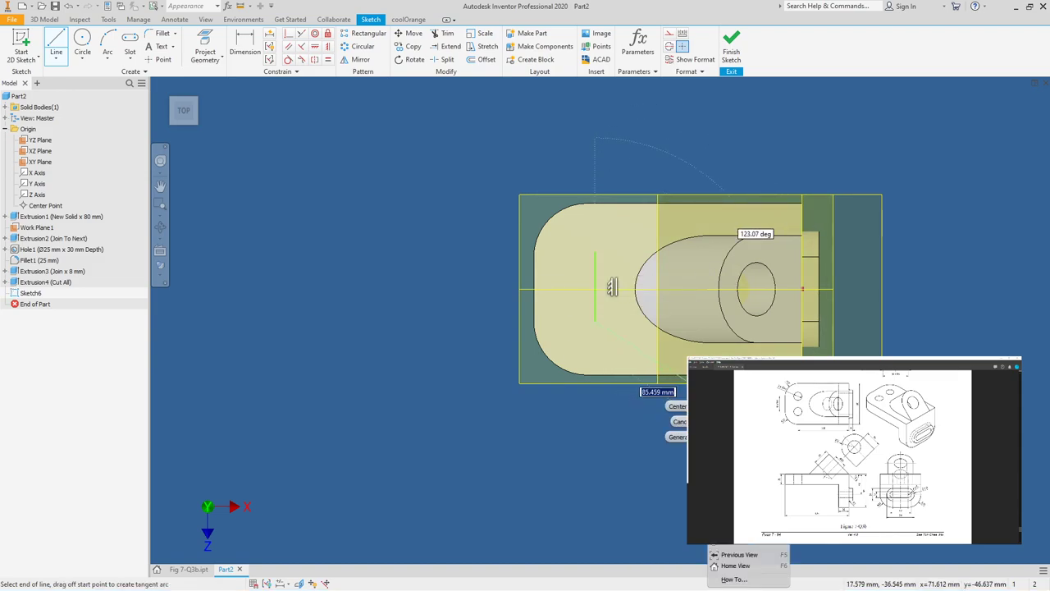
left_click(679, 421)
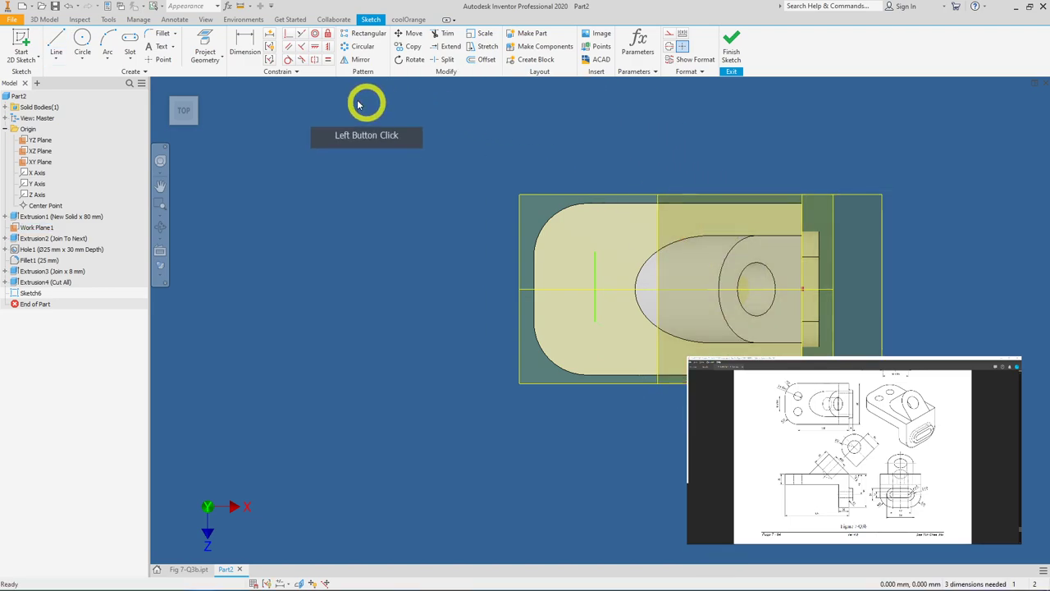
- Dimension the line 100 mm from the outer face of the vertical leg
left_click(244, 54)
left_click(592, 302)
left_click(818, 352)
left_click(738, 435)
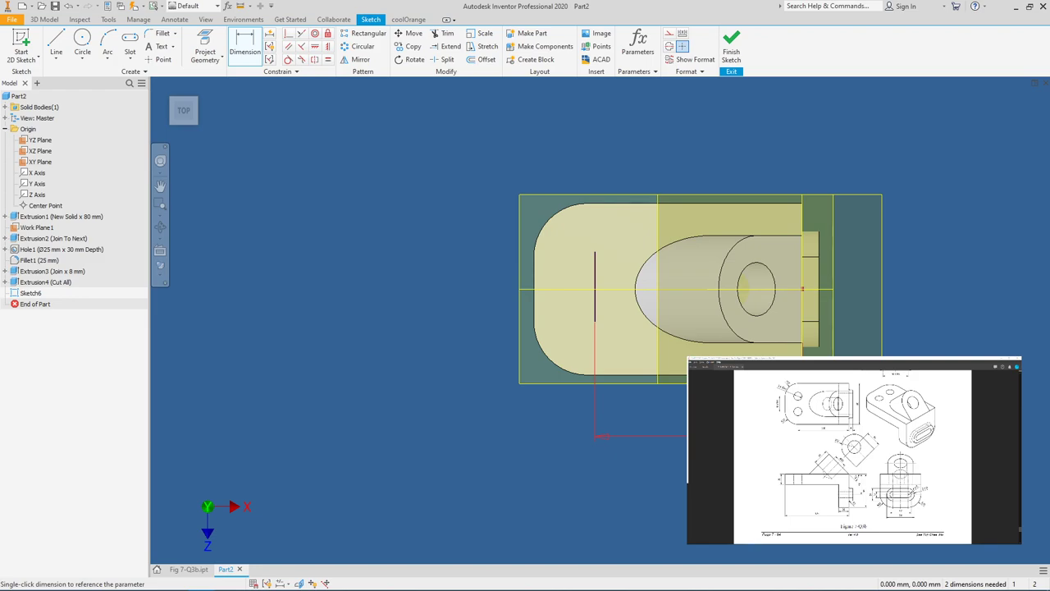
type("100")
key("Return")
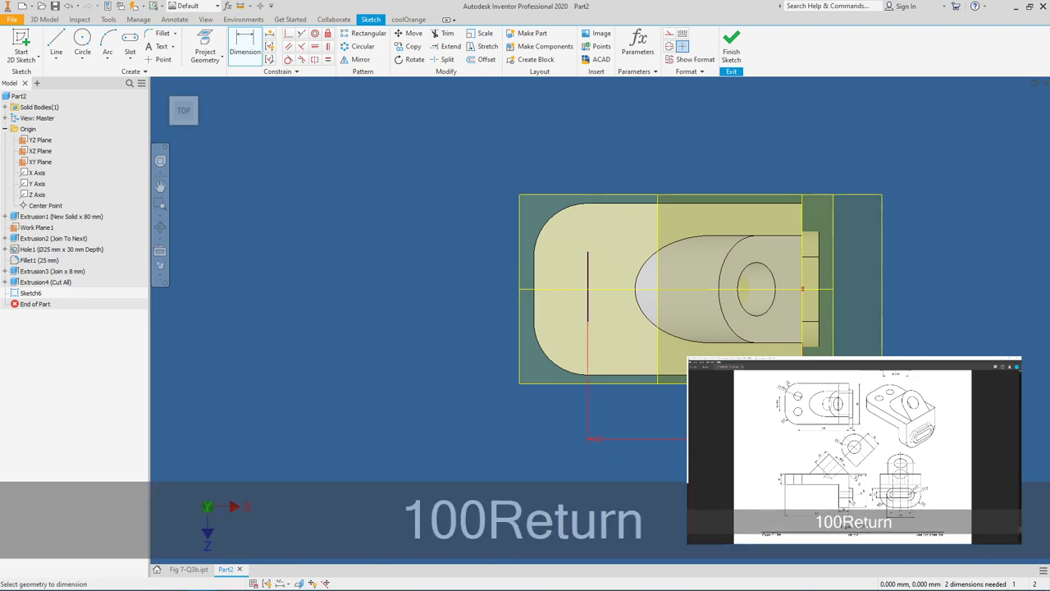
- Set the line's length to 30 mm and end dimensioning
left_click(589, 305)
left_click(471, 295)
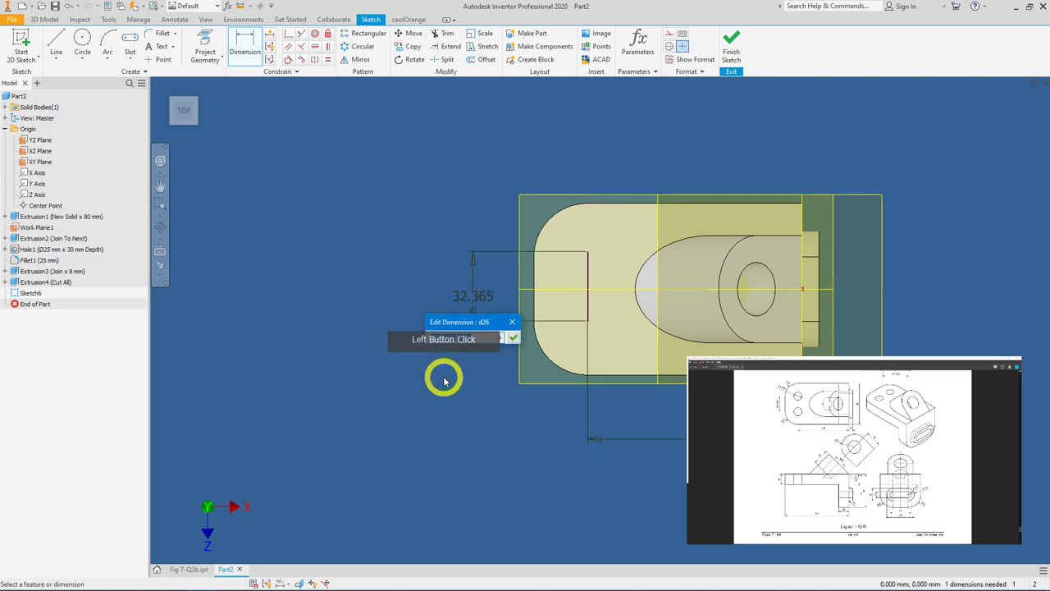
type("30")
key("Return")
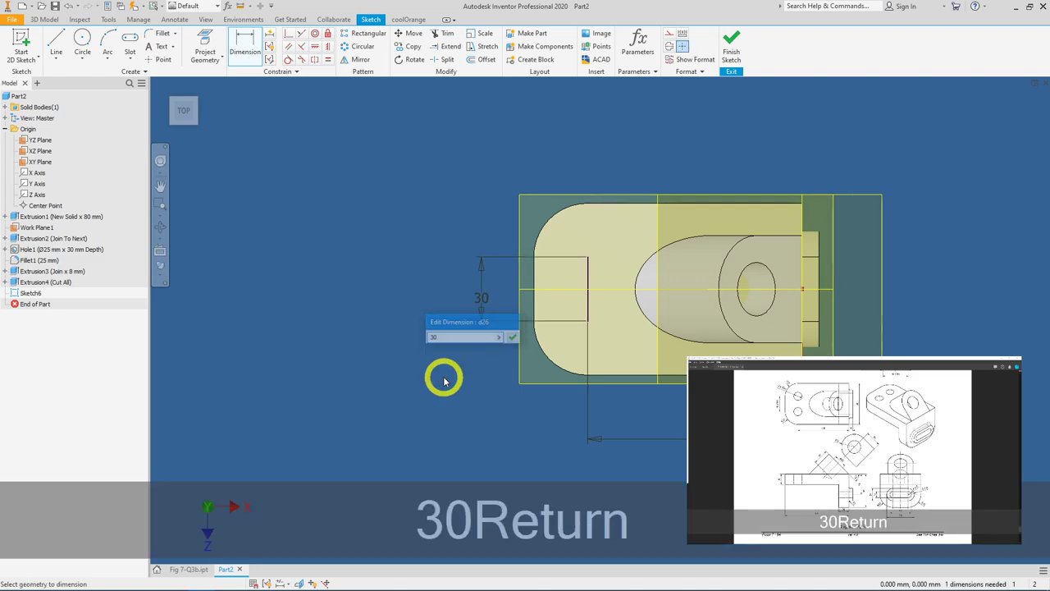
middle_click_drag(612, 300, 617, 286)
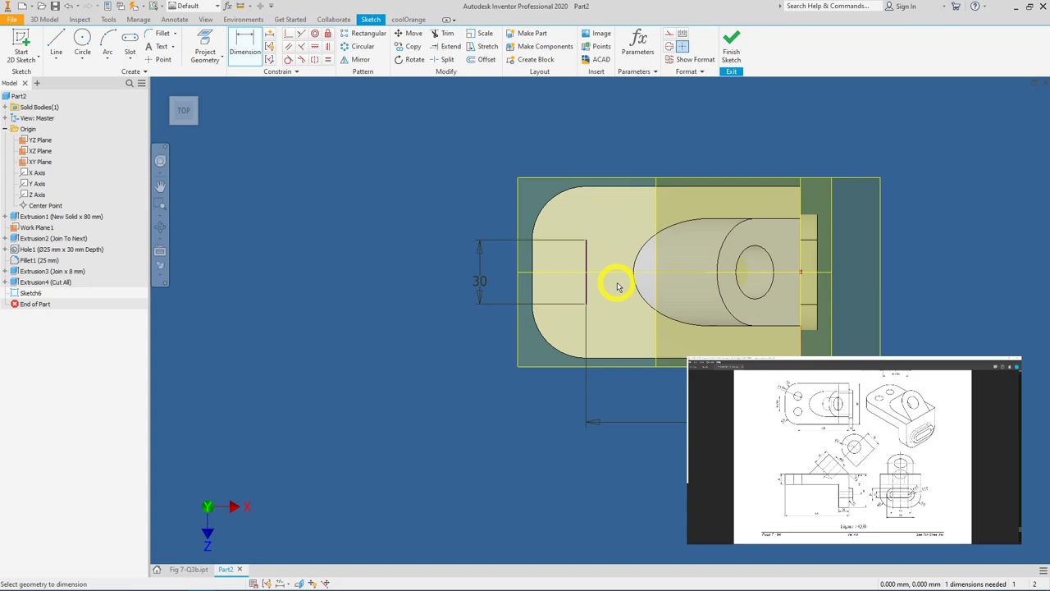
right_click(617, 285)
left_click(669, 285)
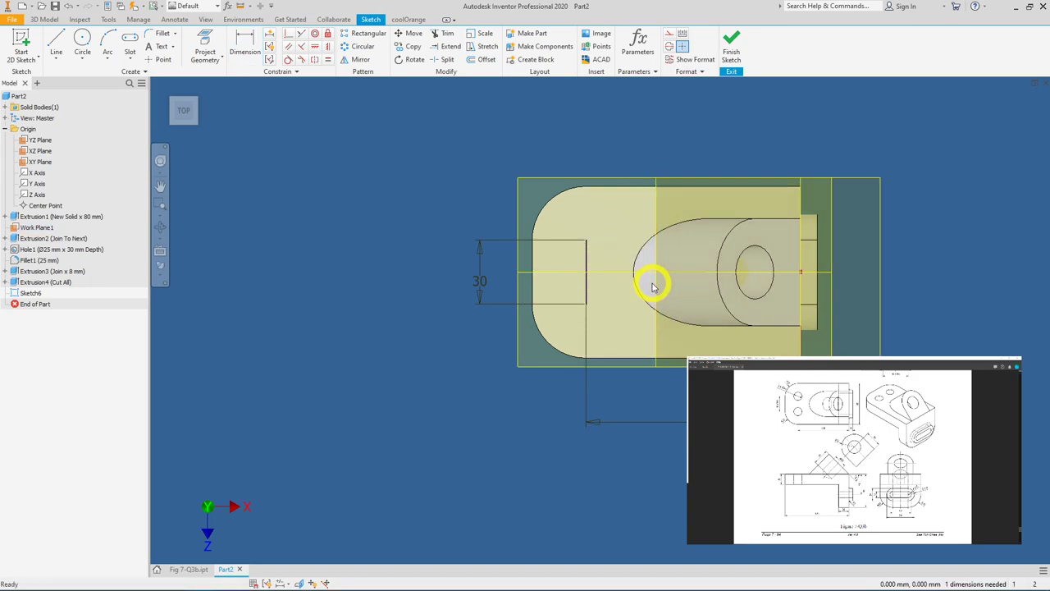
- Move the line across the plate's width to test its remaining freedom
left_click(586, 241)
left_click_drag(586, 241, 618, 161)
left_click(584, 227)
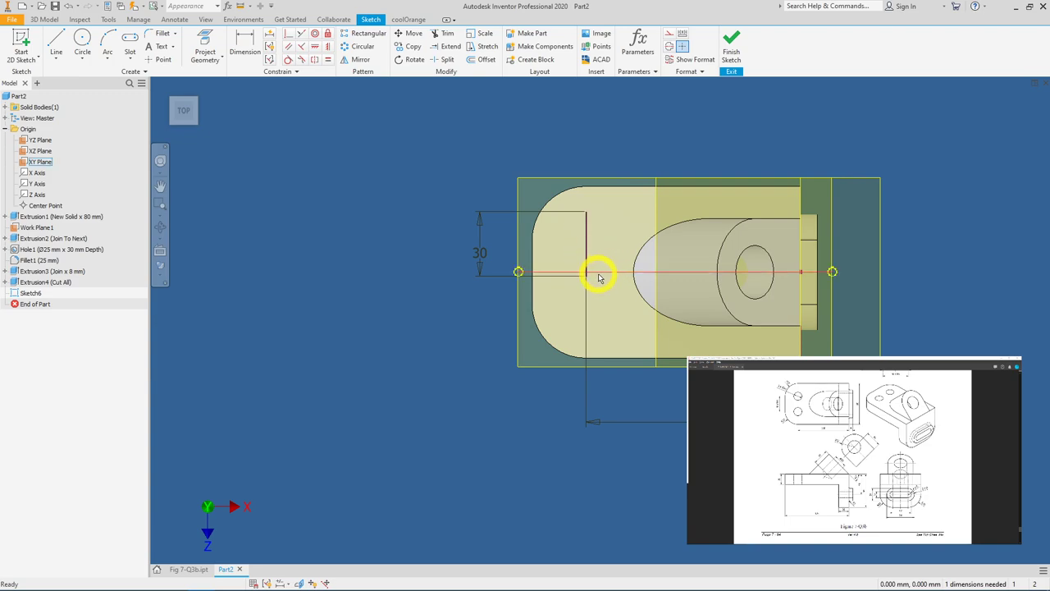
left_click(776, 274)
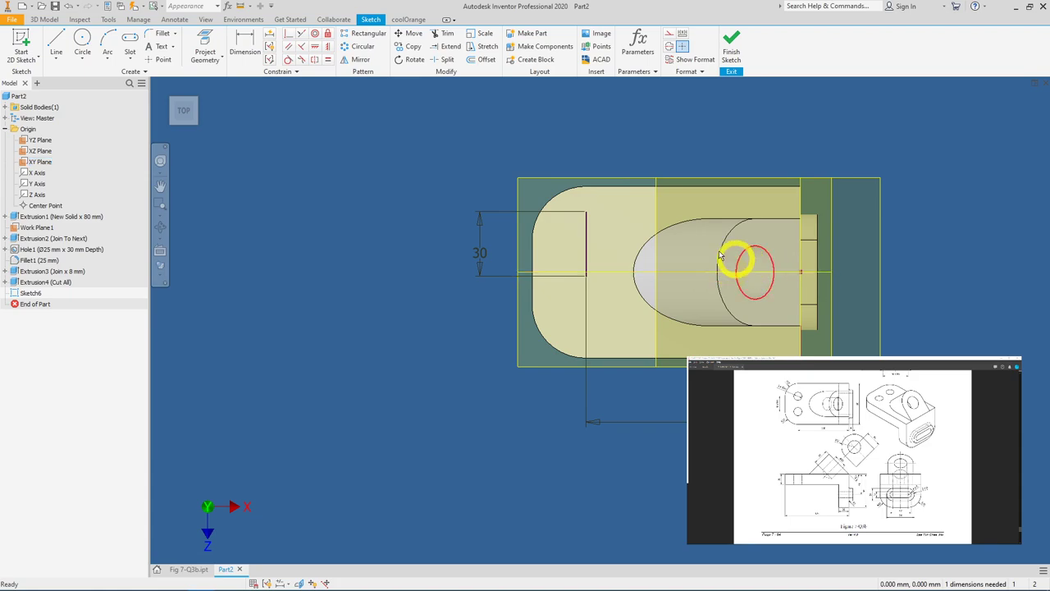
- Apply a coincident constraint between the line's midpoint and the XY plane
left_click(290, 40)
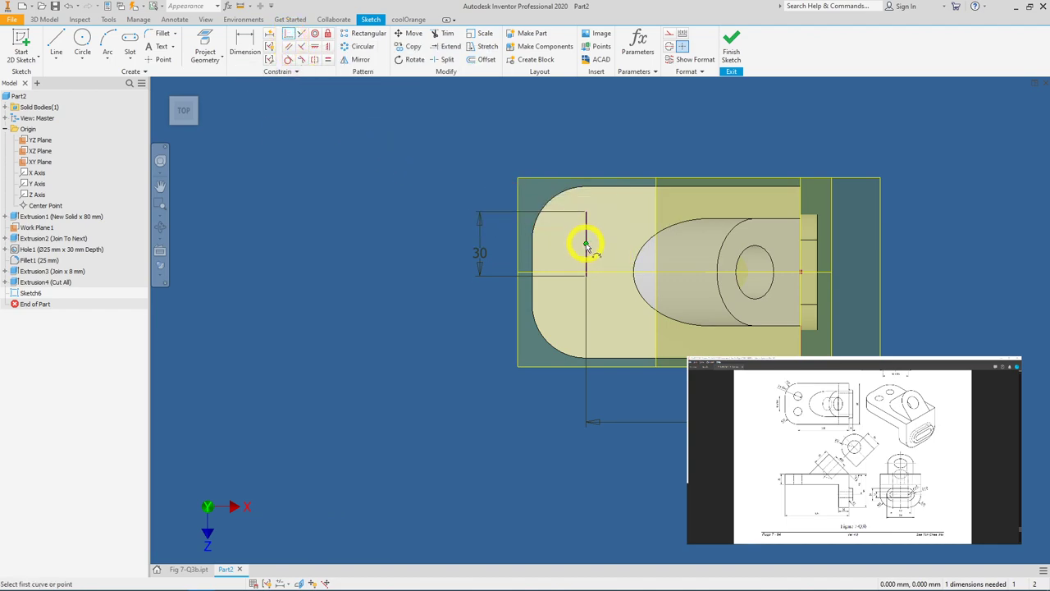
mouse_move(588, 248)
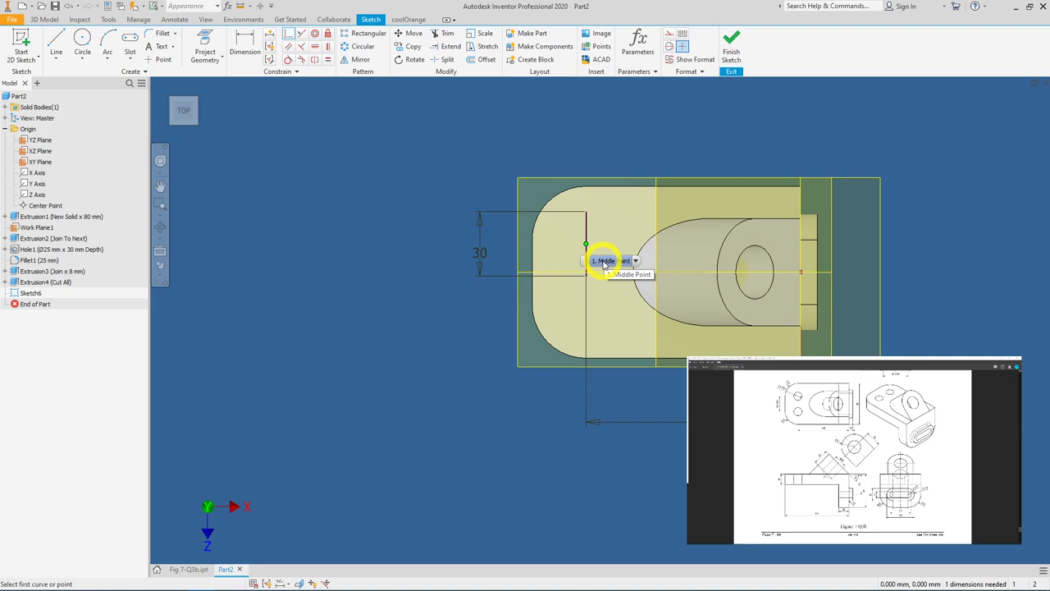
left_click(604, 261)
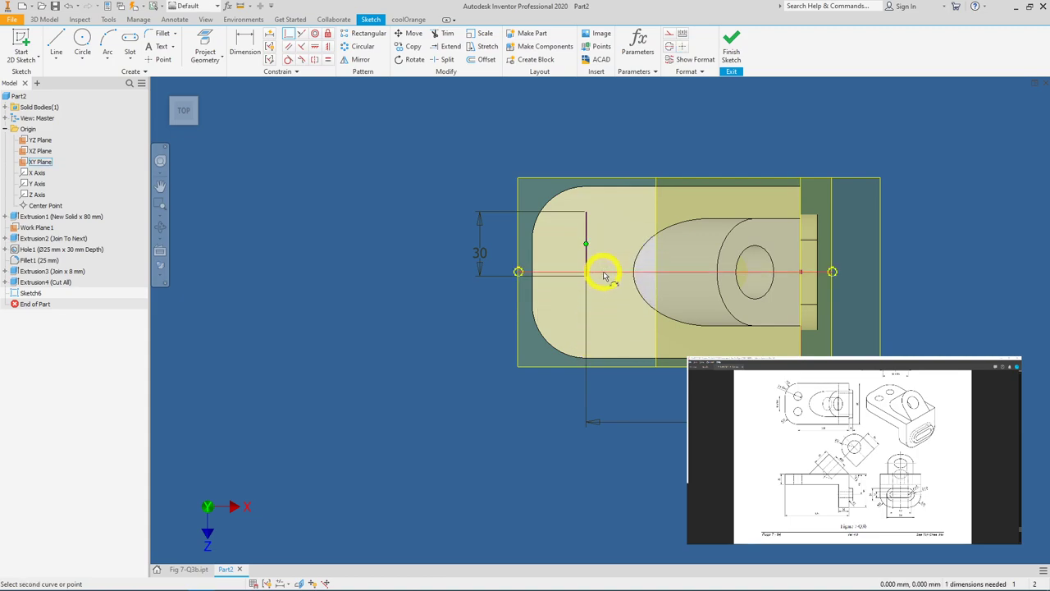
left_click(603, 275)
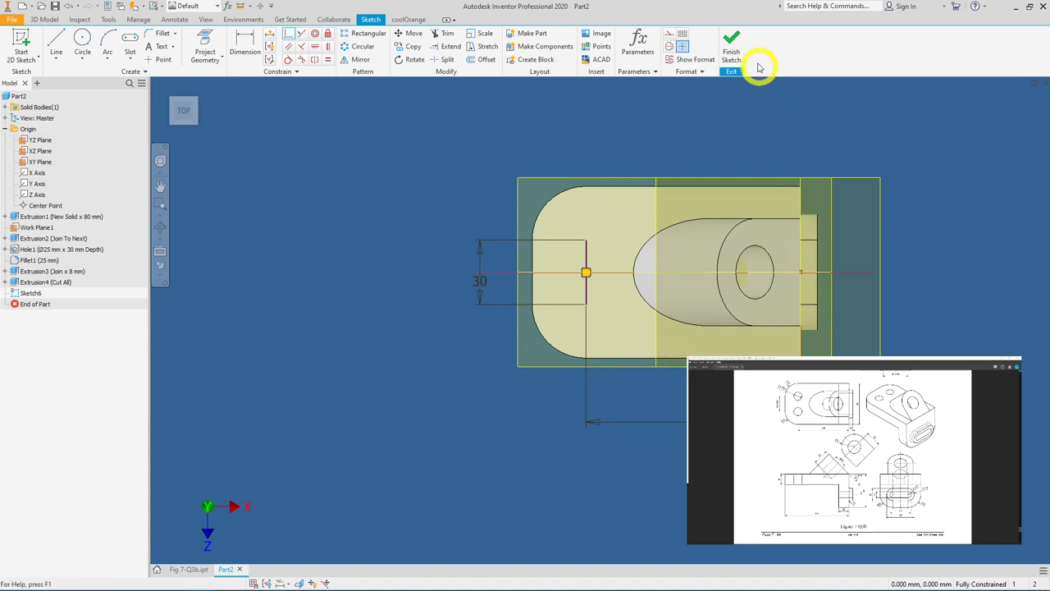
- Finish the sketch and place simple holes at both endpoints of the line on the plate
left_click(733, 44)
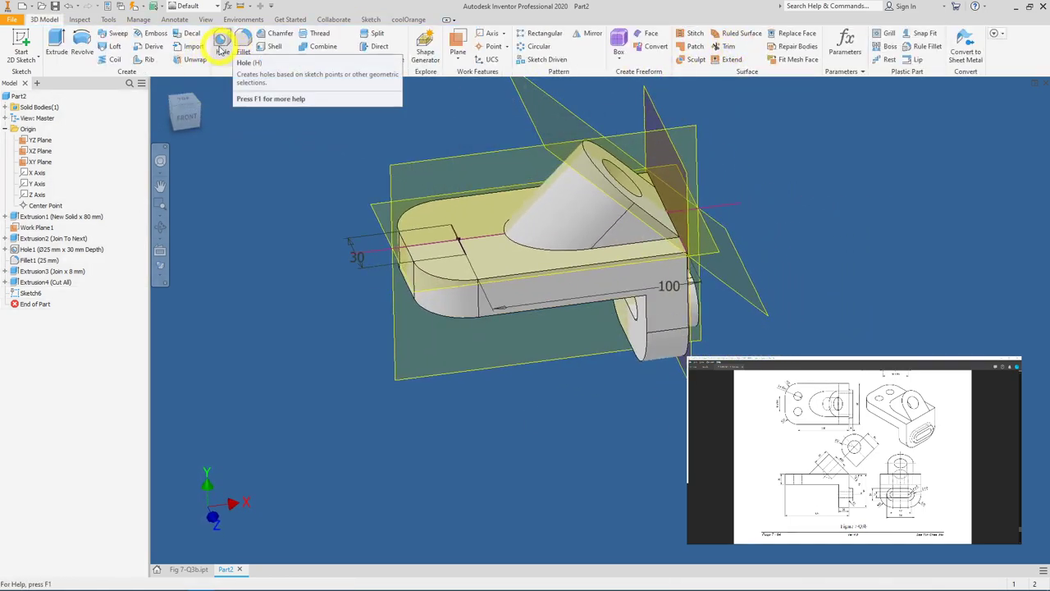
left_click(220, 45)
left_click(461, 266)
middle_click_drag(563, 293, 656, 289, "shift")
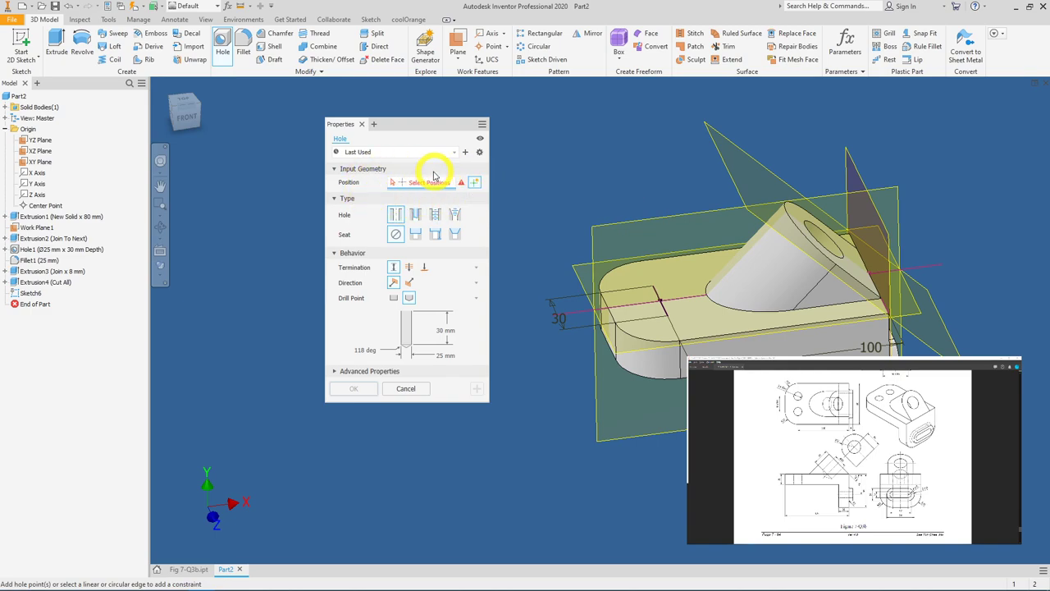
left_click(659, 294)
left_click(665, 313)
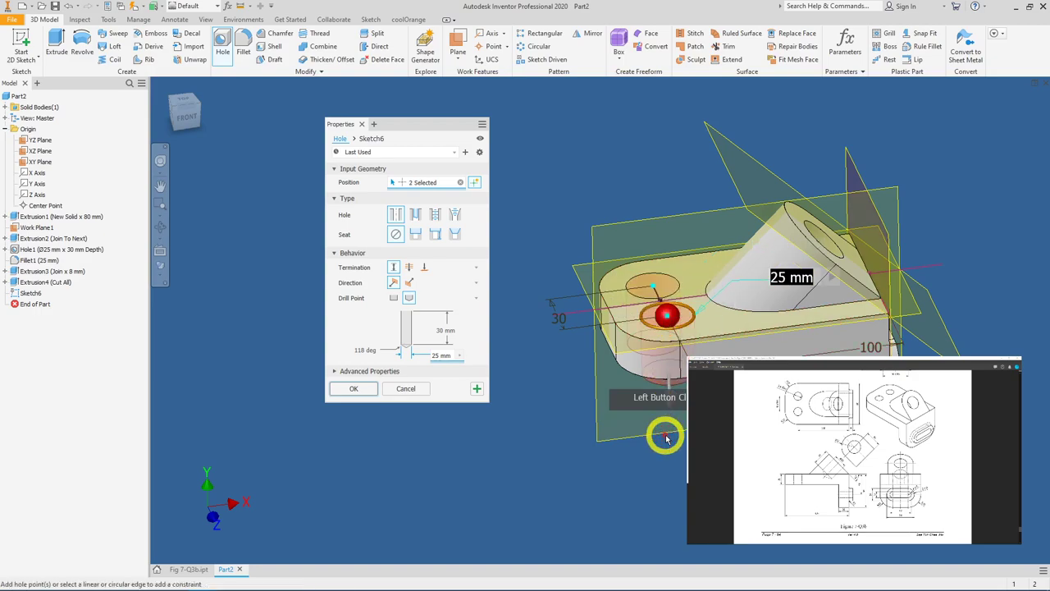
- Set the two plate holes to Through All with a 16 mm diameter and create them
left_click(412, 268)
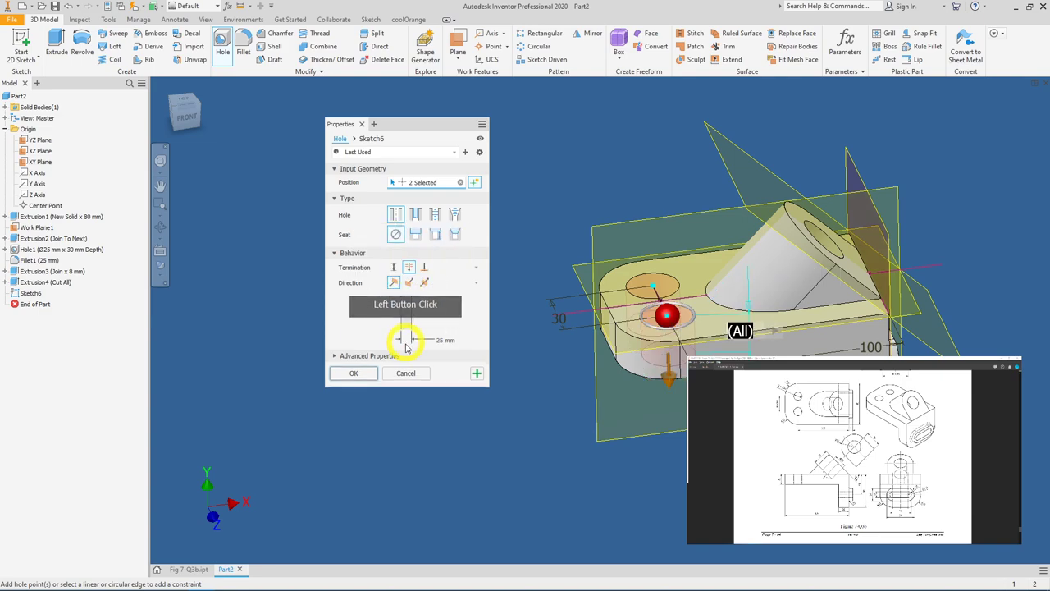
left_click(439, 343)
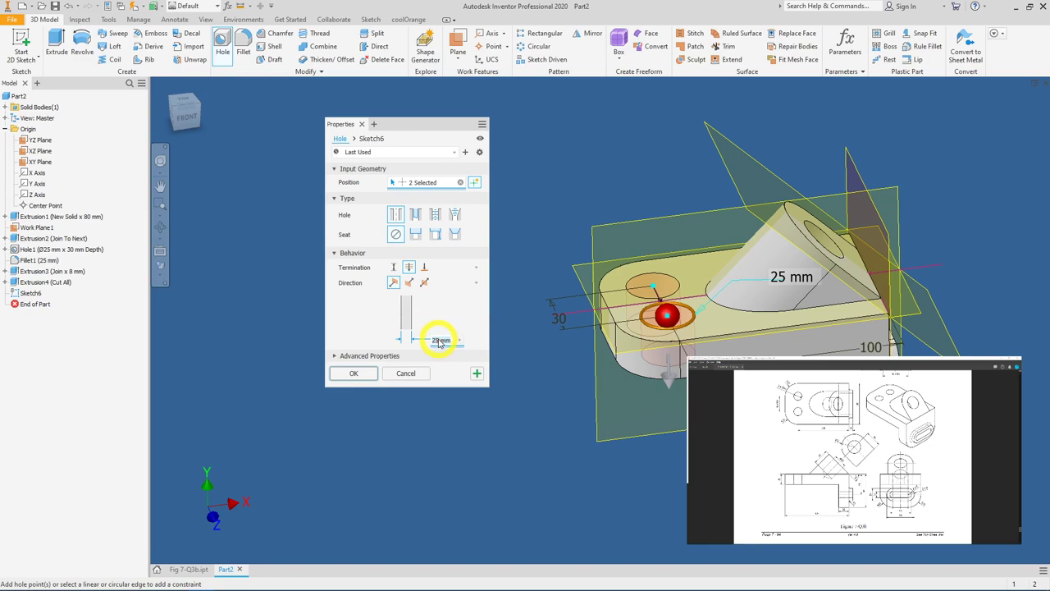
type("16")
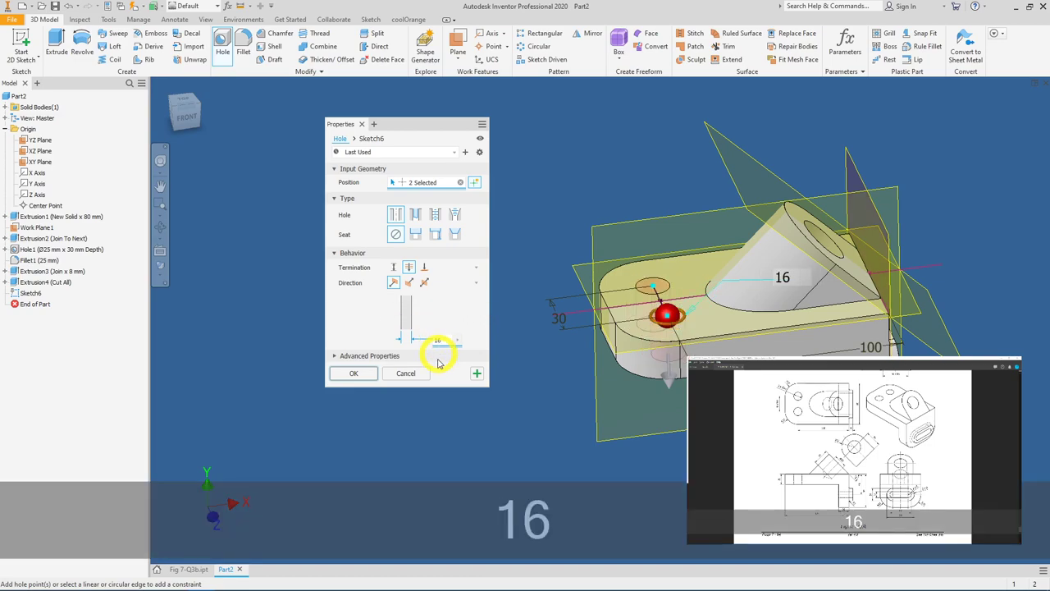
left_click(364, 380)
- Fillet the edges where the slot-shaped boss meets the vertical leg with a 3 mm radius, and show the bracket in the home view
middle_click_drag(462, 333, 410, 343, "shift")
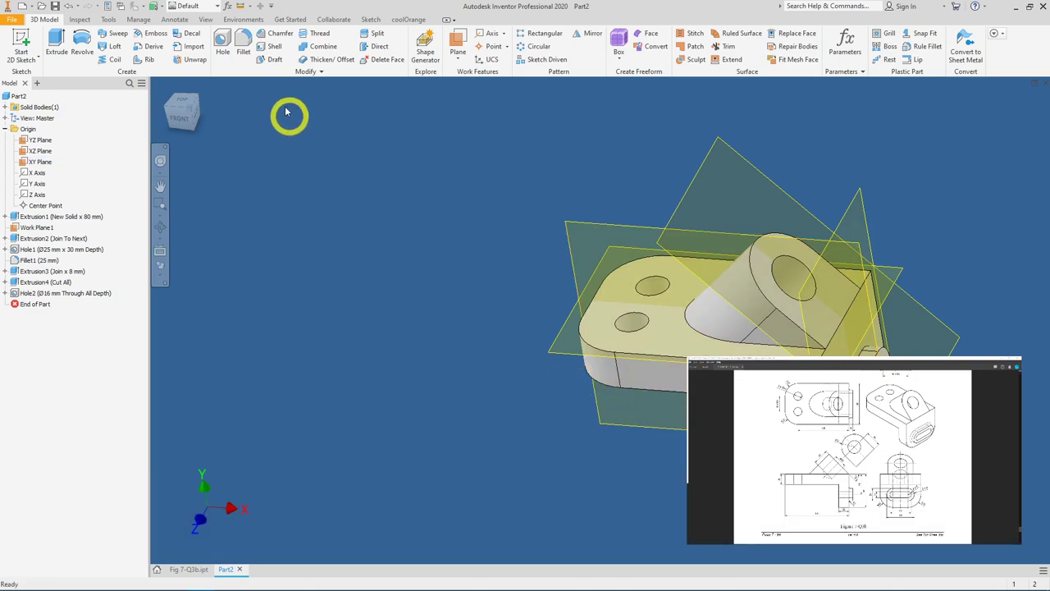
left_click(244, 55)
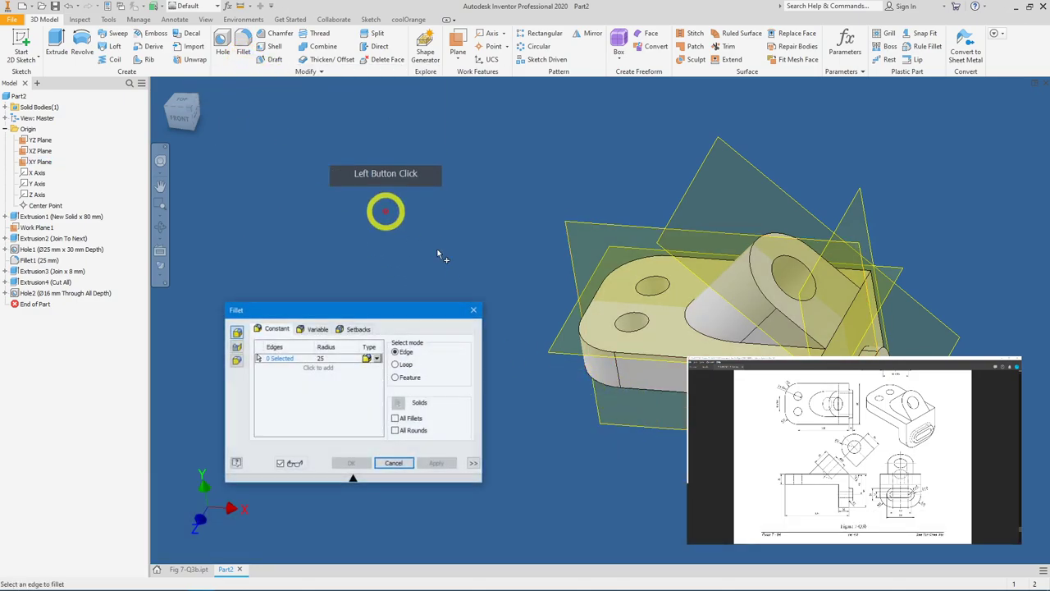
left_click(868, 351)
left_click(629, 336)
left_click(320, 357)
left_click(320, 357)
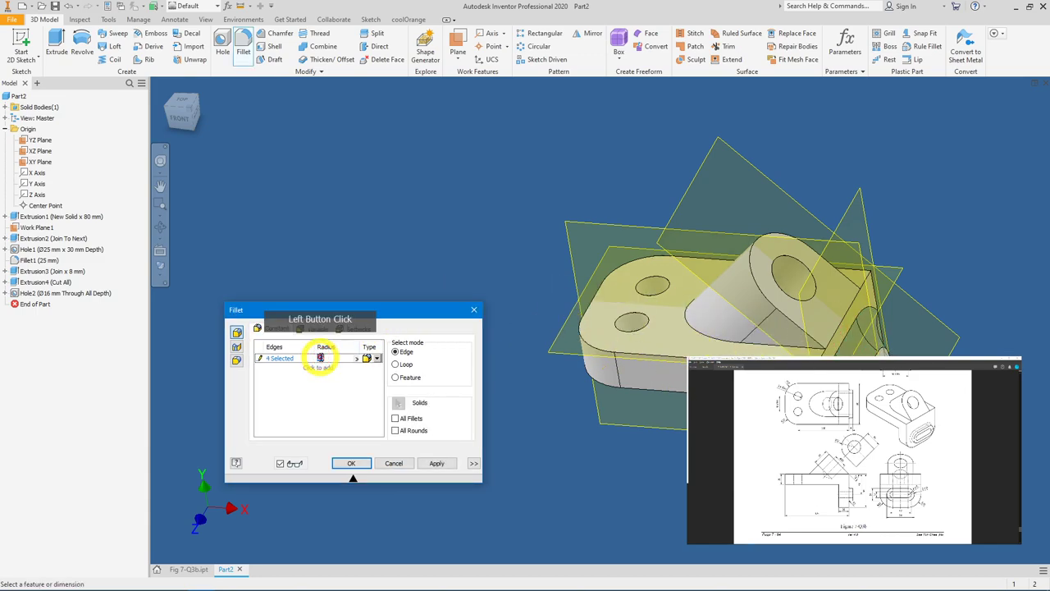
type("3")
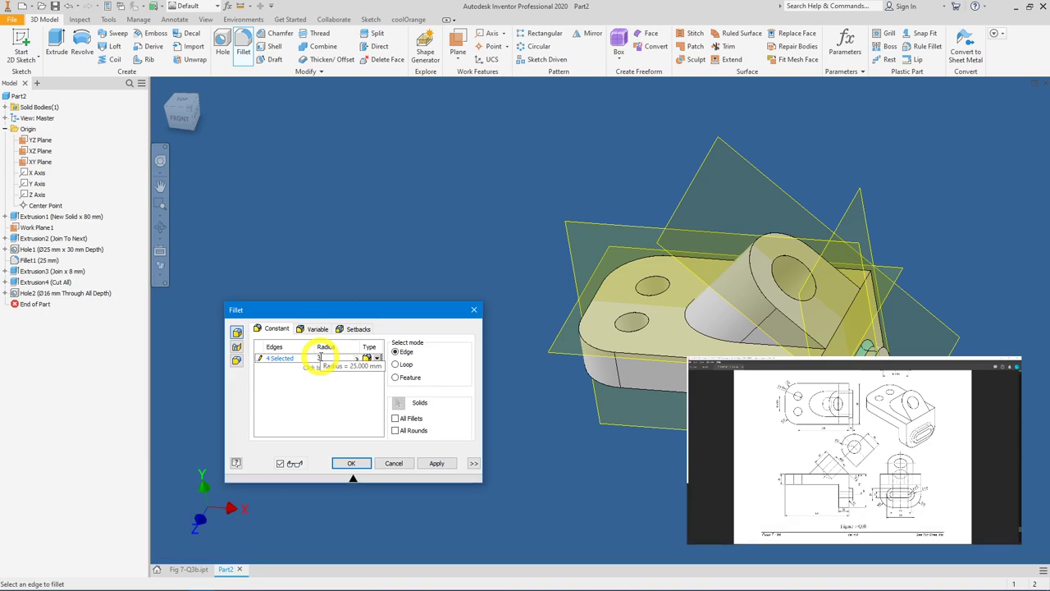
key("Return")
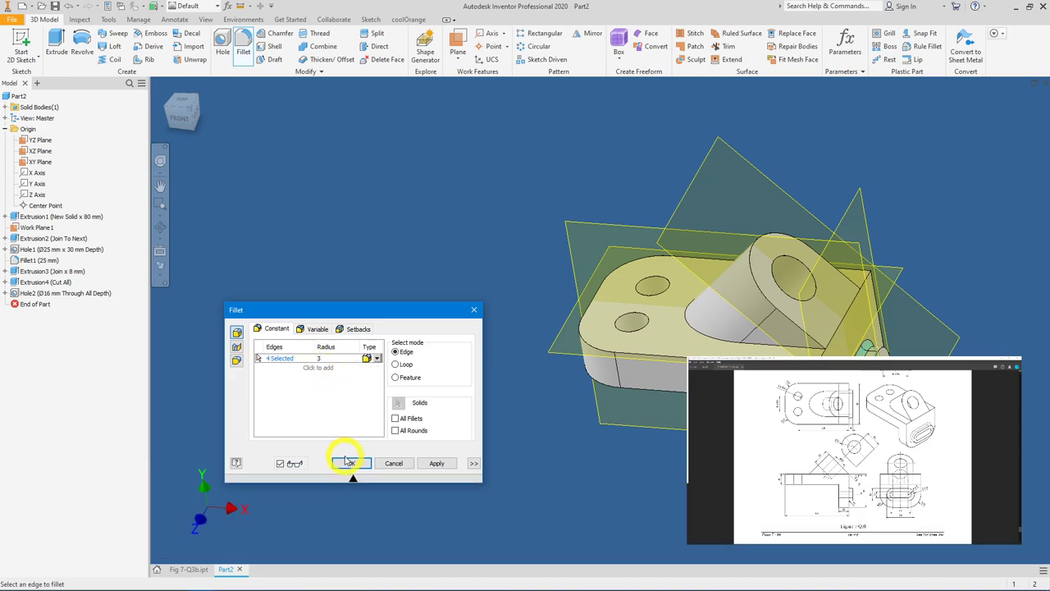
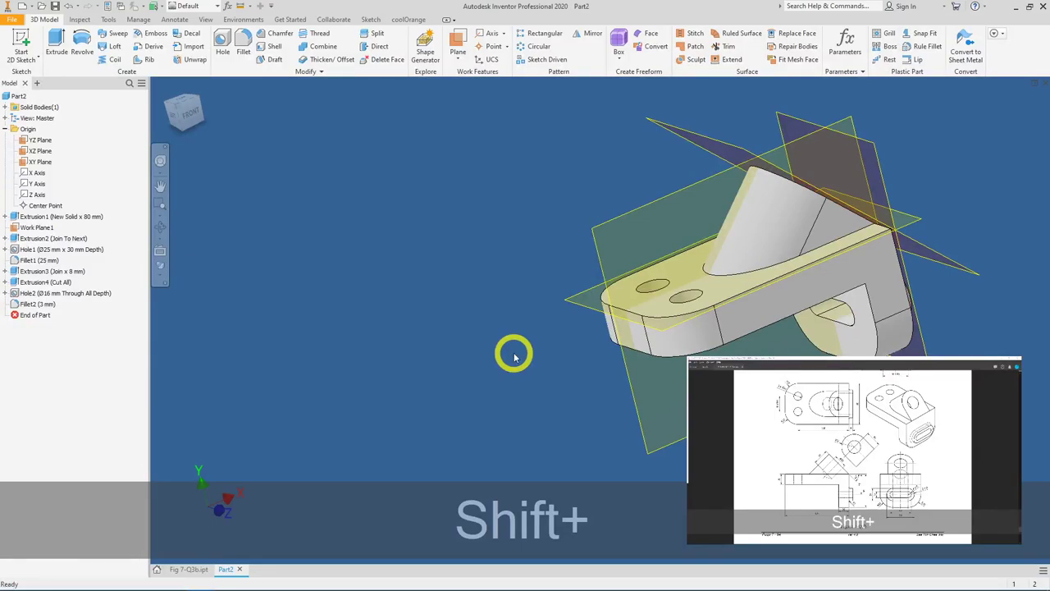
key("F6")
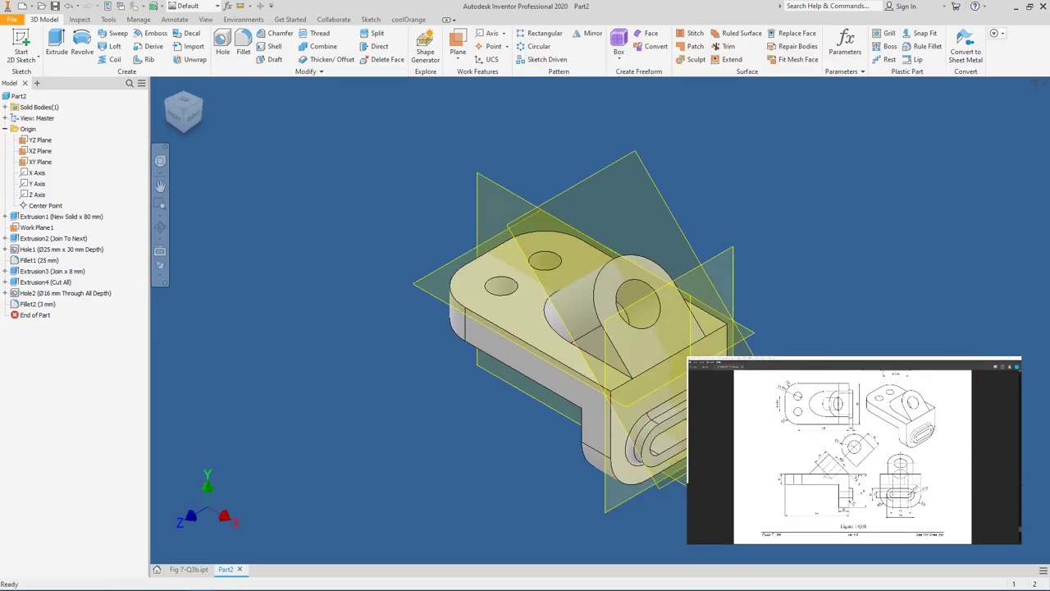
left_click(529, 354)
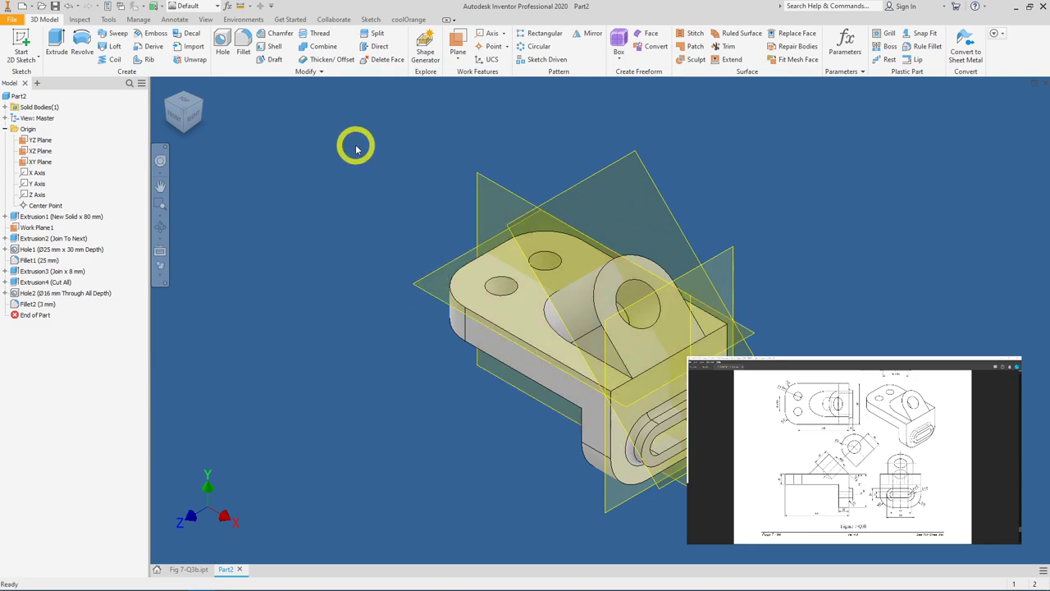
- Hide the origin planes and the user work plane so only the solid bracket is displayed
key("ctrl")
key("ctrl+bracketright")
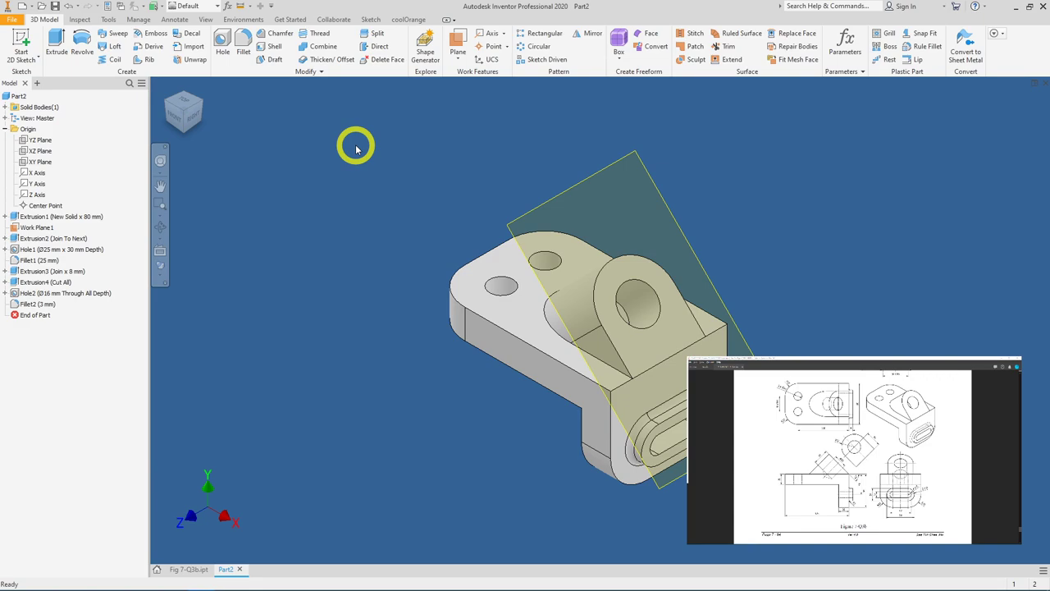
key("alt+bracketright")
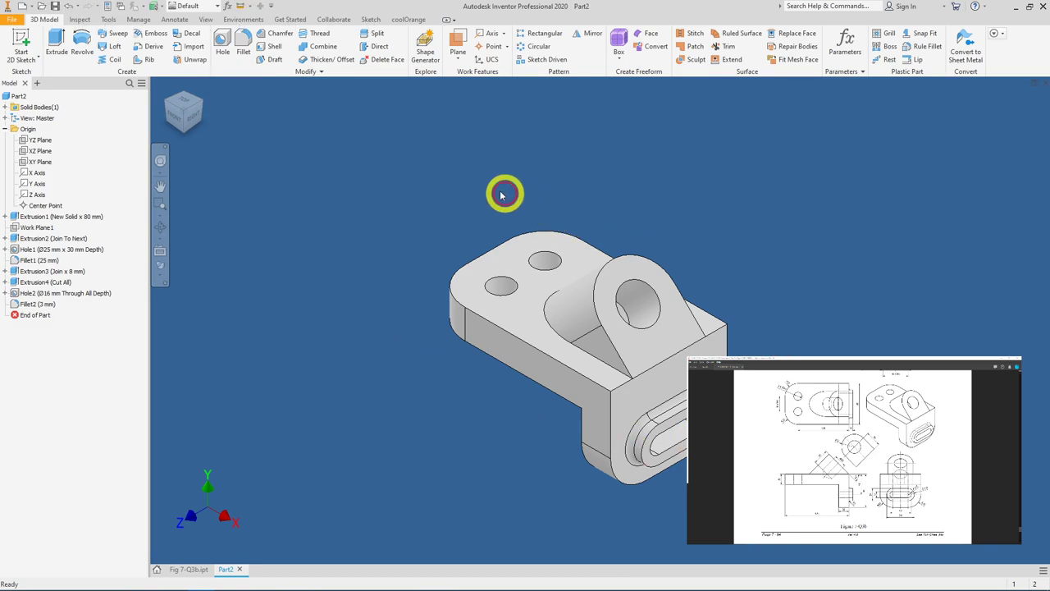
- Update the part's physical properties in its iProperties, check the calculated volume, and close the dialog
left_click(15, 96)
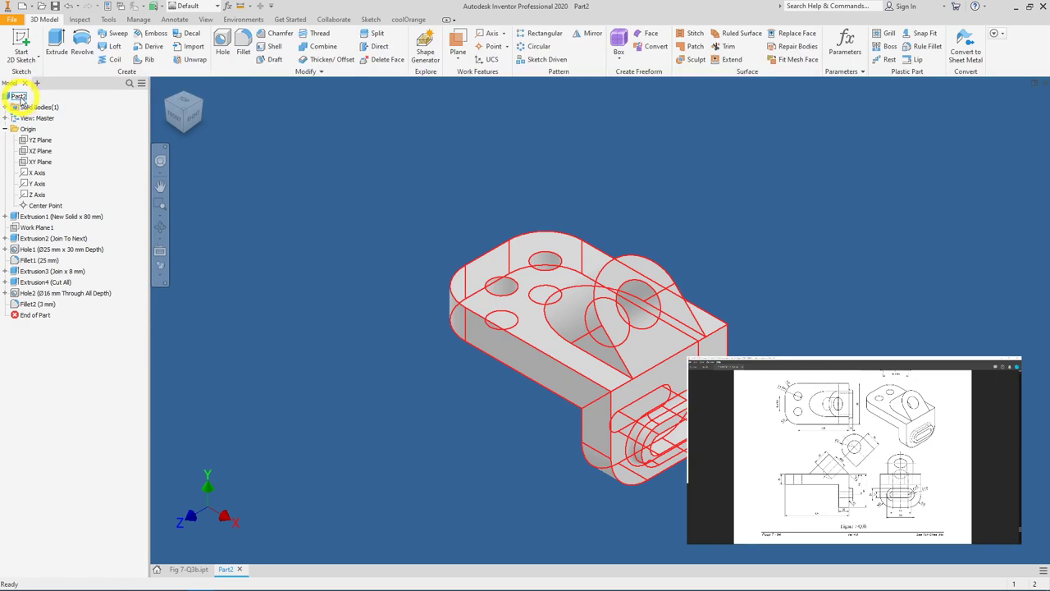
right_click(21, 100)
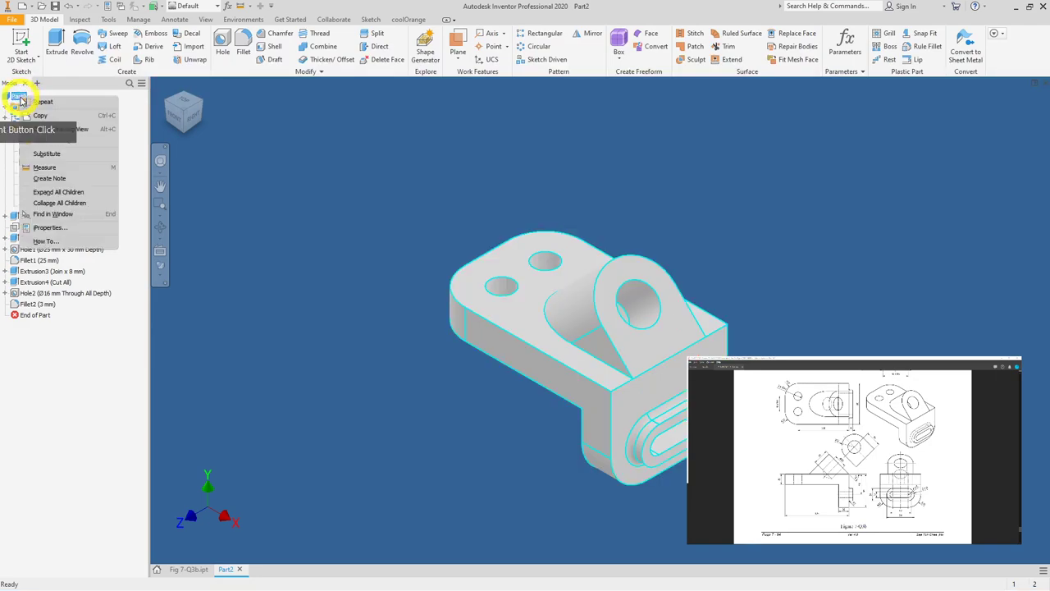
left_click(63, 230)
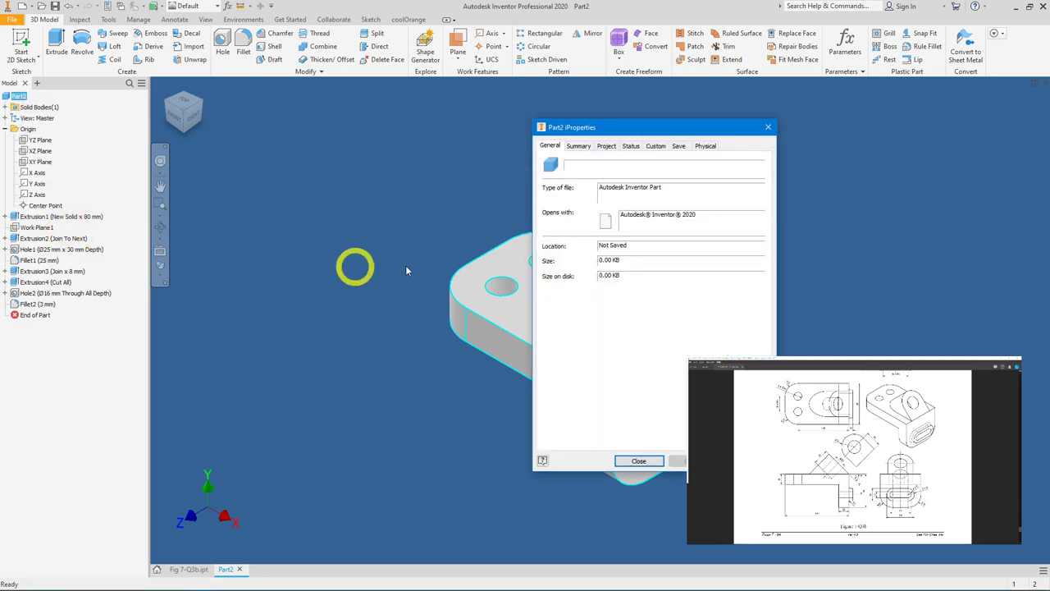
left_click(705, 148)
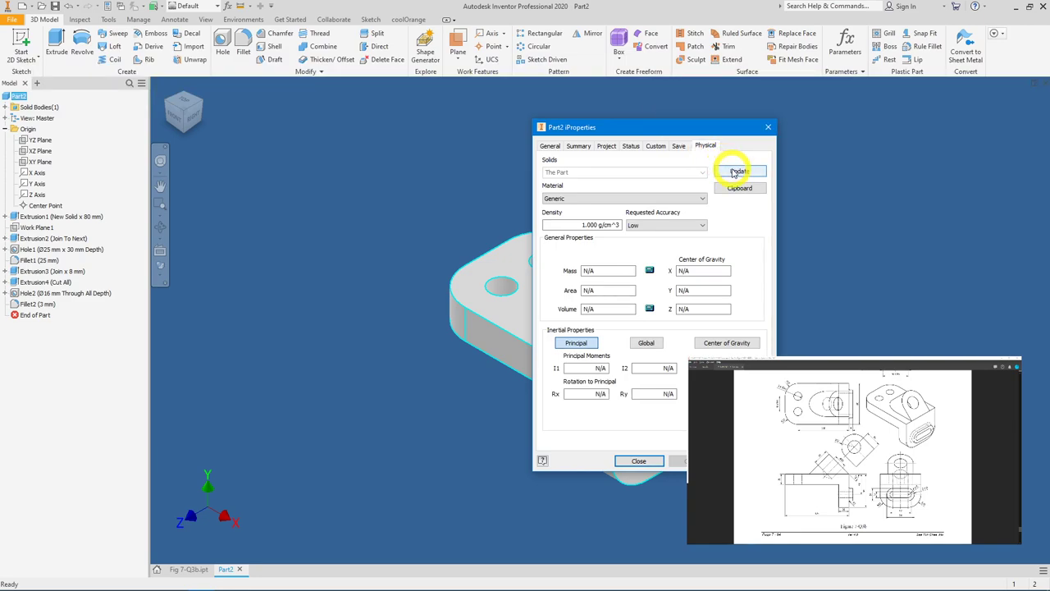
left_click(735, 172)
left_click(584, 307)
left_click_drag(584, 308, 654, 308)
left_click(604, 308)
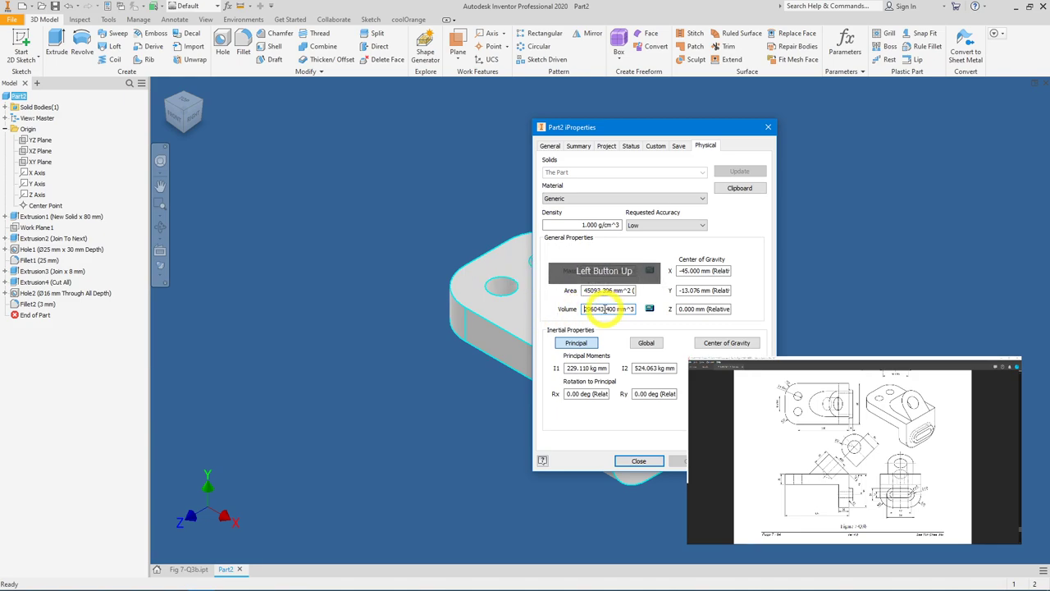
left_click_drag(603, 308, 581, 331)
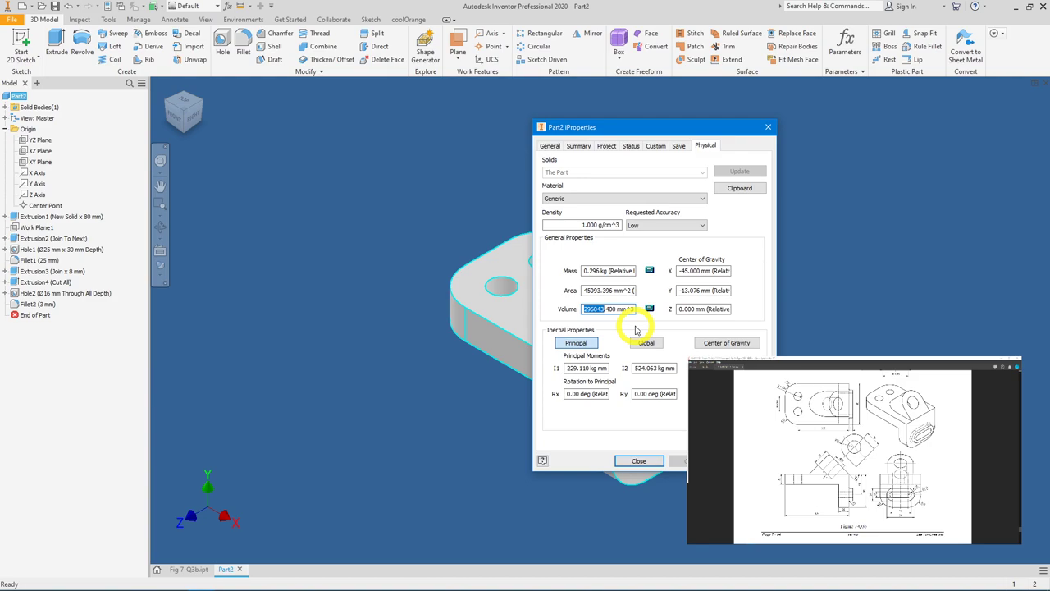
left_click(638, 460)
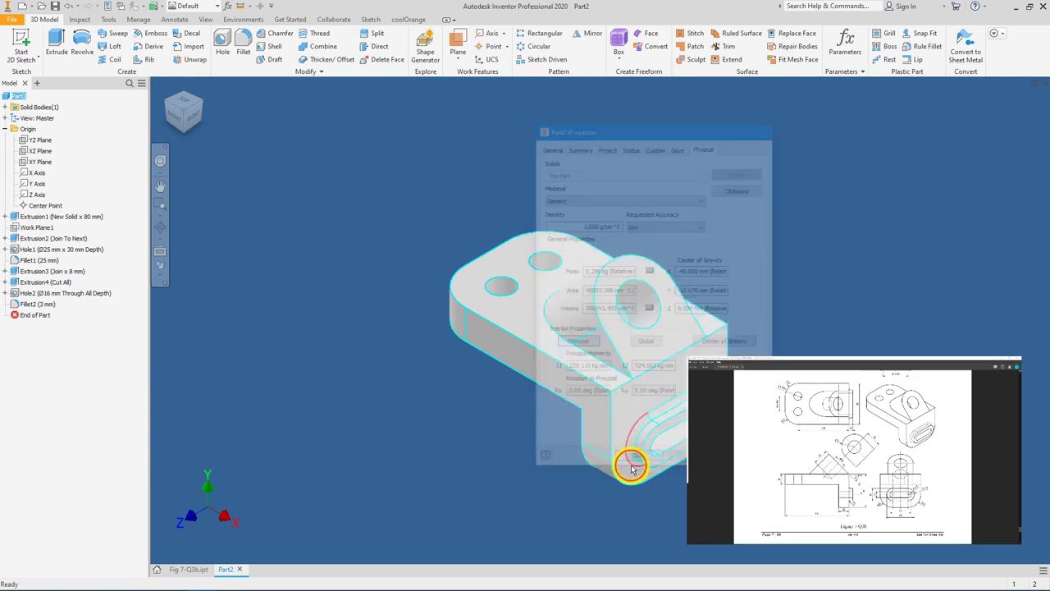